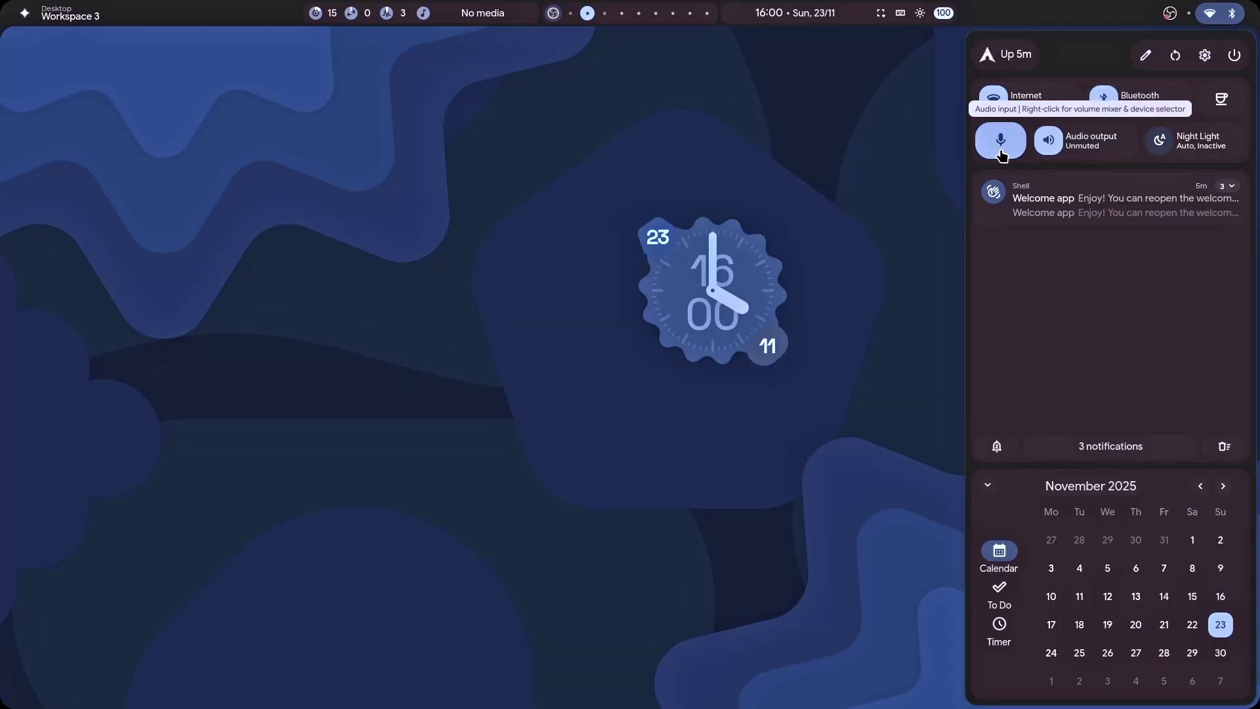
Unmute the microphone using the Audio input tile in the quick-settings sidebar.
click(1145, 55)
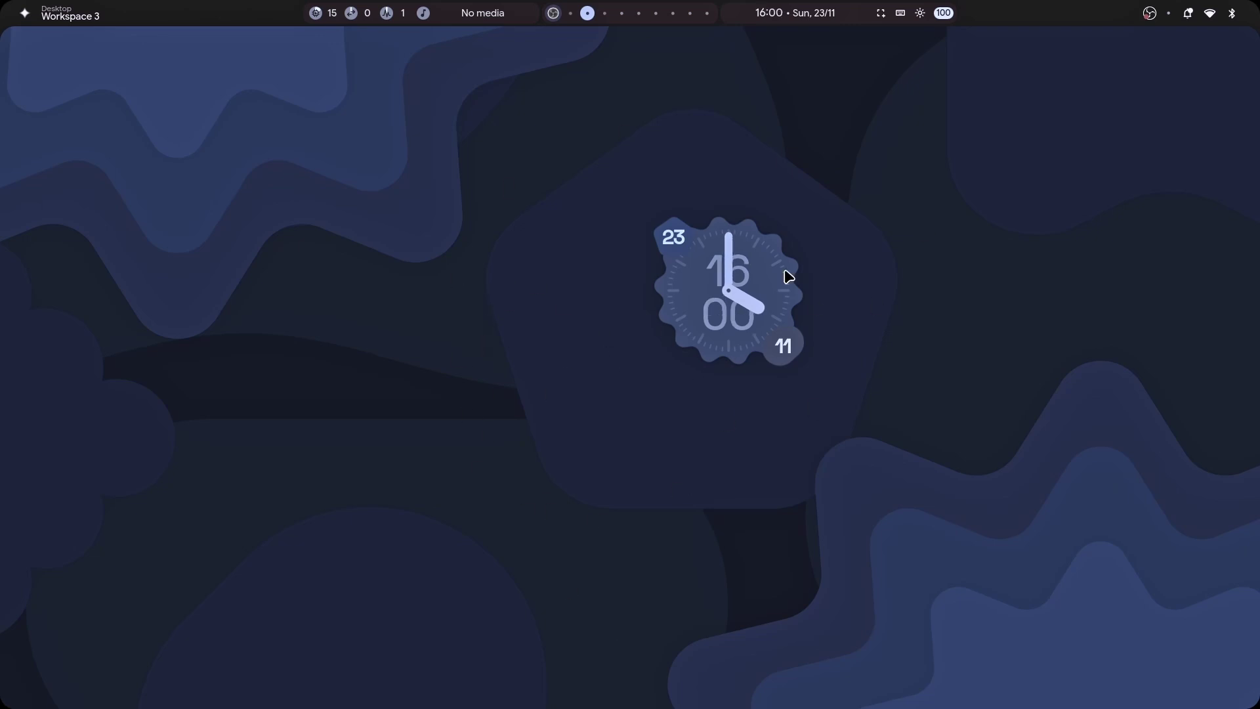
Open the quick-settings sidebar, expand and collapse the Welcome notifications, and preview the Wi-Fi list.
click(1220, 13)
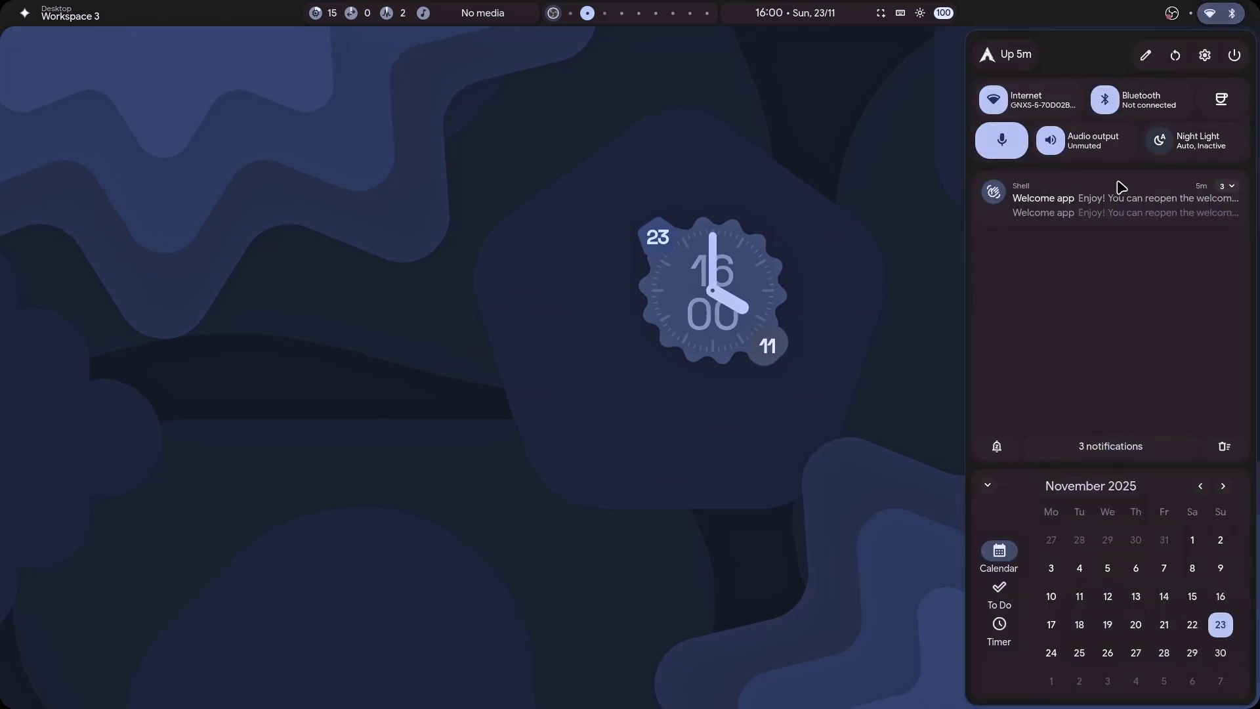
click(1230, 188)
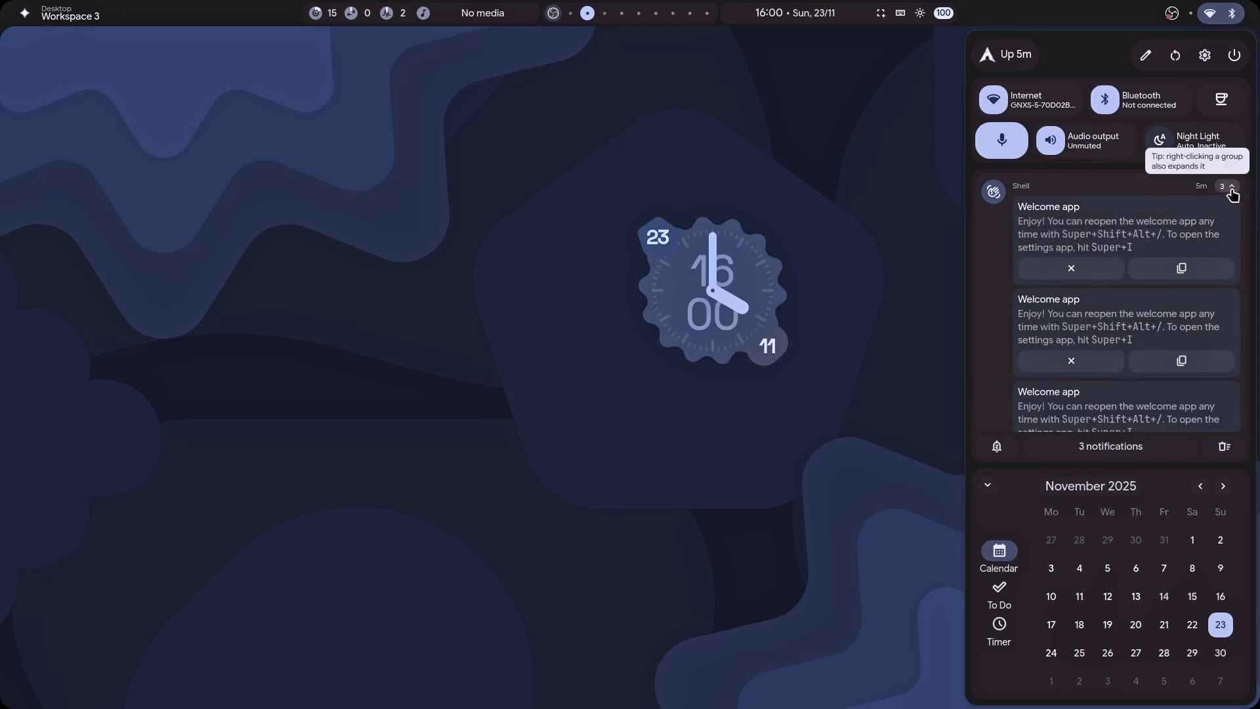
click(1232, 189)
right_click(1053, 102)
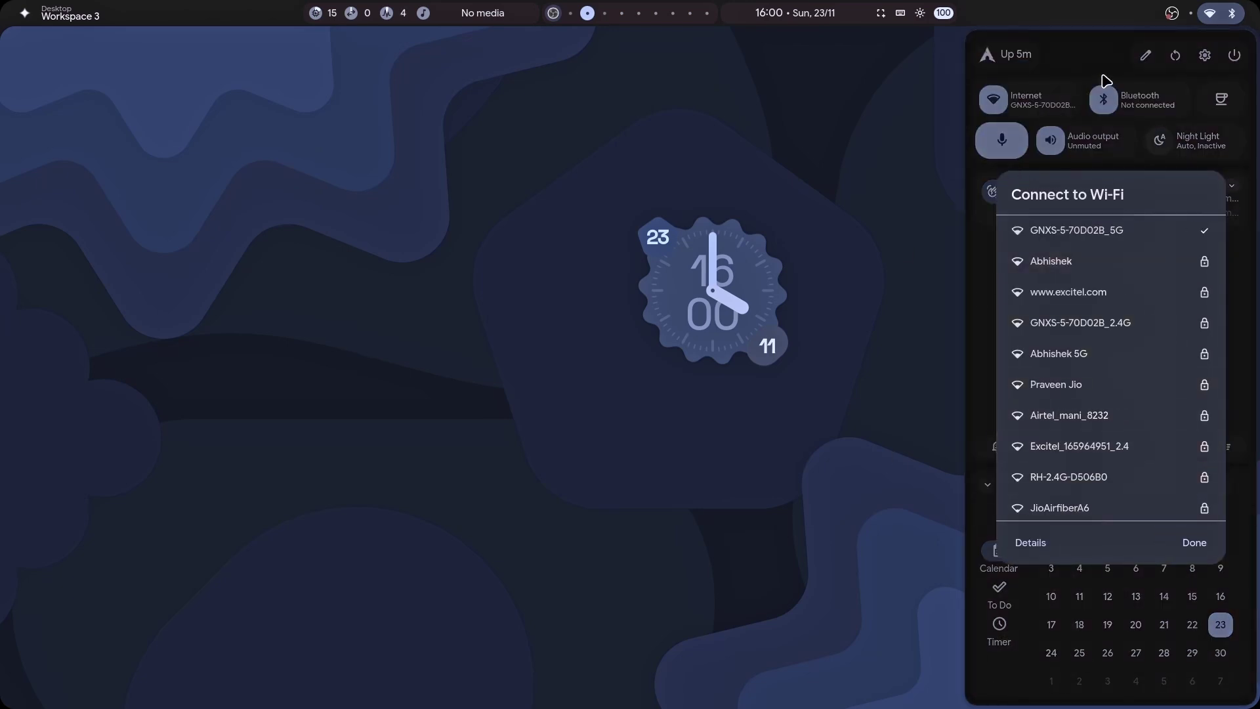
click(1195, 545)
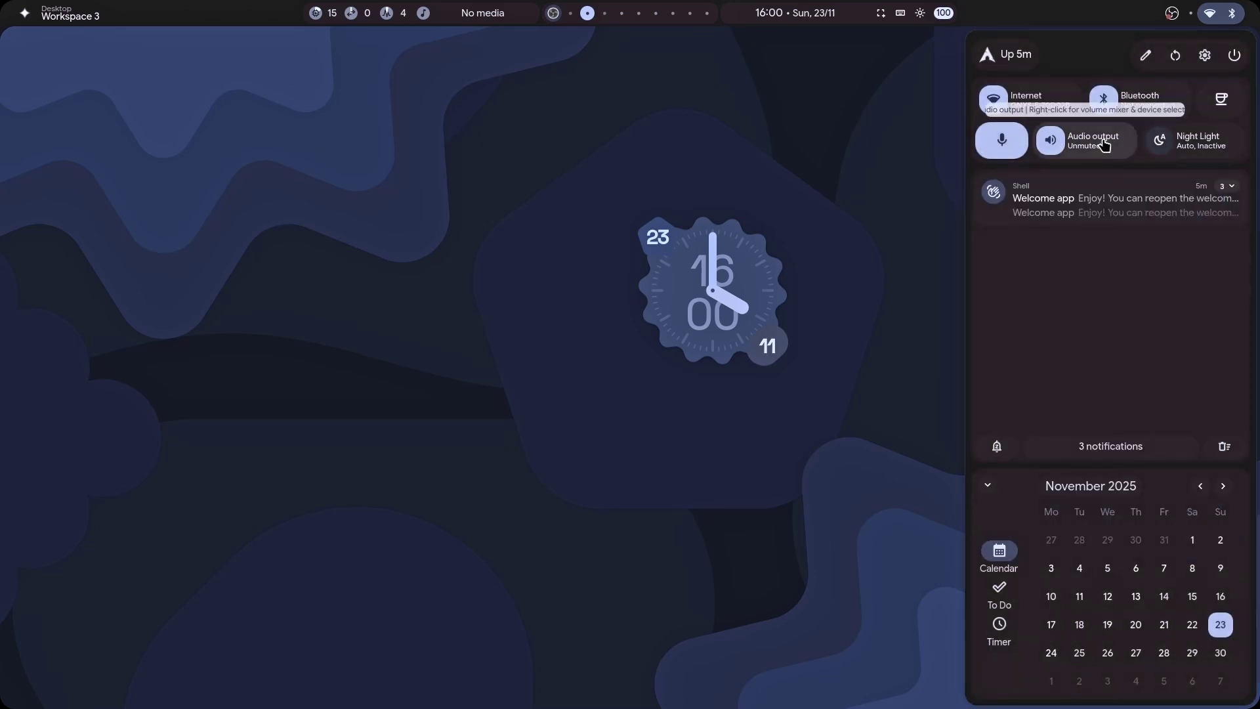
Toggle the microphone mute off and on, and preview the audio output device selector.
click(1001, 155)
click(1001, 152)
right_click(1123, 155)
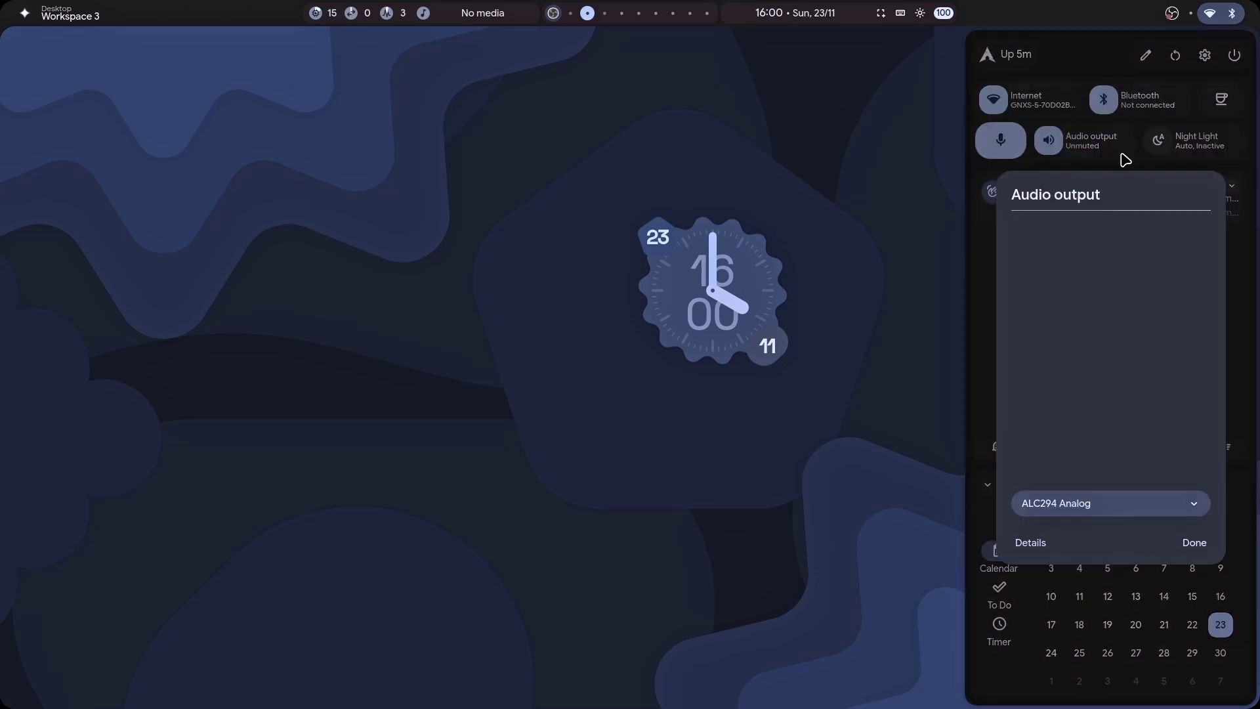
click(1172, 149)
Try the Night Light toggle and its eye-protection settings, leaving Night Light off.
right_click(1201, 151)
click(1201, 151)
click(1180, 149)
click(1163, 146)
right_click(1208, 144)
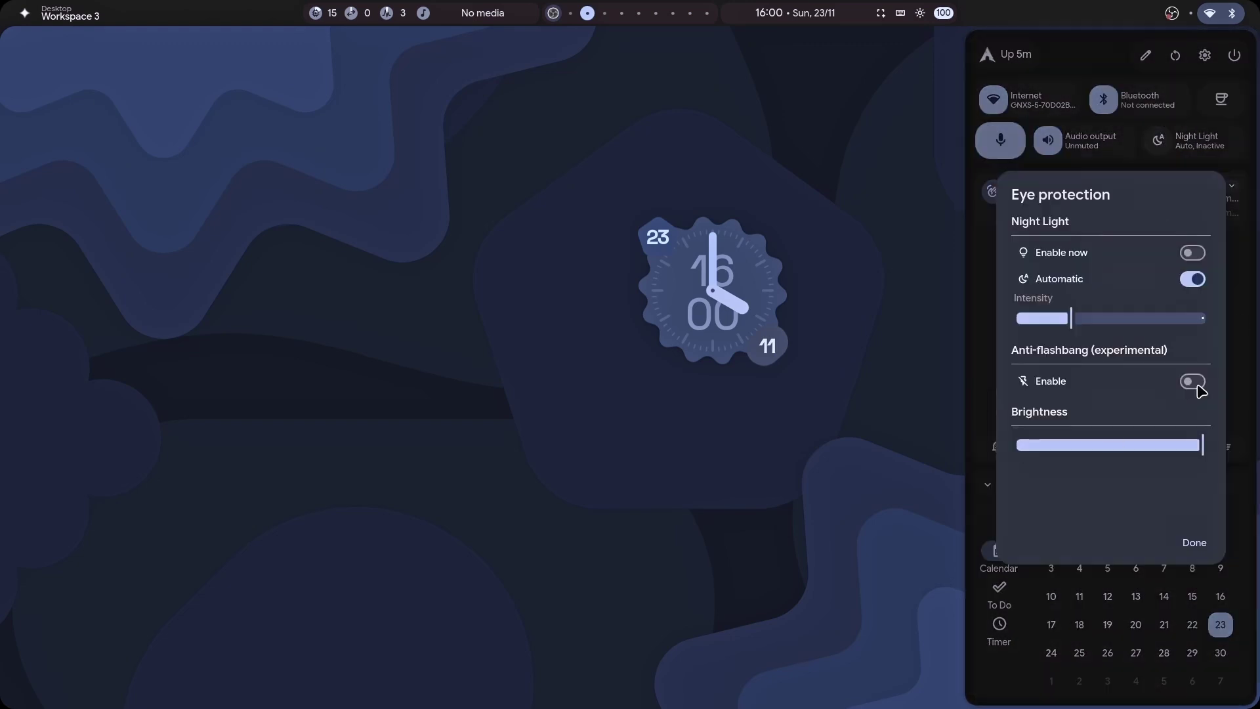
click(1225, 143)
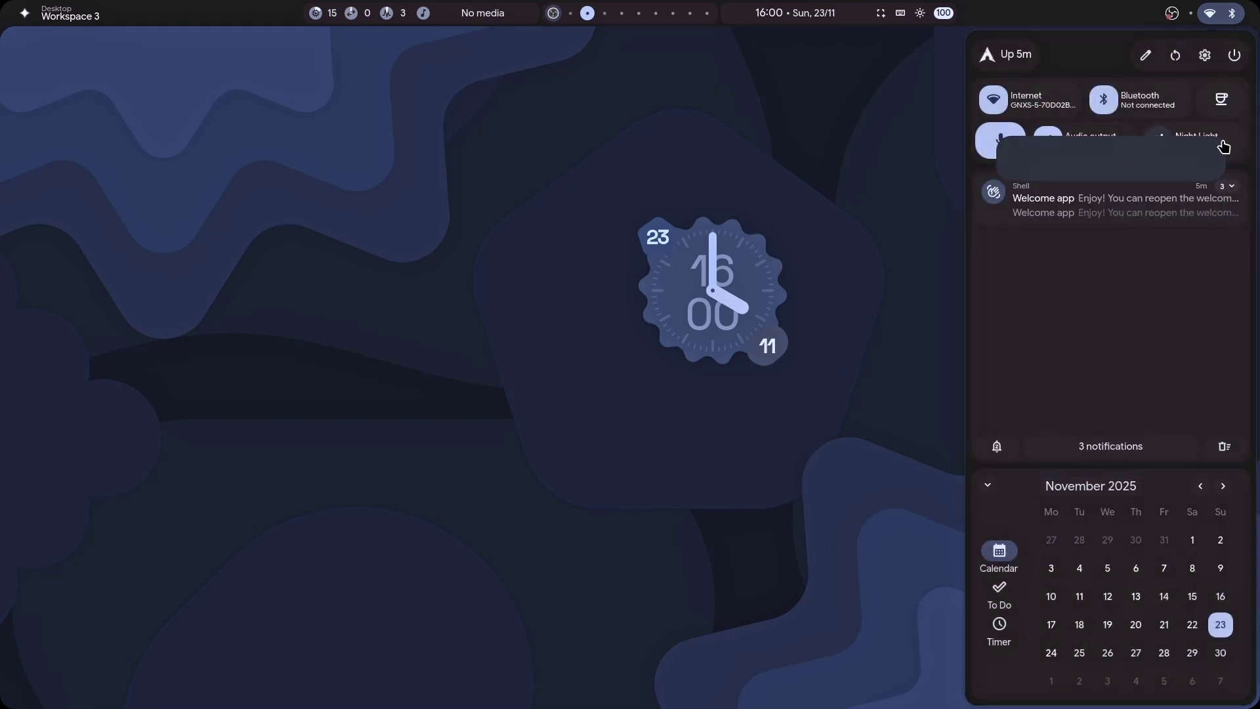
Add Game mode, waveform, power profile, notifications and Dark Mode to the active quick toggles.
click(1140, 60)
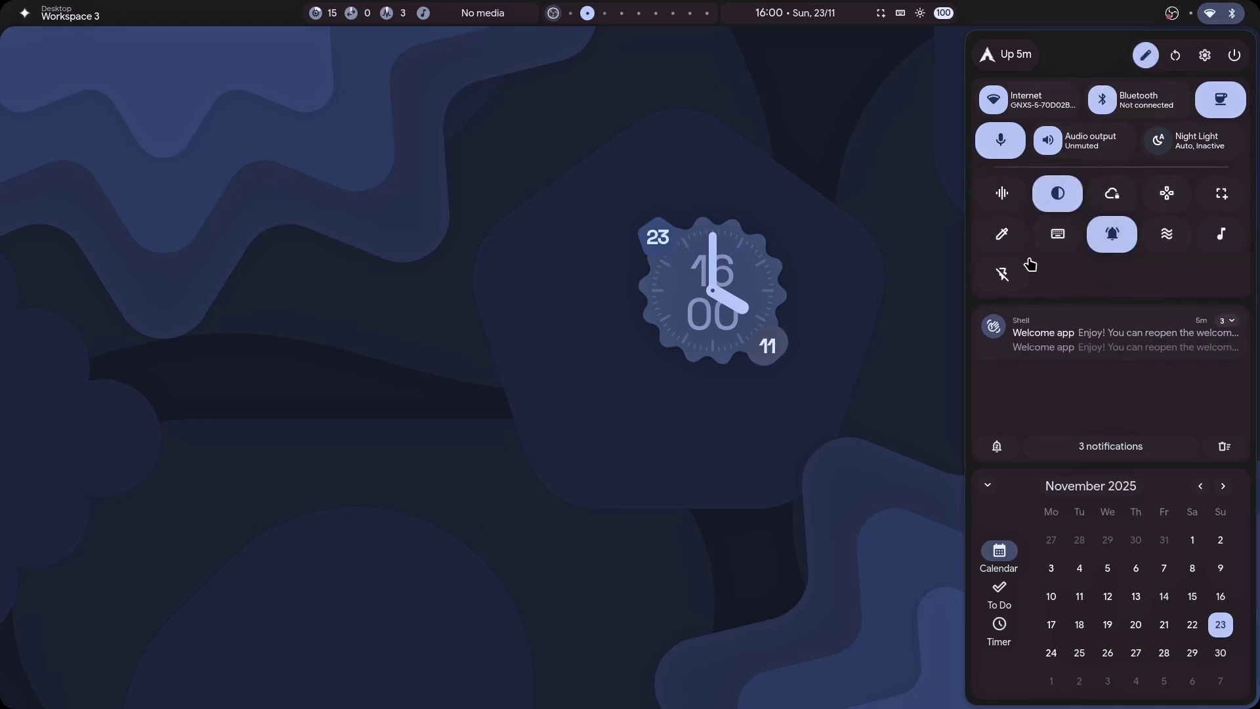
click(1166, 192)
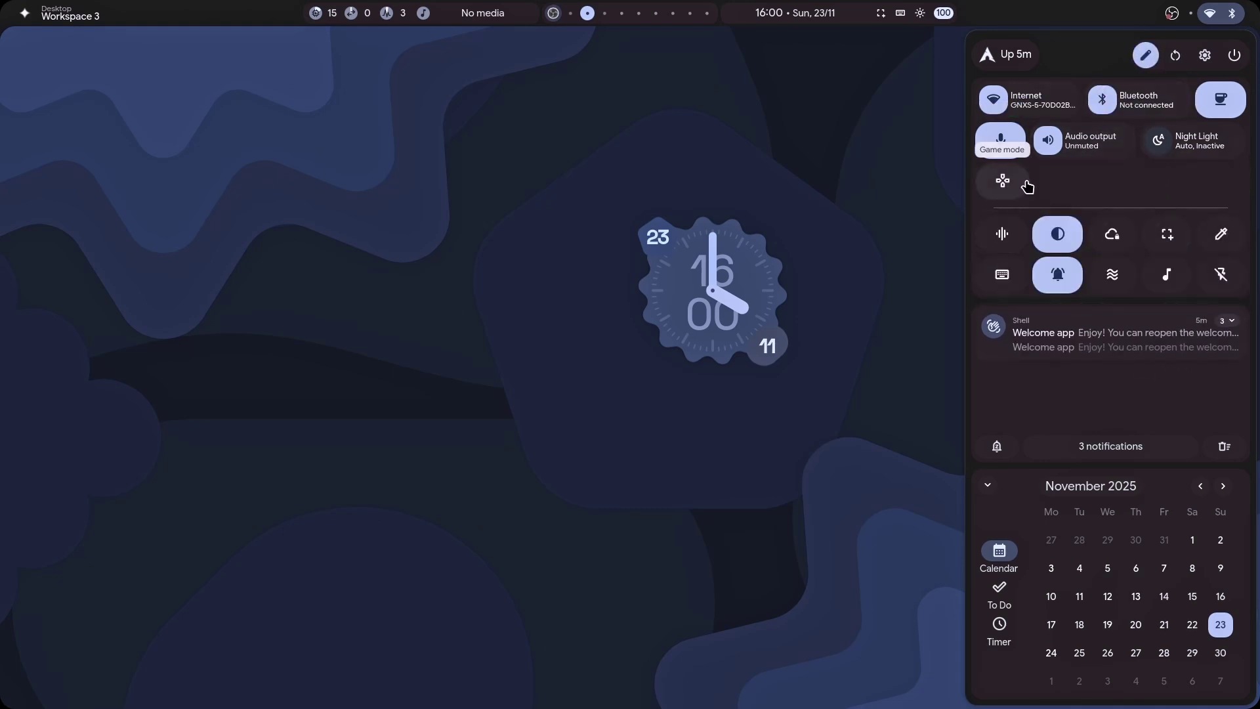
click(1003, 235)
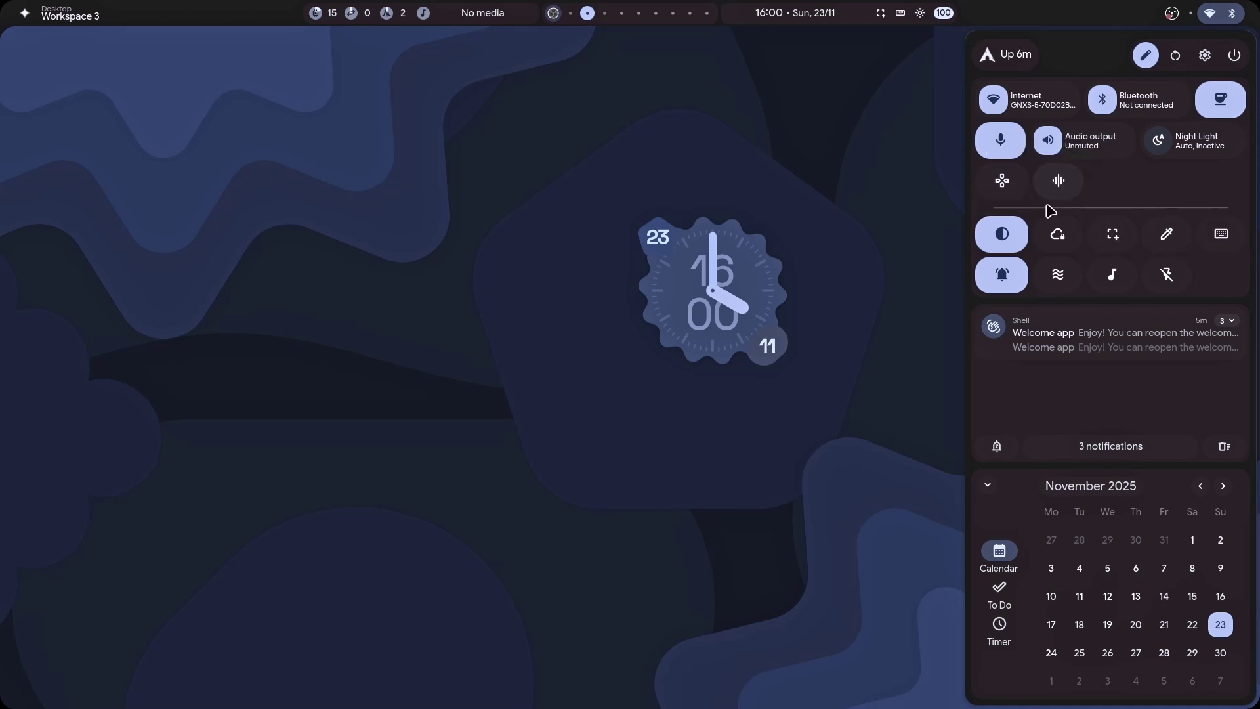
click(1058, 275)
click(1002, 274)
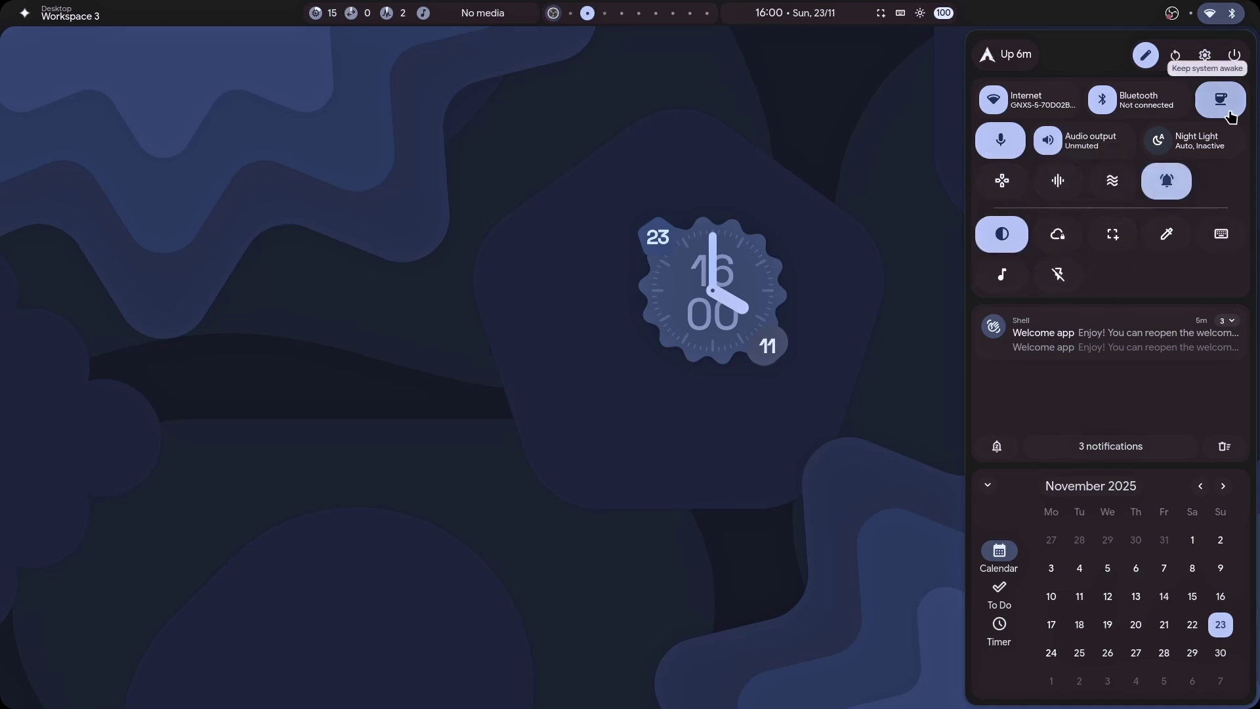
click(1002, 234)
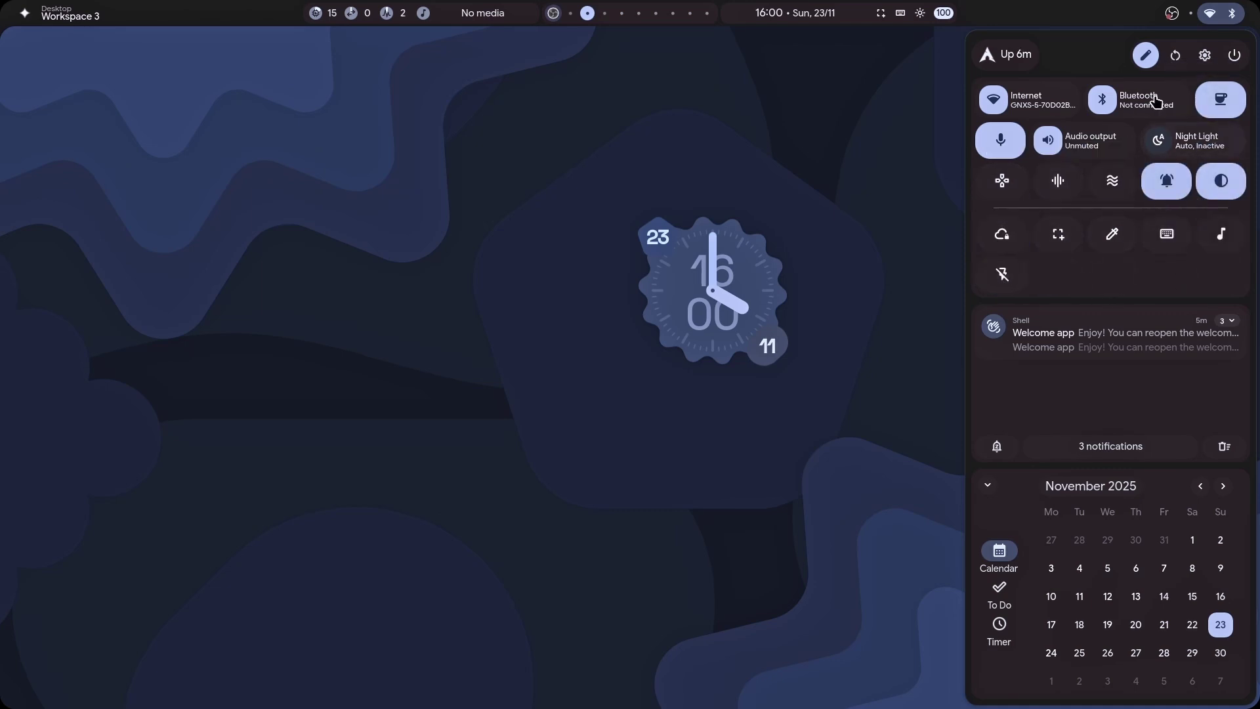
click(1145, 54)
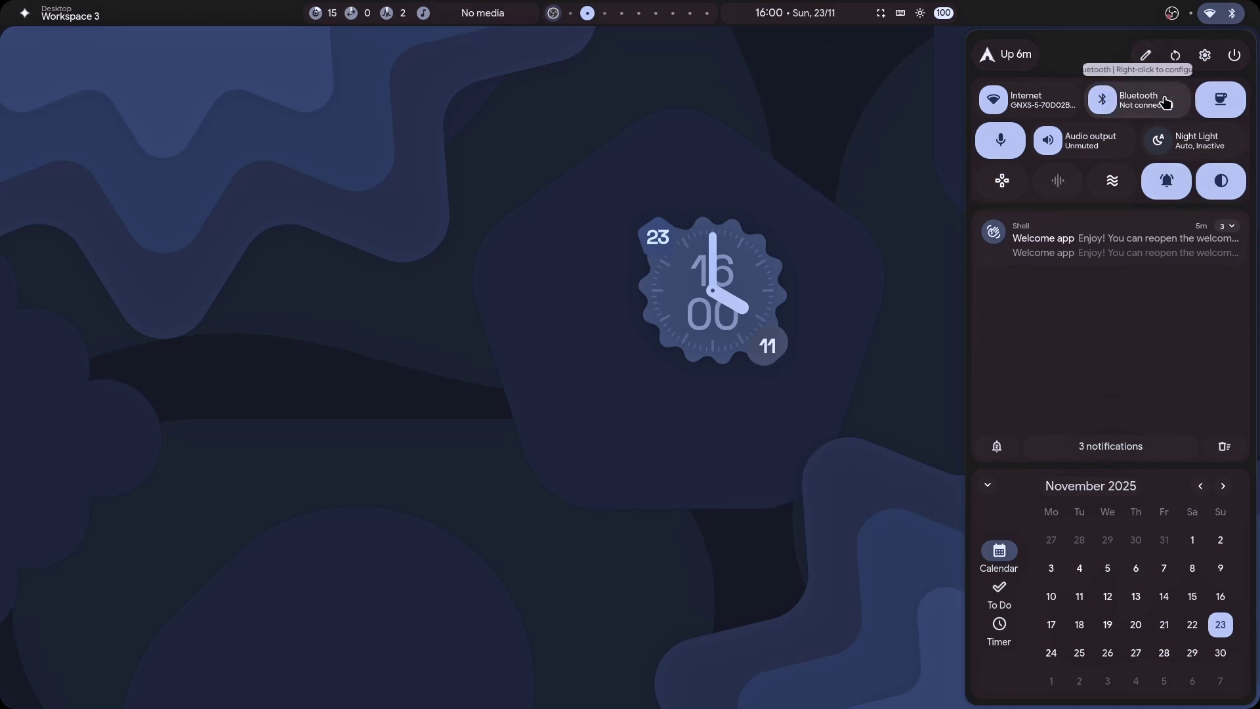
Test the new toggles: cycle power profile, flip game mode, notifications and light/dark theme back.
click(1109, 187)
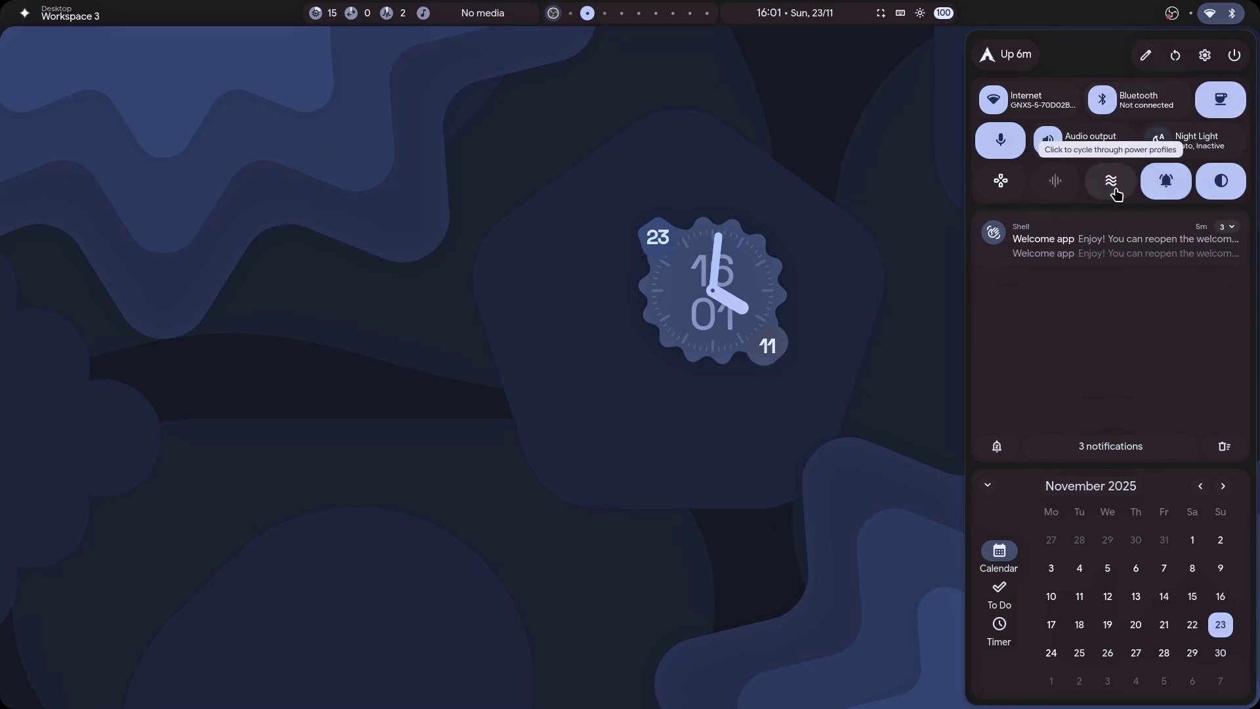
click(1001, 182)
click(1001, 182)
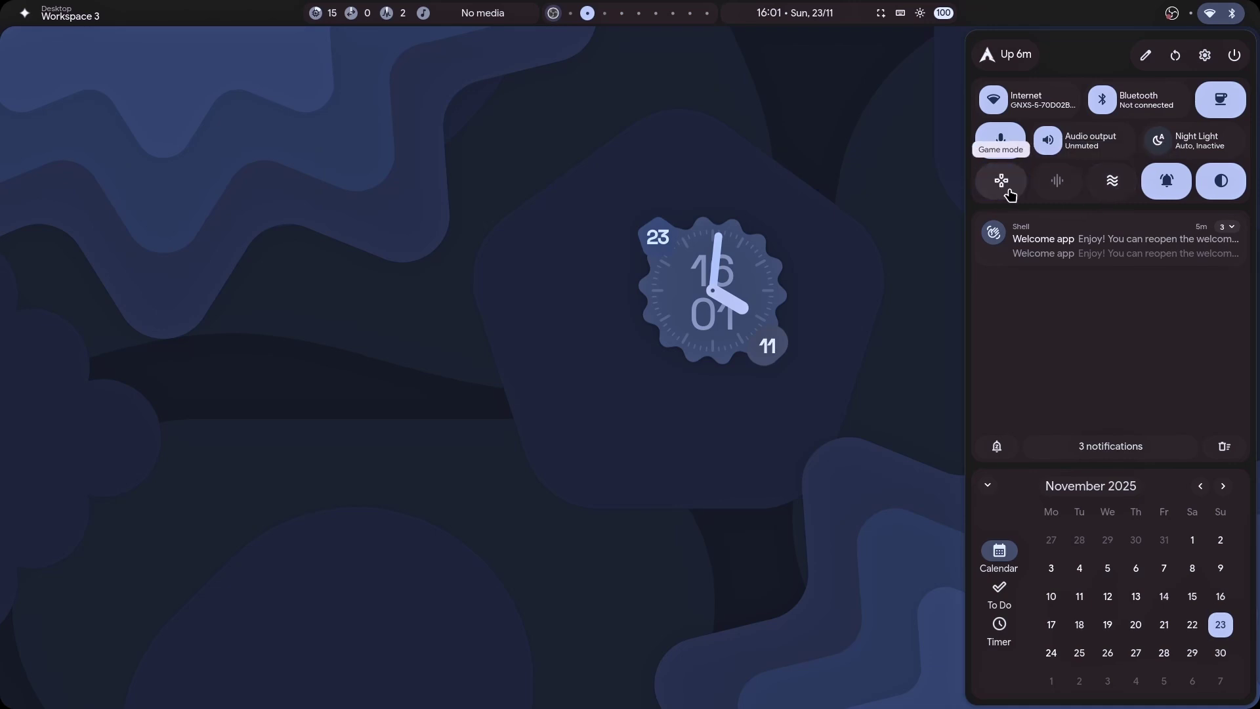
click(1190, 193)
click(1185, 191)
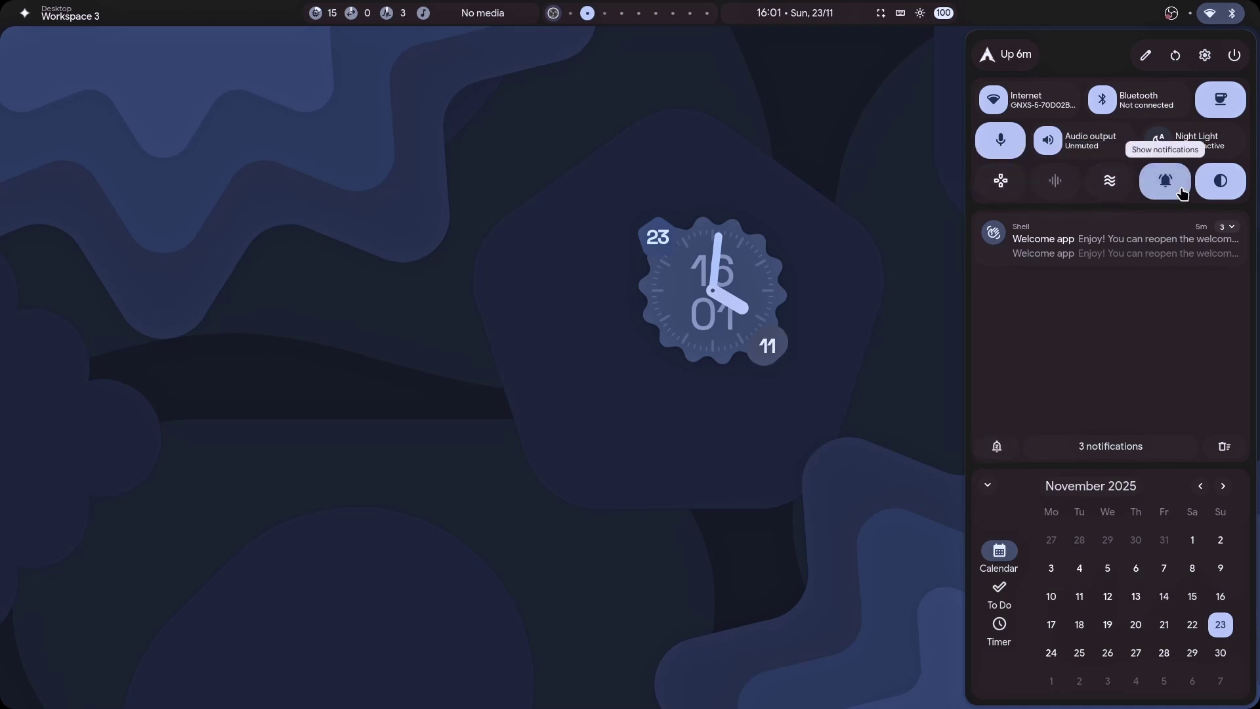
click(1221, 182)
click(1228, 188)
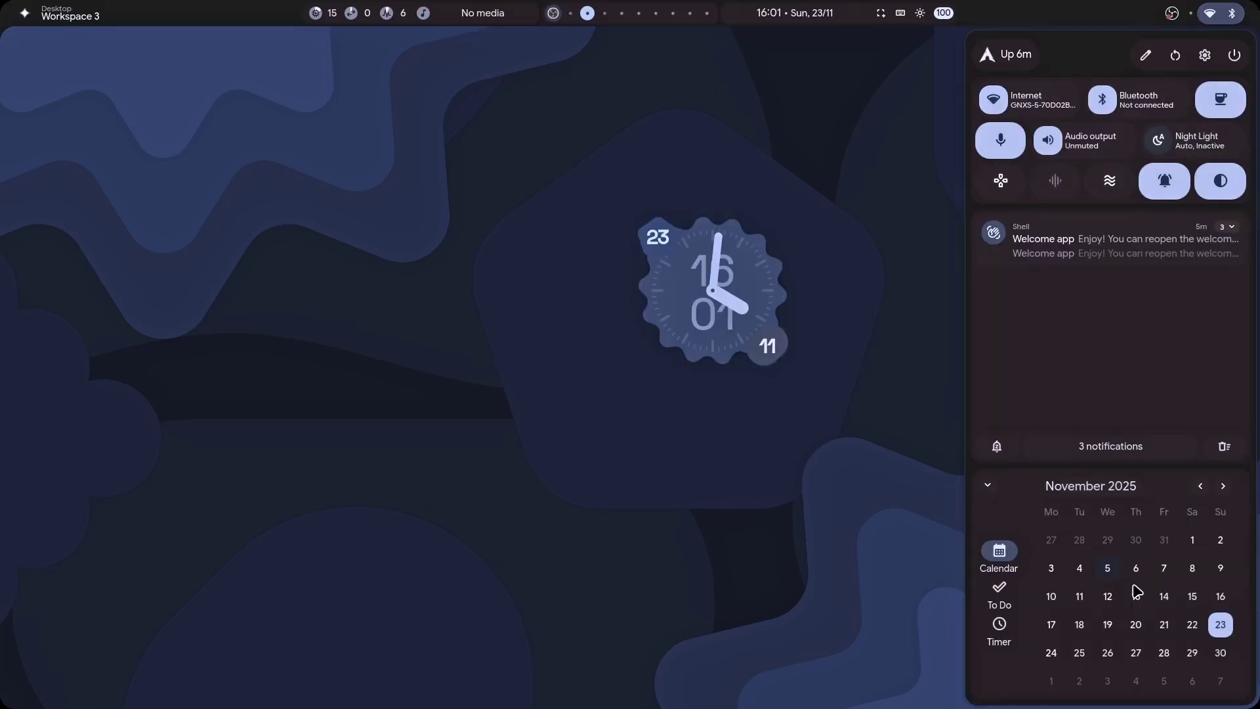
Show the To Do list, then the Pomodoro timer at 25:00 Focus.
scroll(1155, 579, down, 10)
scroll(1150, 583, up, 9)
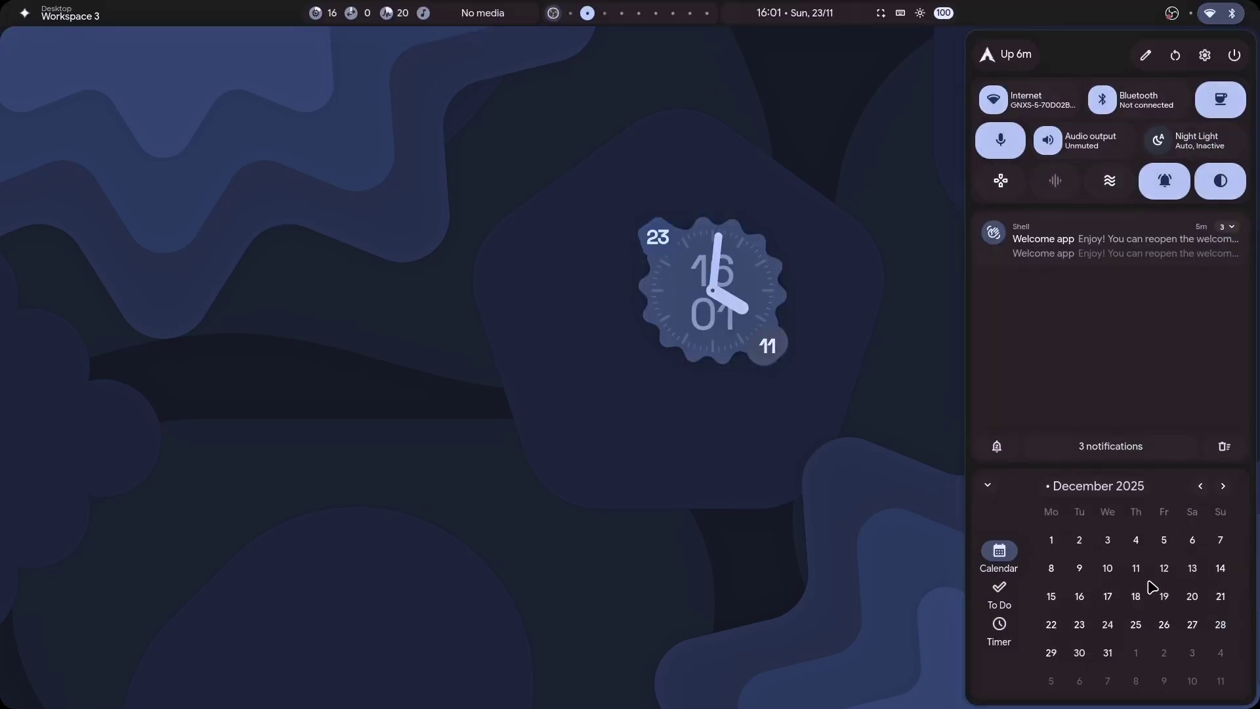
click(999, 591)
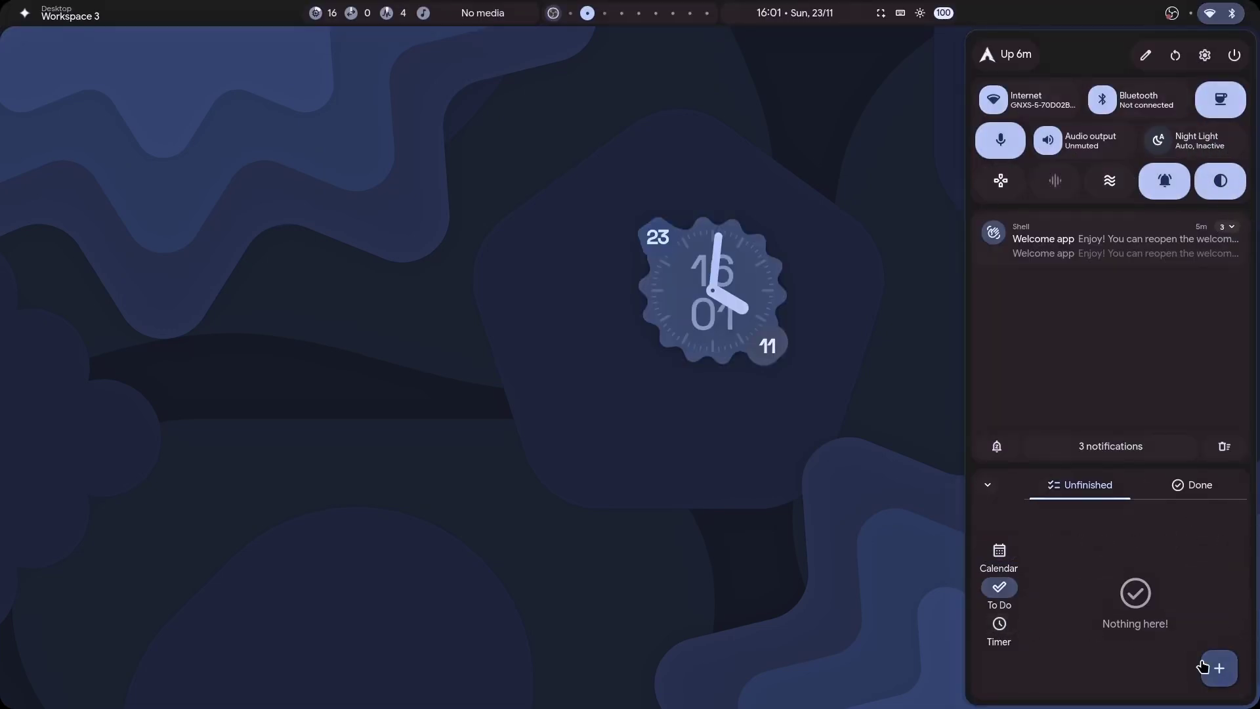
click(1004, 644)
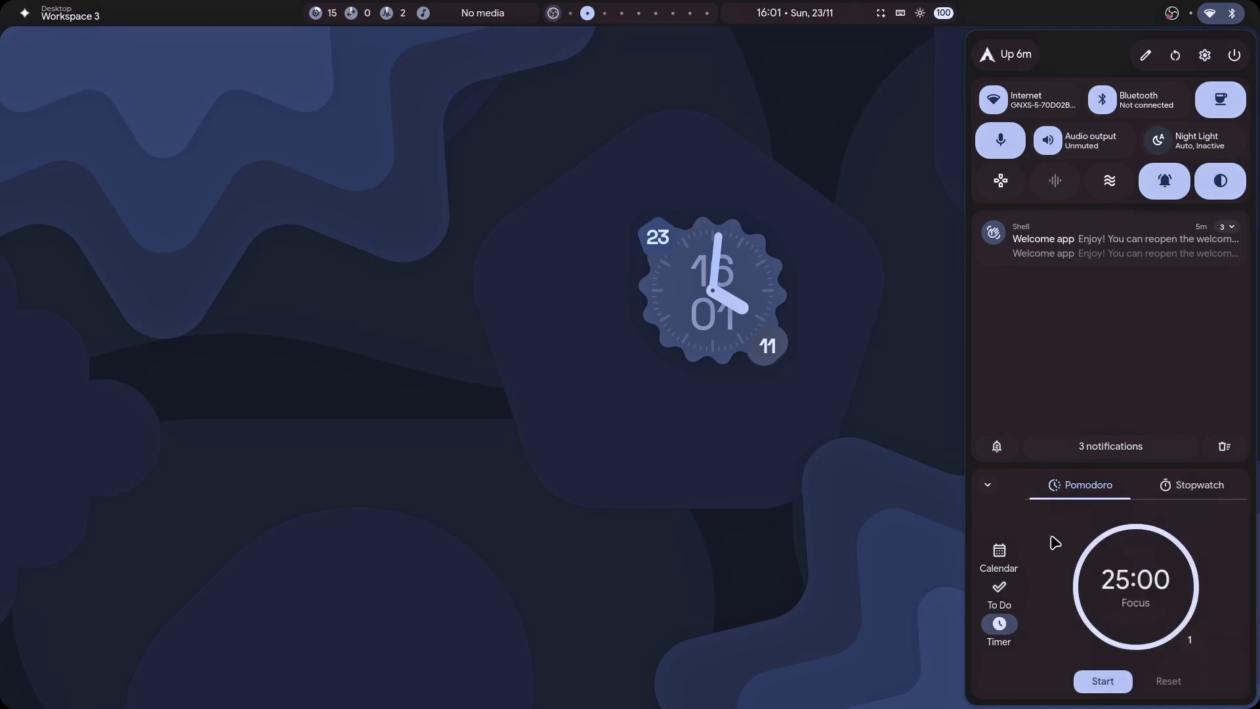
Close the sidebar and adjust volume and brightness by scrolling over the top-bar indicators.
click(1209, 14)
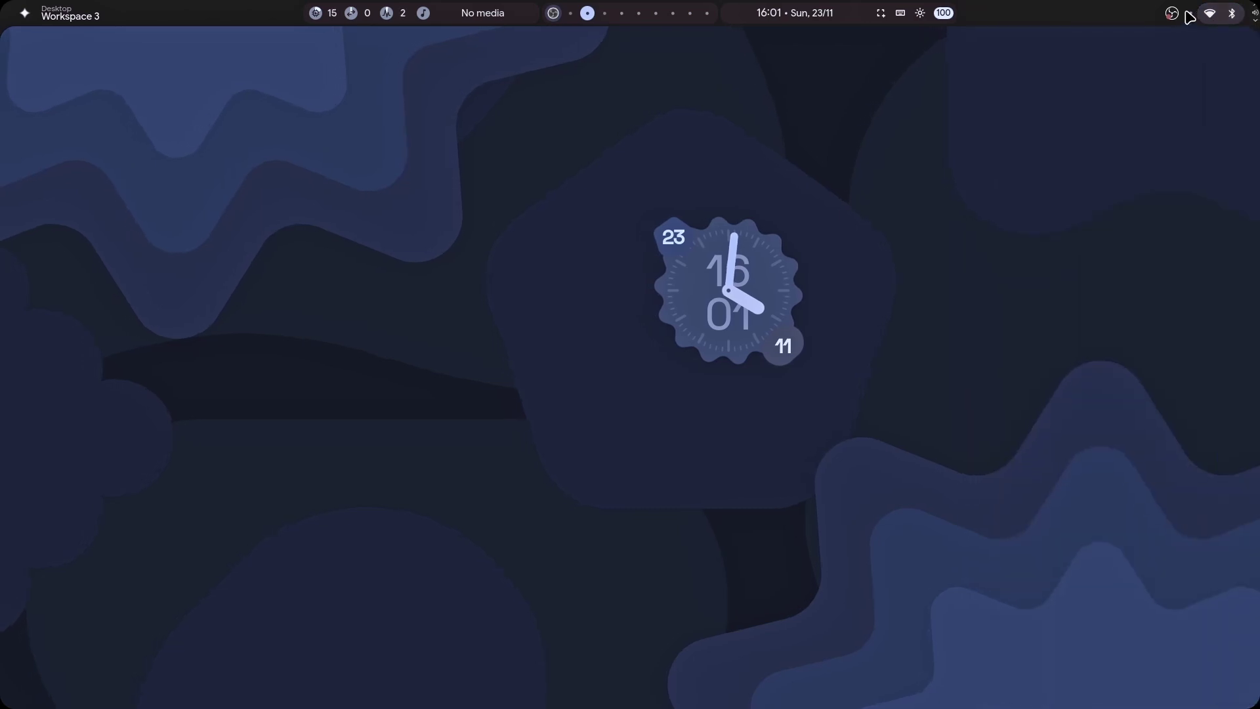
scroll(1236, 20, down, 1)
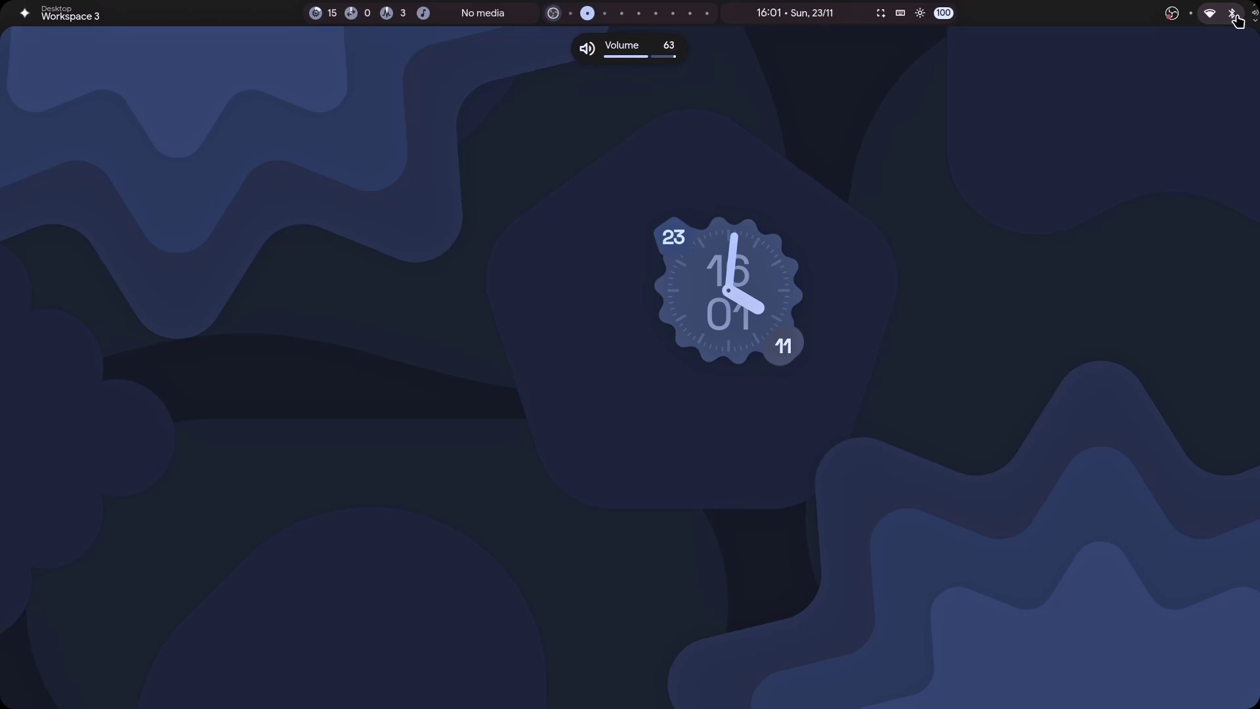
scroll(1236, 20, up, 1)
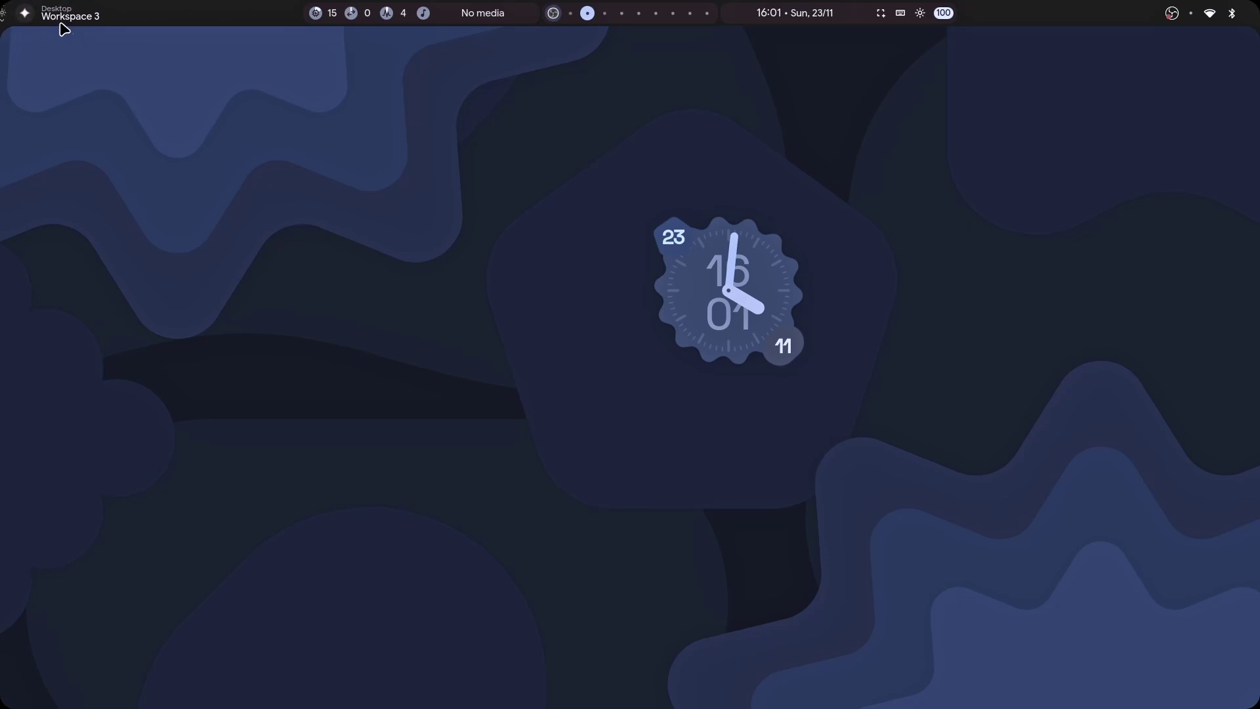
scroll(64, 27, up, 1)
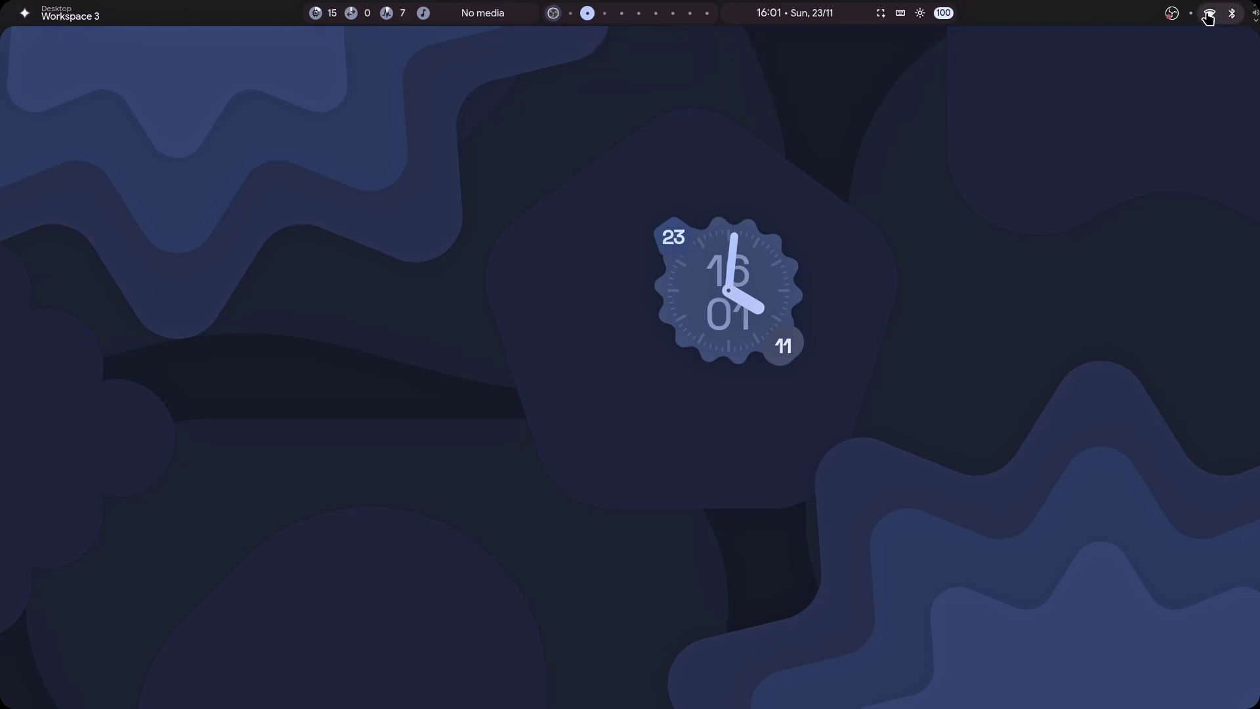
mouse_move(316, 16)
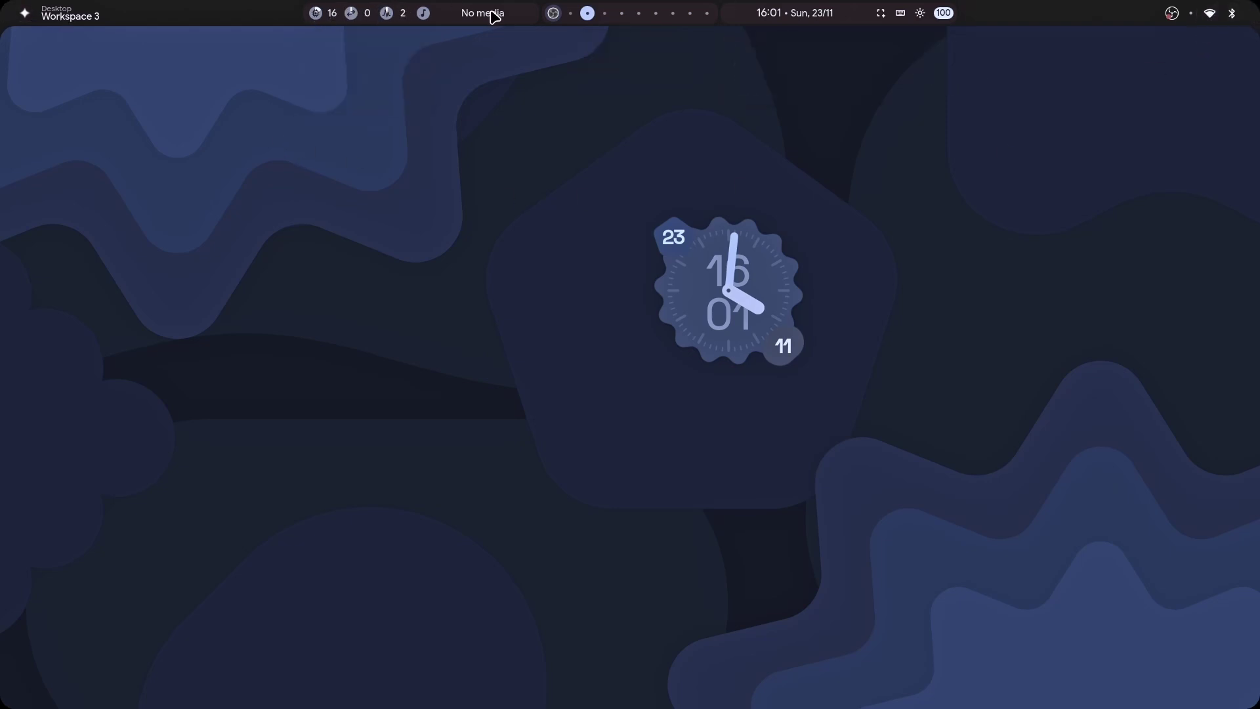
Open and close the workspace overview a few times with Super.
key(super)
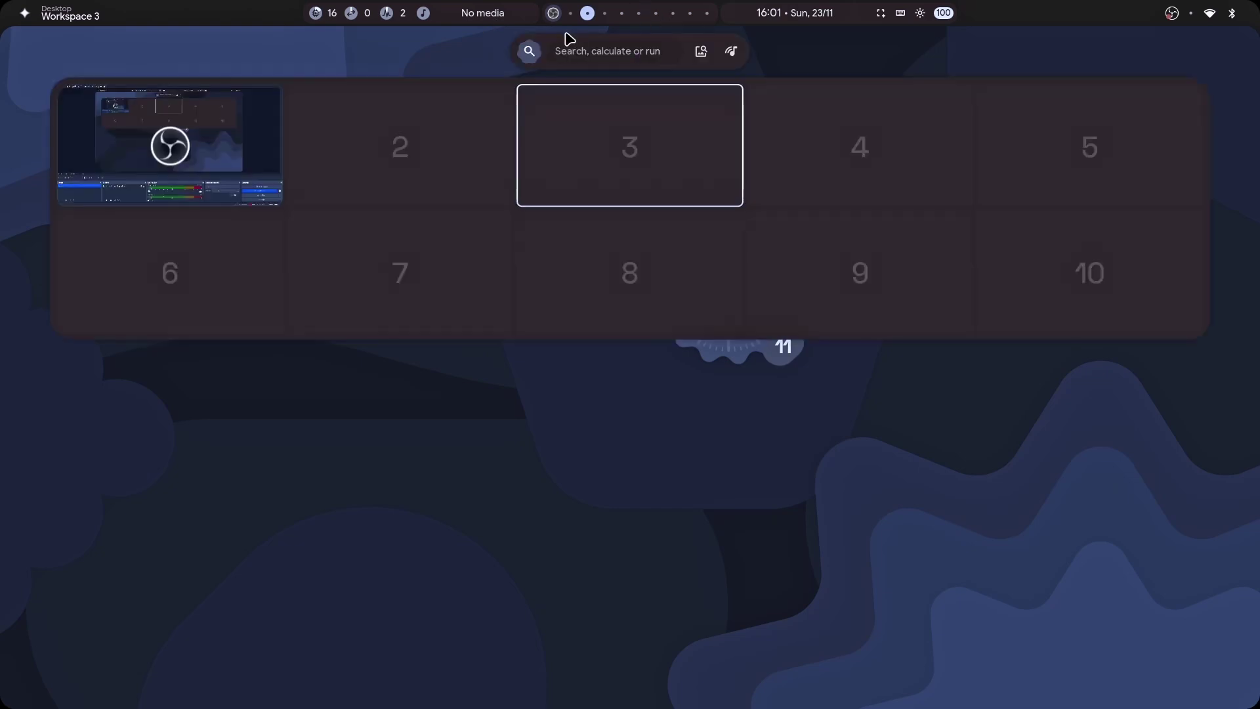
key(super)
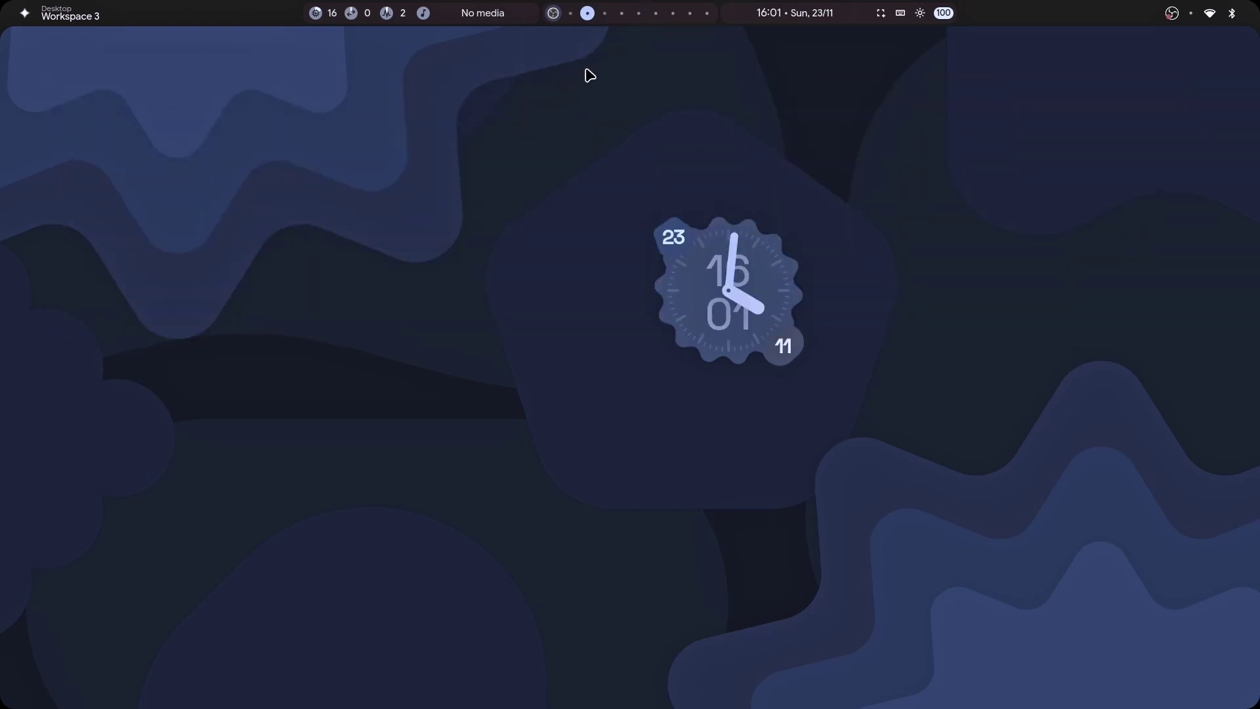
key(super)
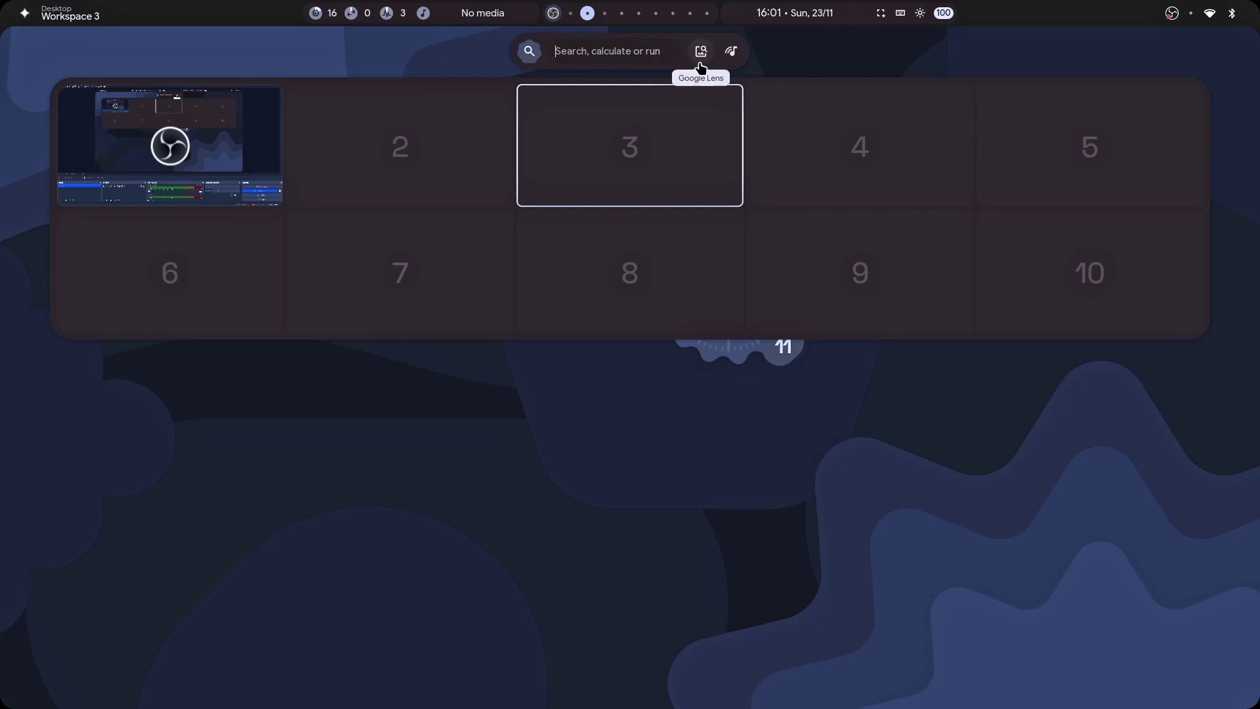
click(731, 59)
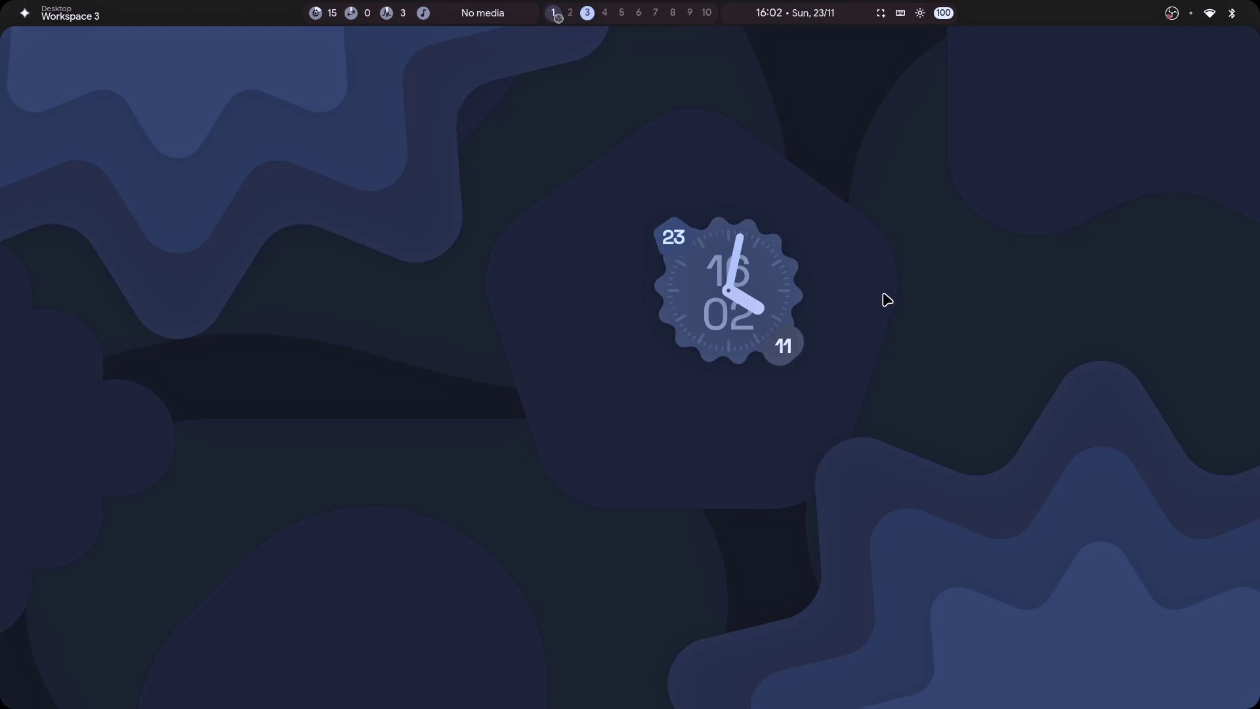
key(super)
key(super)
key(super)
key(super)
Jump through workspaces 10, 20, 1 and 5, ending on Workspace 4.
key(super+0)
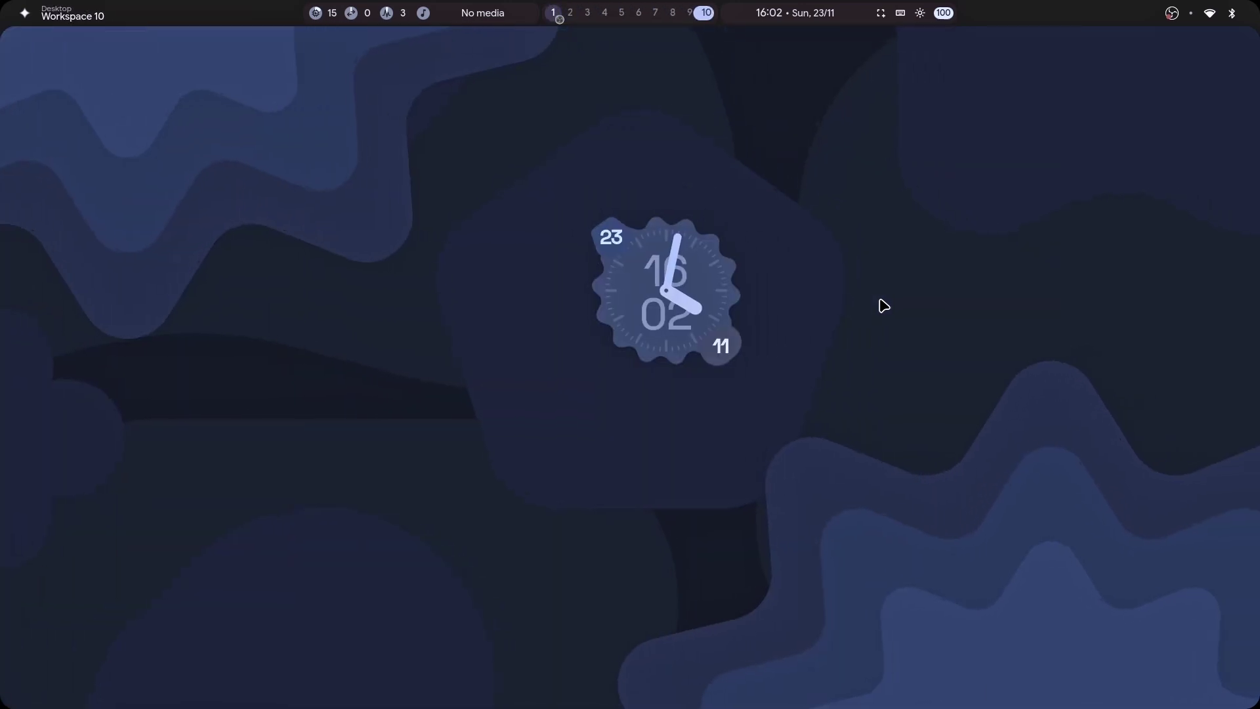
key(ctrl+super+Right)
key(ctrl+super+Right)
key(ctrl+super+Right)
key(ctrl+super+Right)
key(ctrl+super+Right)
key(ctrl+super+Right)
key(ctrl+super+Right)
key(ctrl+super+Right)
key(ctrl+super+Right)
key(ctrl+super+Right)
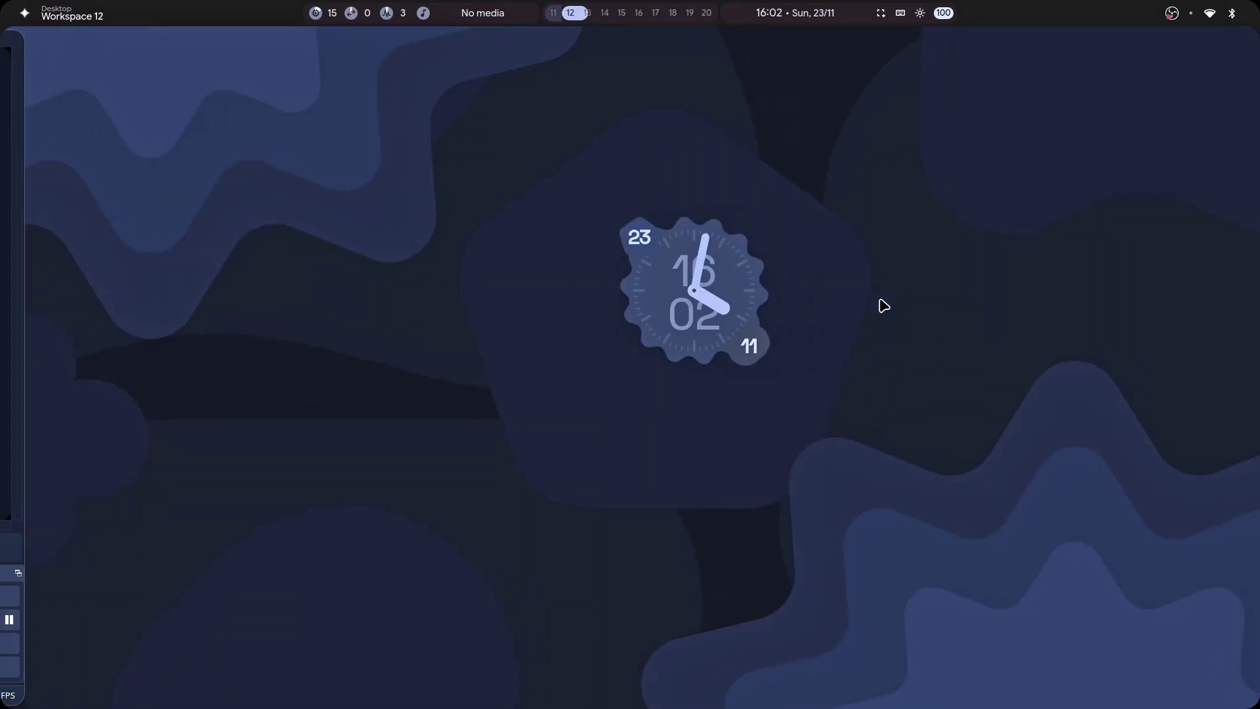
key(super+1)
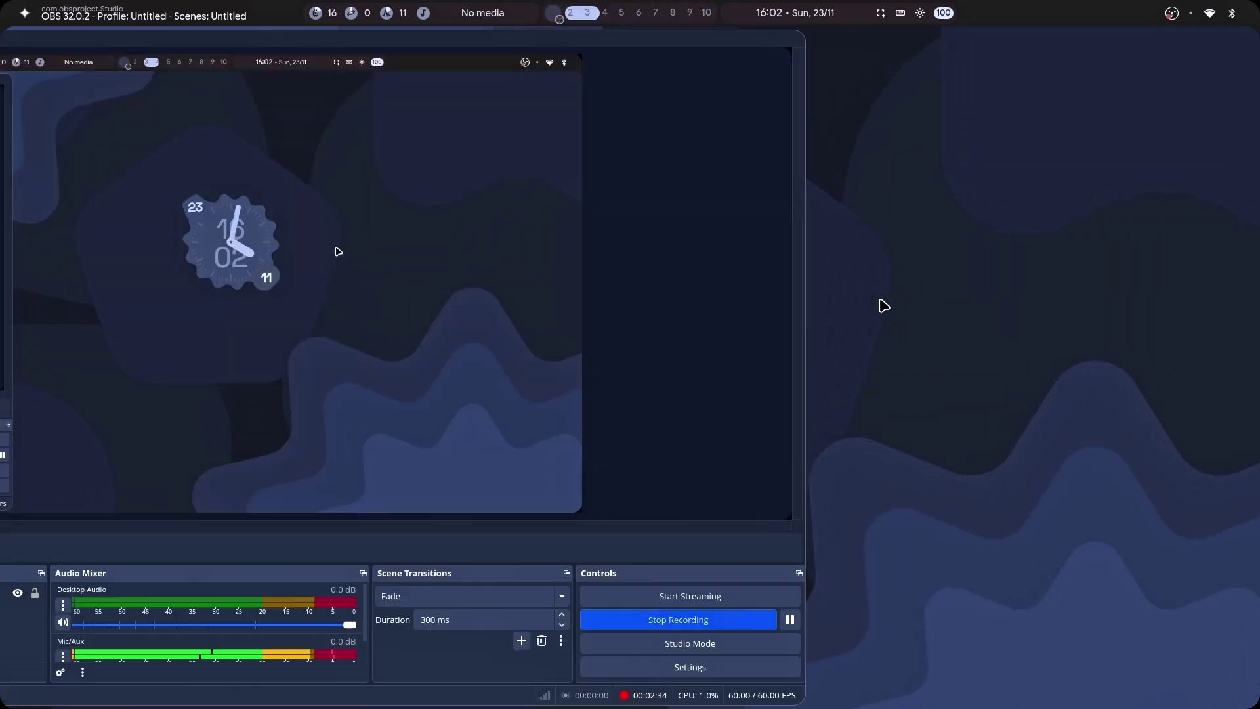
key(super+5)
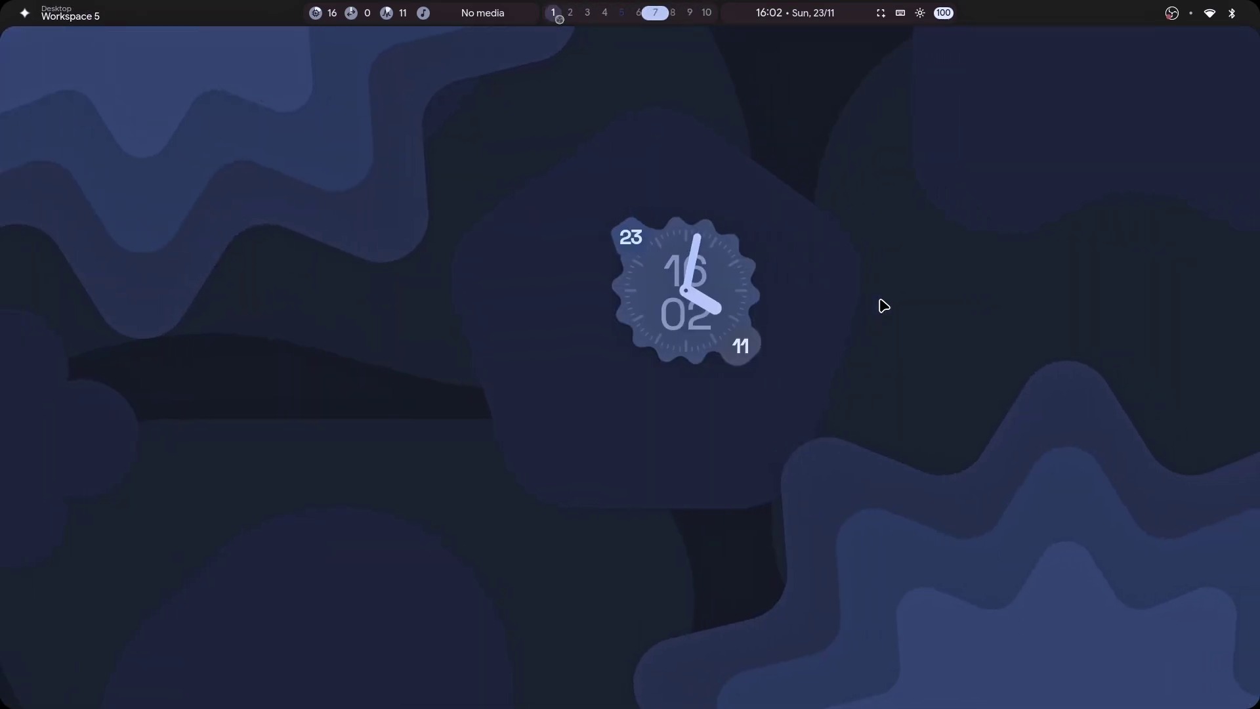
key(super+4)
Start a region screen snip from the top bar, then cancel it.
mouse_move(802, 26)
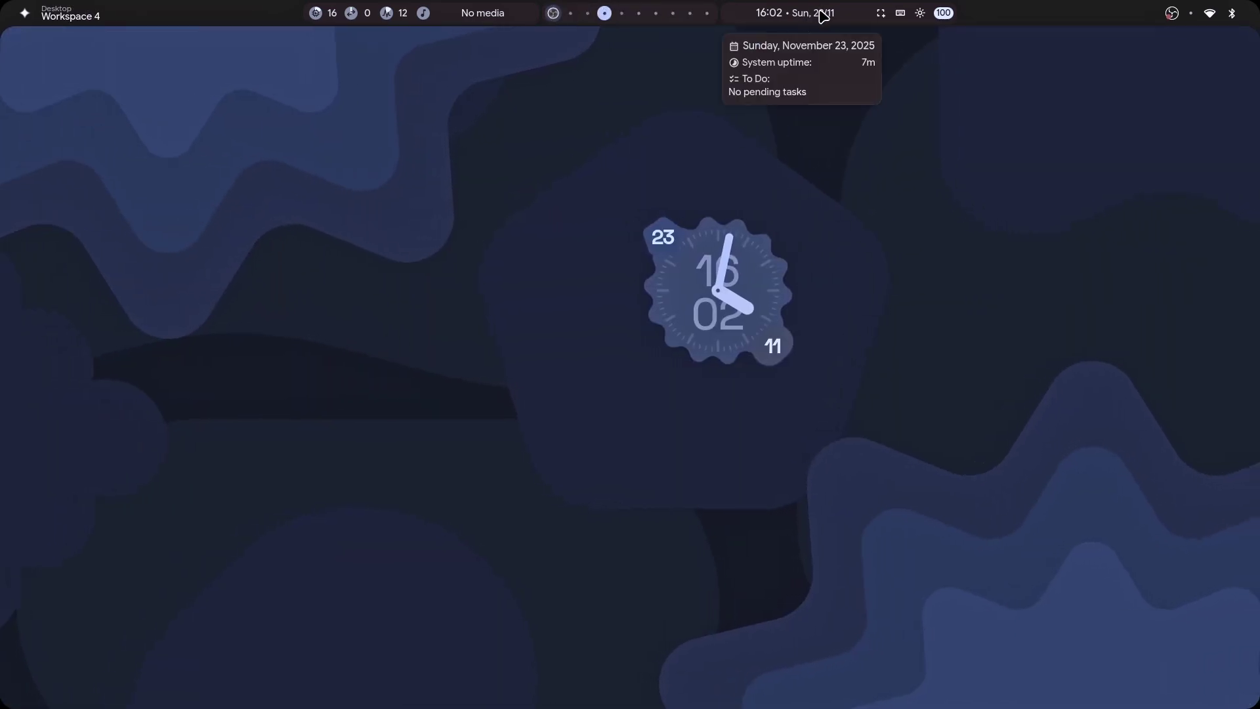
click(880, 17)
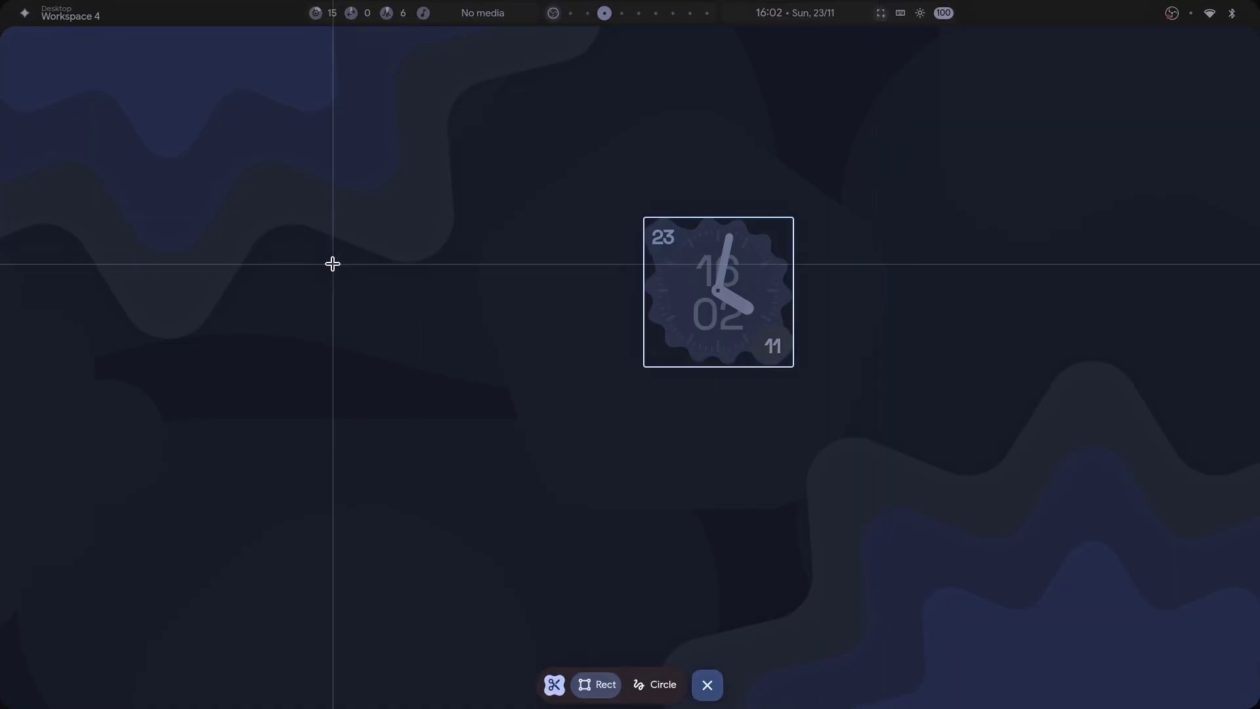
key(Escape)
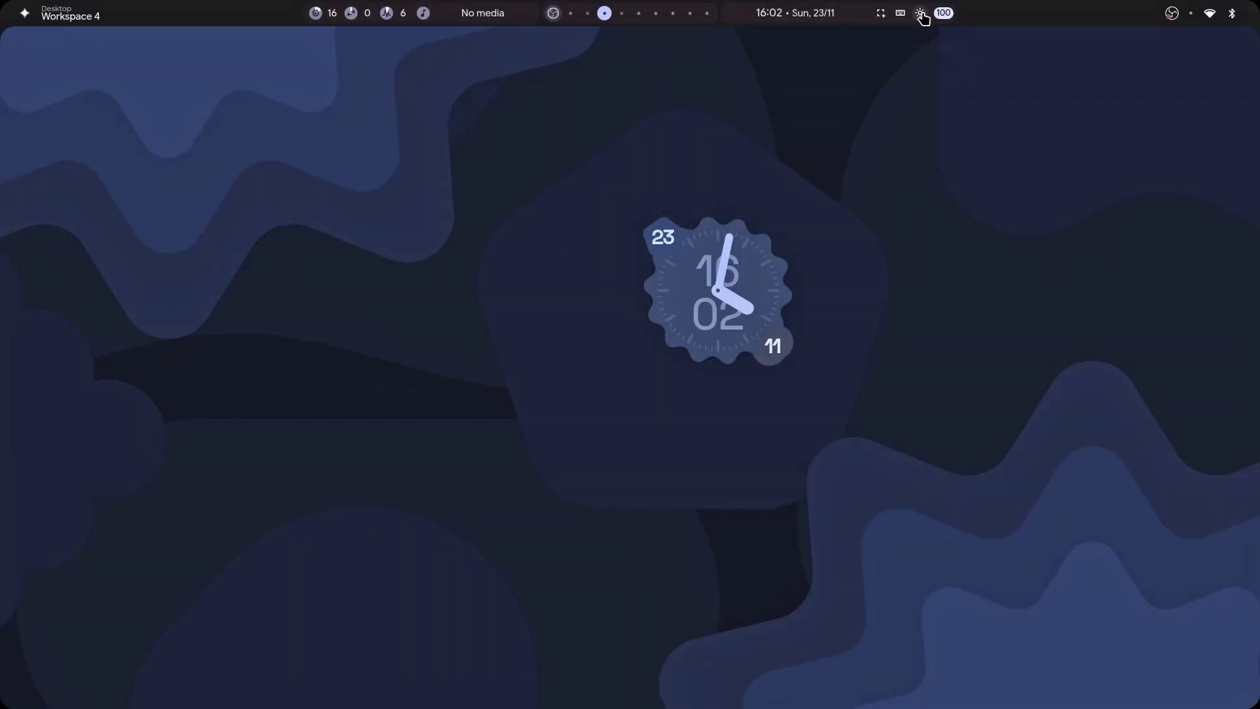
click(921, 15)
click(922, 14)
mouse_move(940, 16)
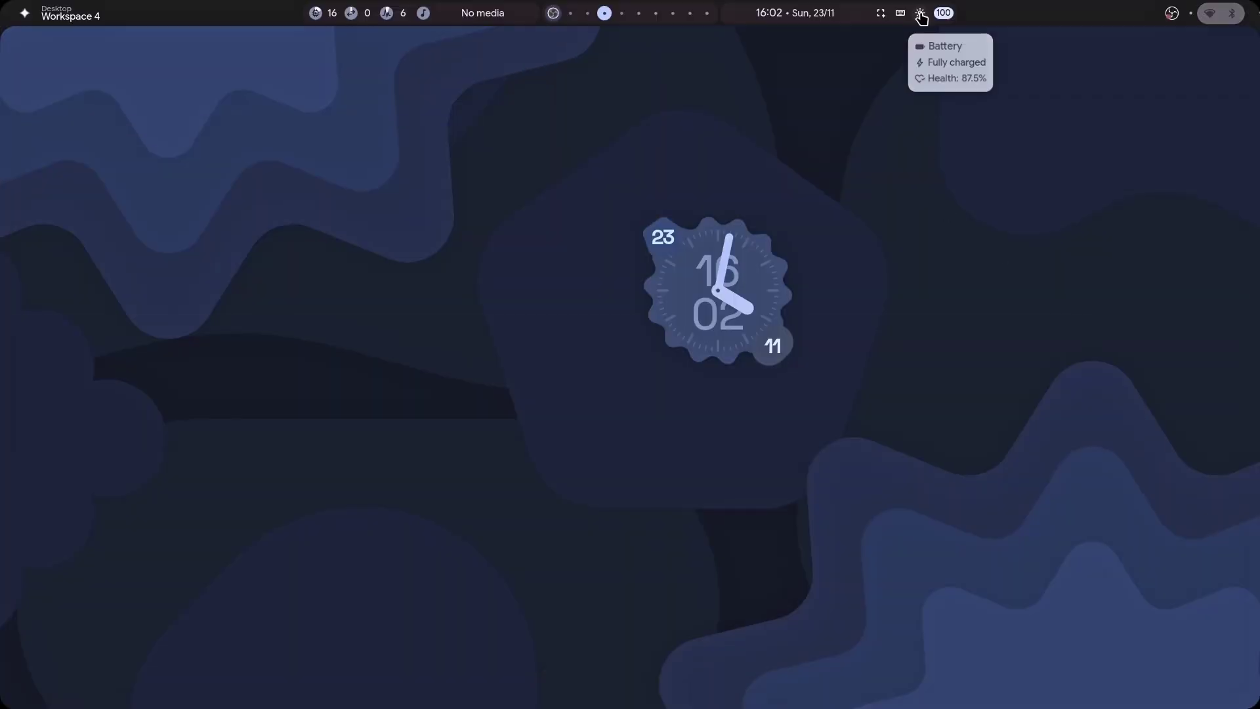
click(900, 13)
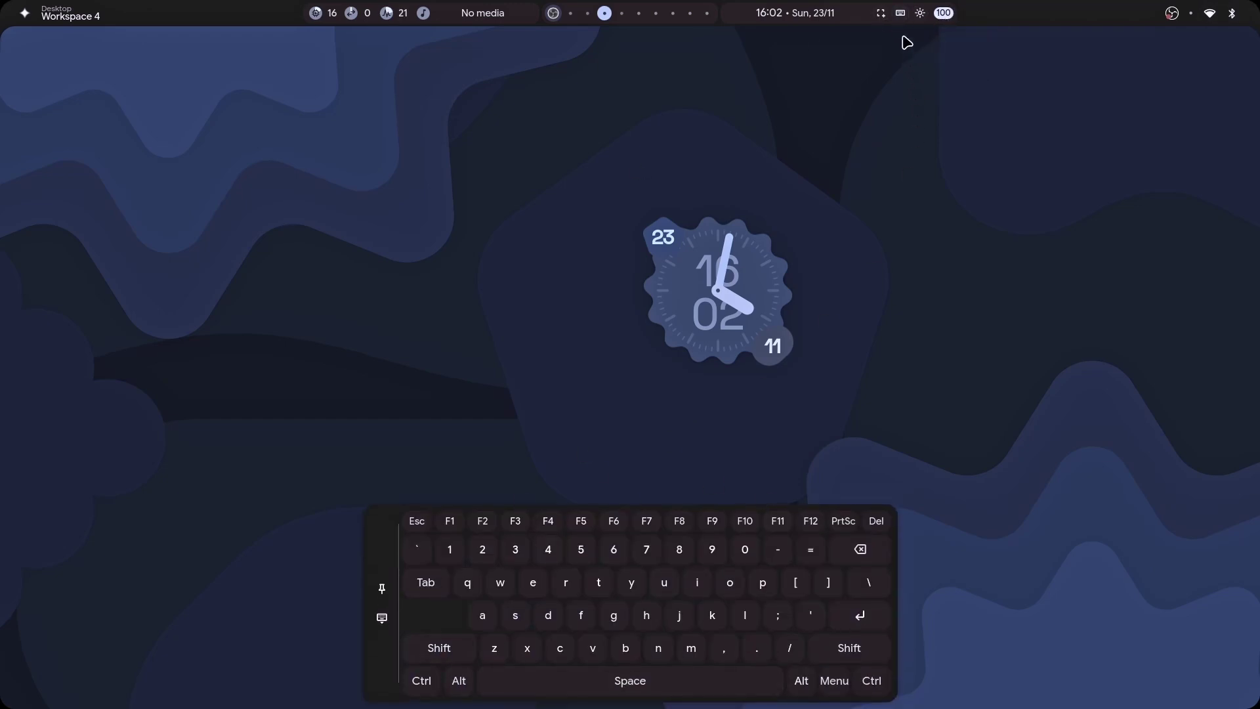
click(900, 13)
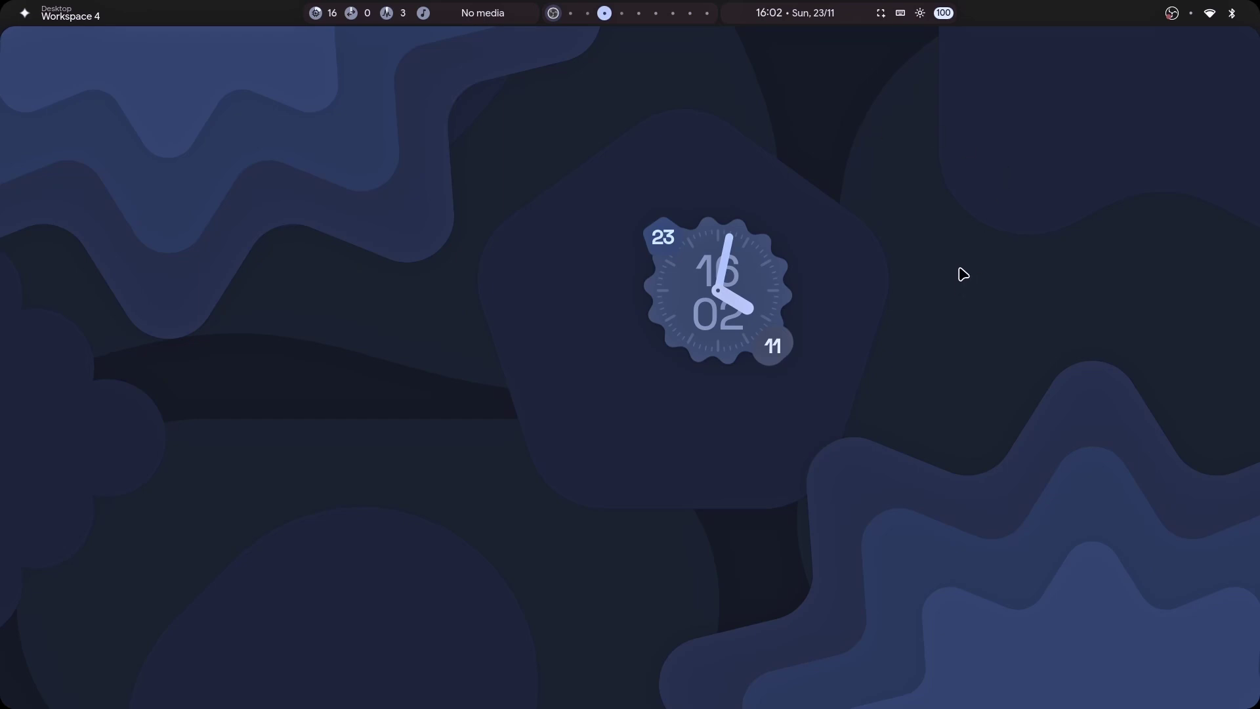
Pin the Crosshair widget from the Super+G overlay, then close and reopen the overlay.
key(super+g)
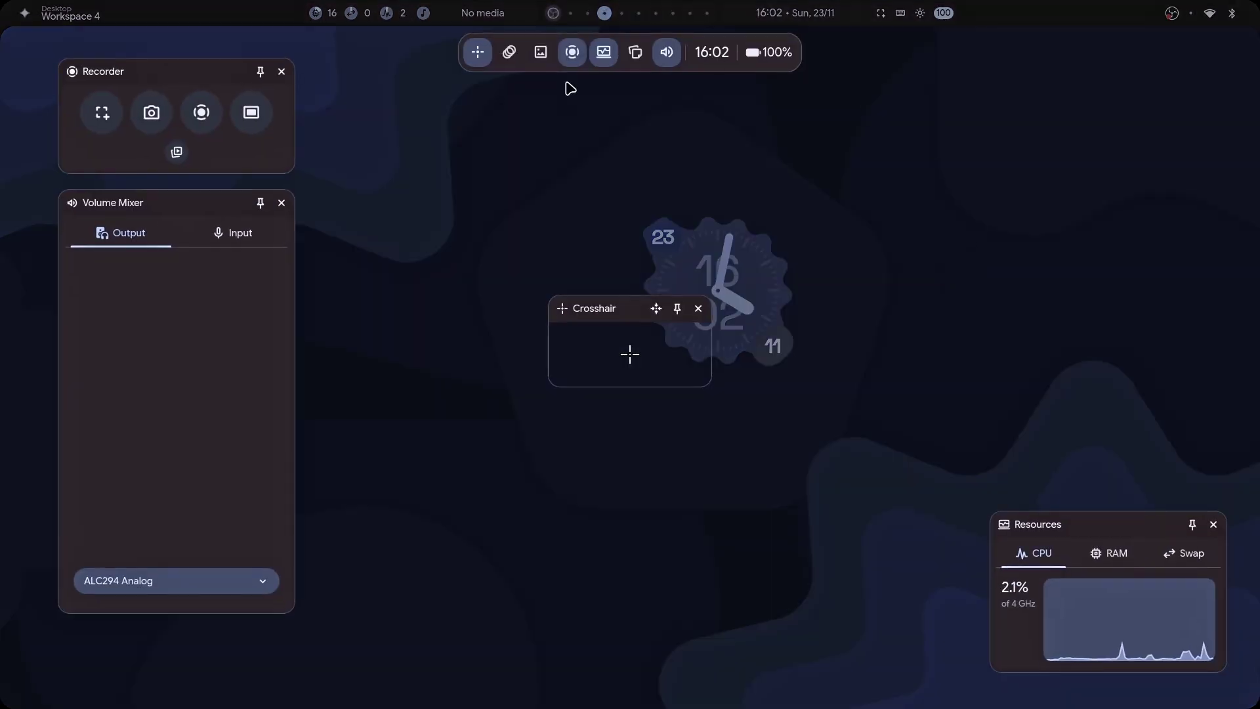
click(676, 308)
key(super)
key(super)
key(super+g)
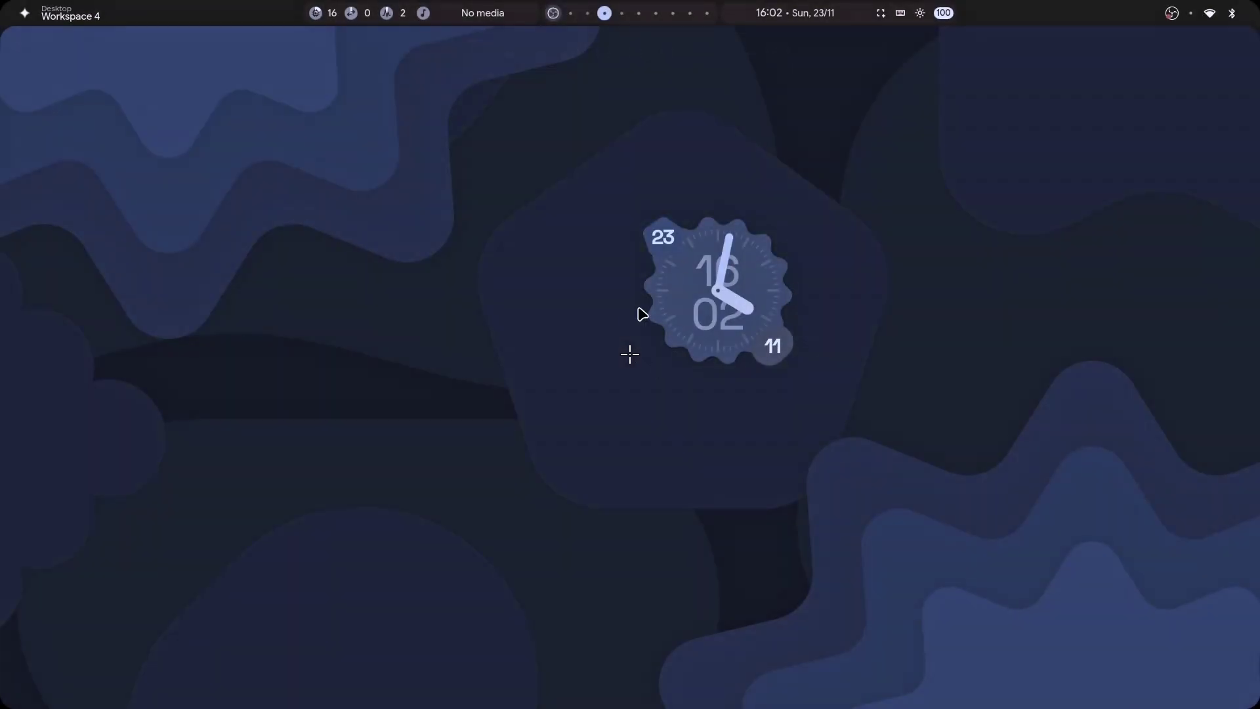
key(super+g)
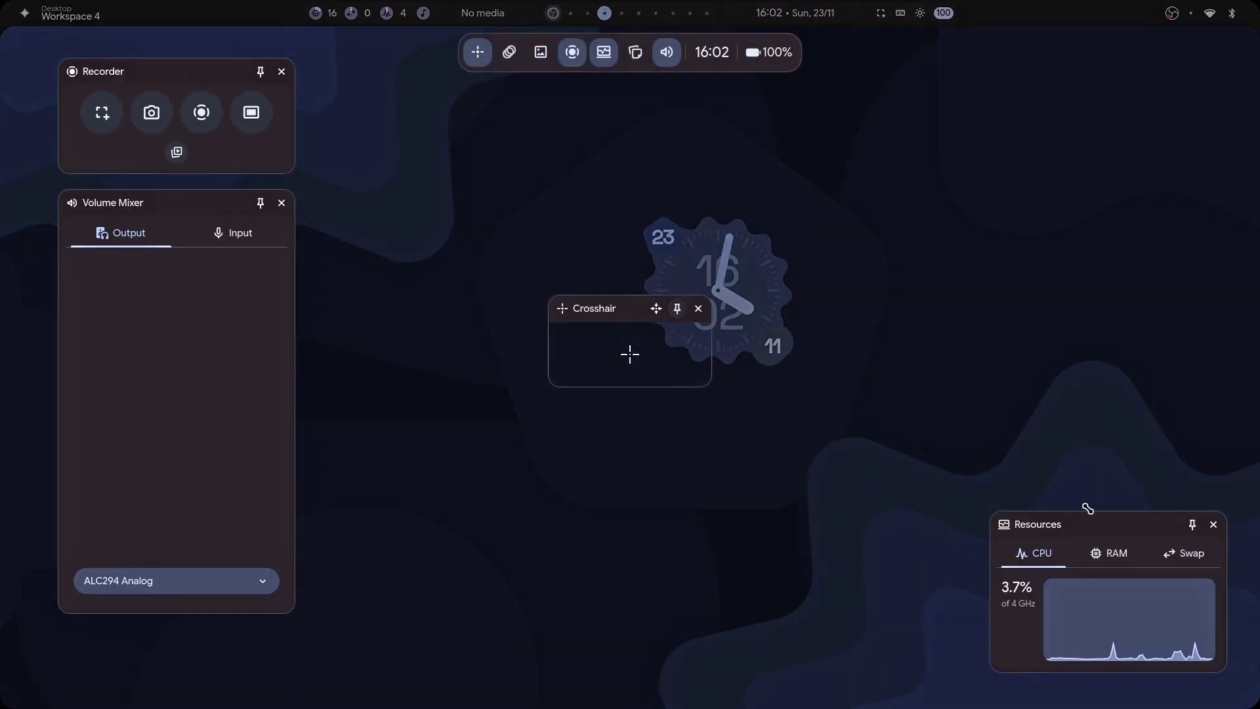
Browse the Resources RAM, Swap and CPU views and the Volume Mixer input and output lists.
click(1103, 555)
click(1181, 553)
click(1050, 557)
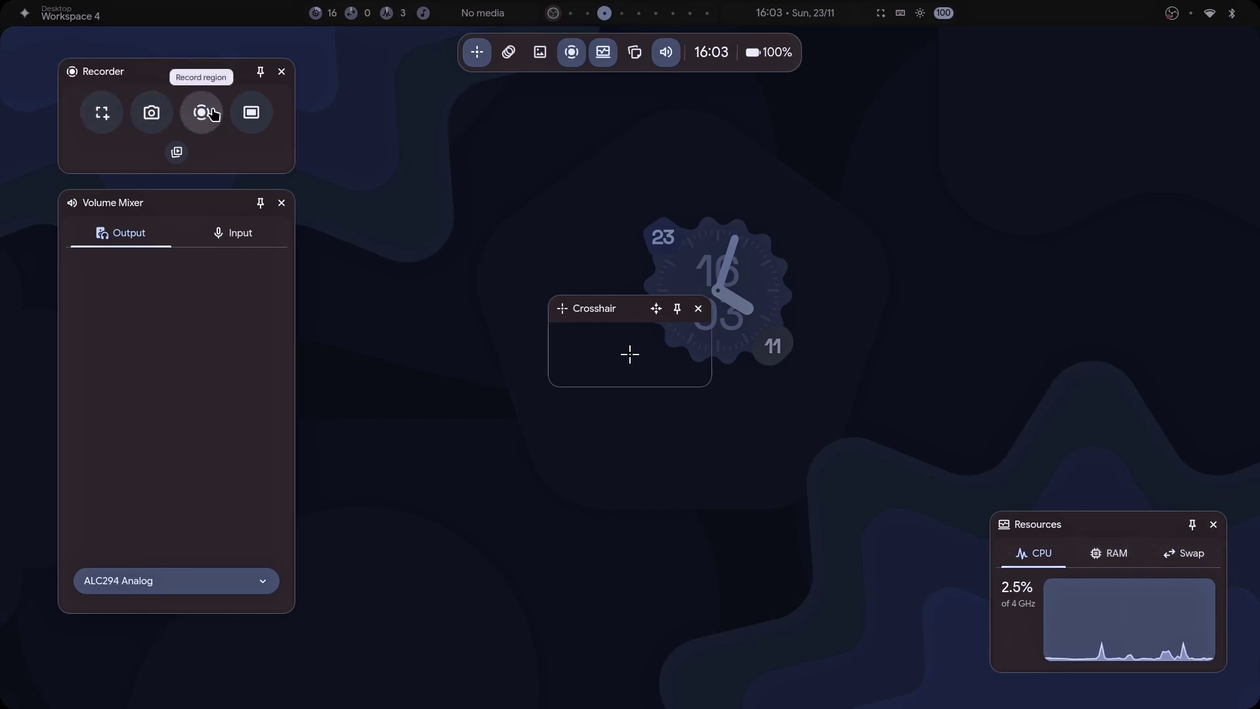
click(222, 234)
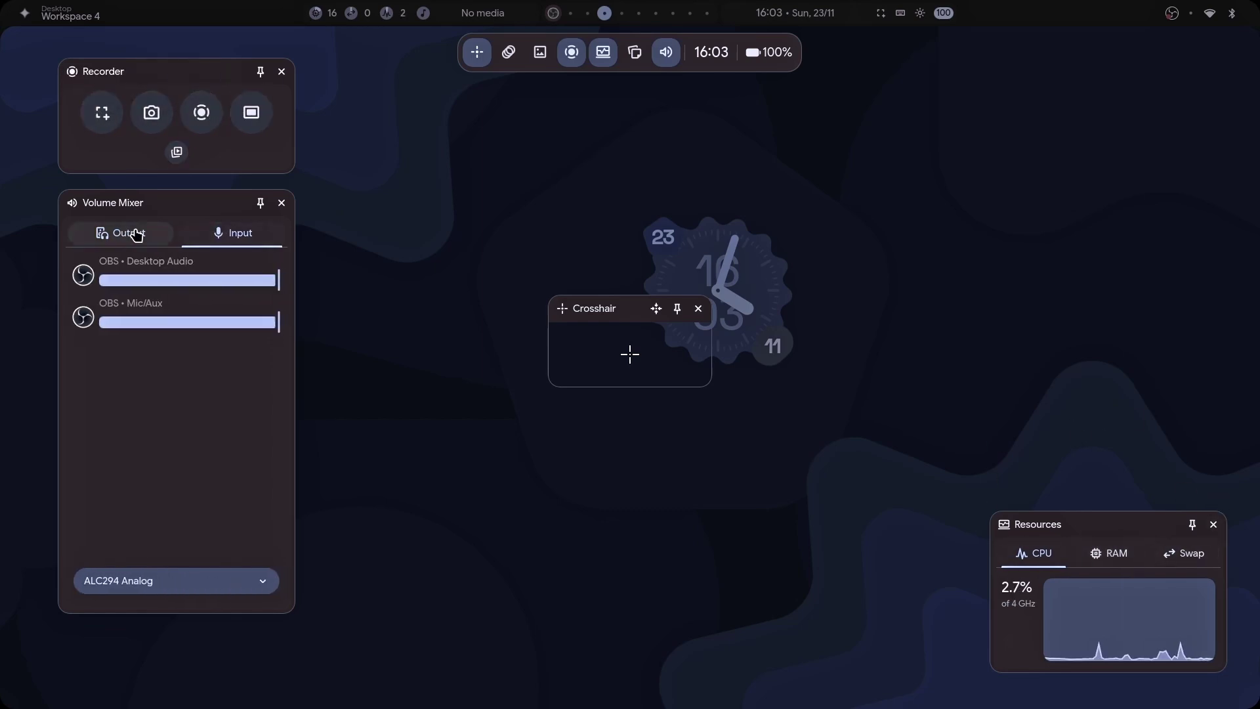
click(131, 234)
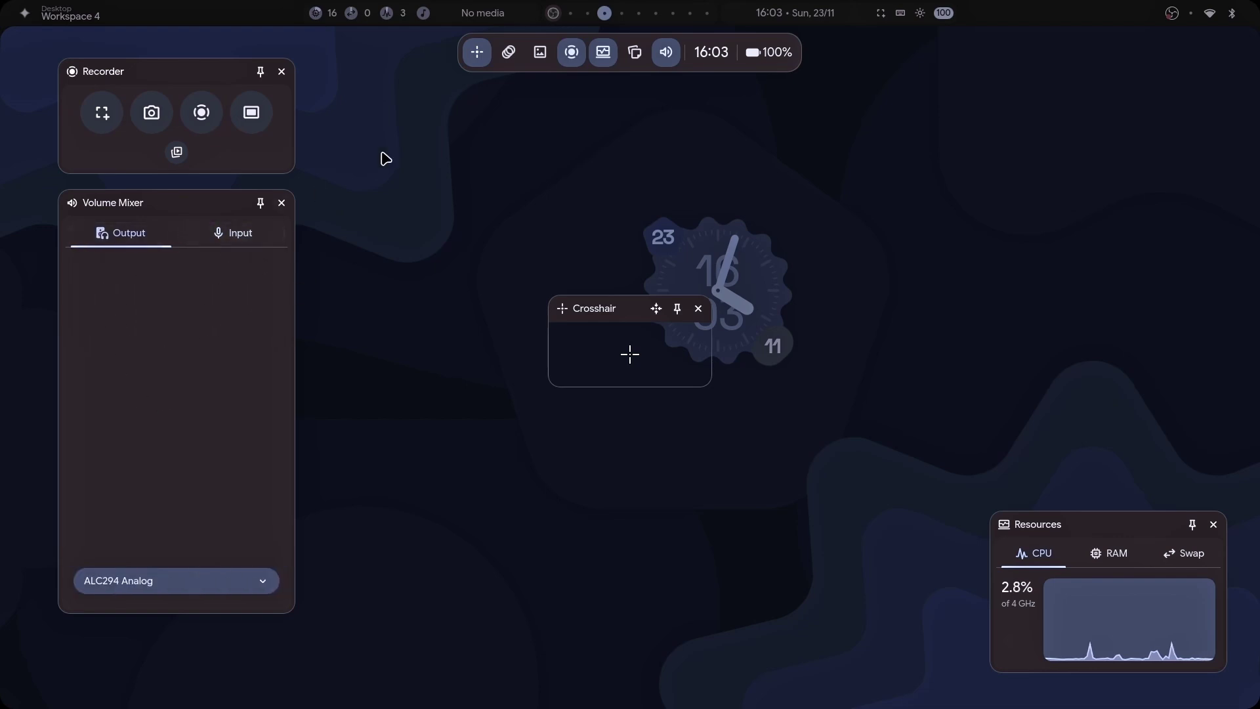
Add the MangoHud FPS and Floating Image widgets and drag both higher.
click(508, 53)
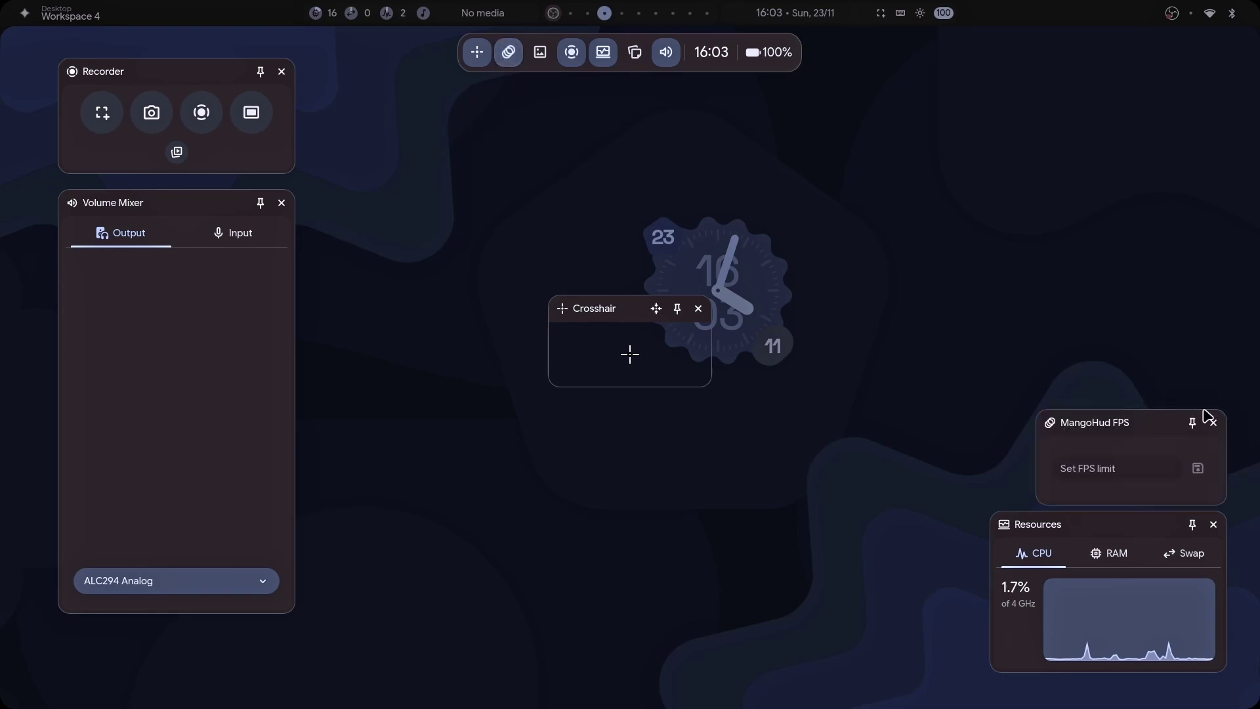
mouse_move(1145, 422)
mouse_down()
mouse_move(1133, 361)
mouse_move(1138, 407)
mouse_up()
click(540, 52)
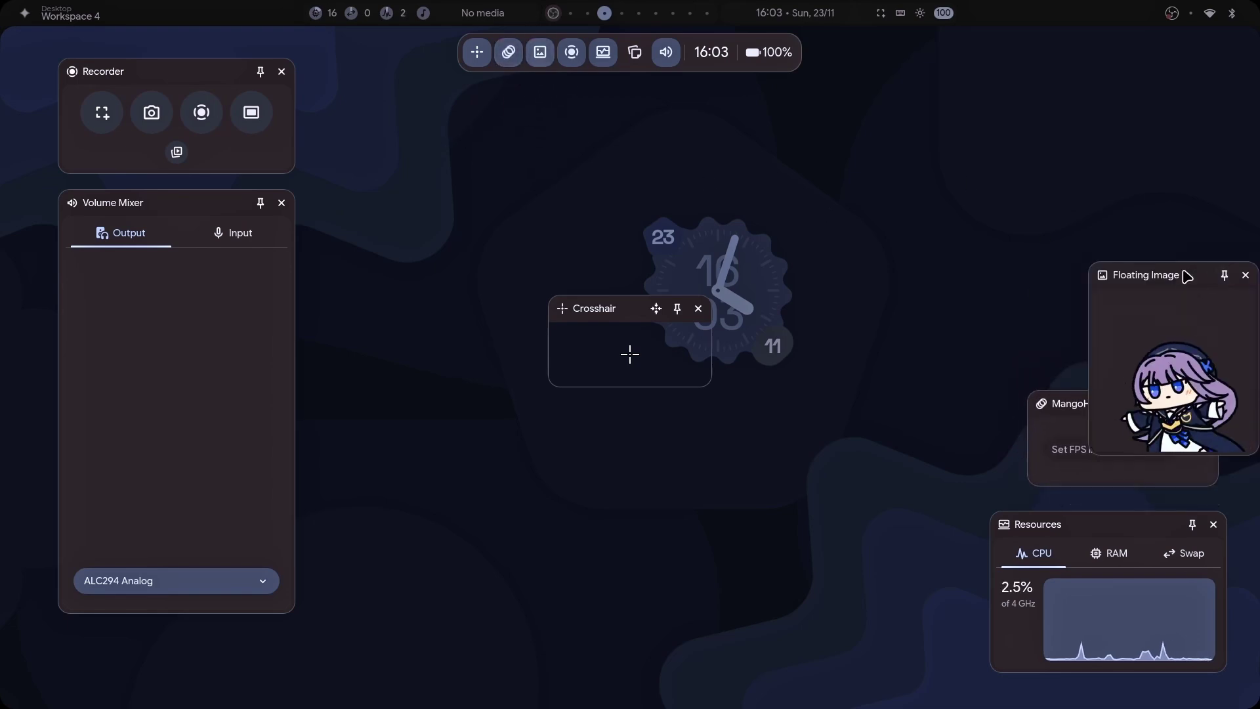
drag(1184, 273, 1140, 179)
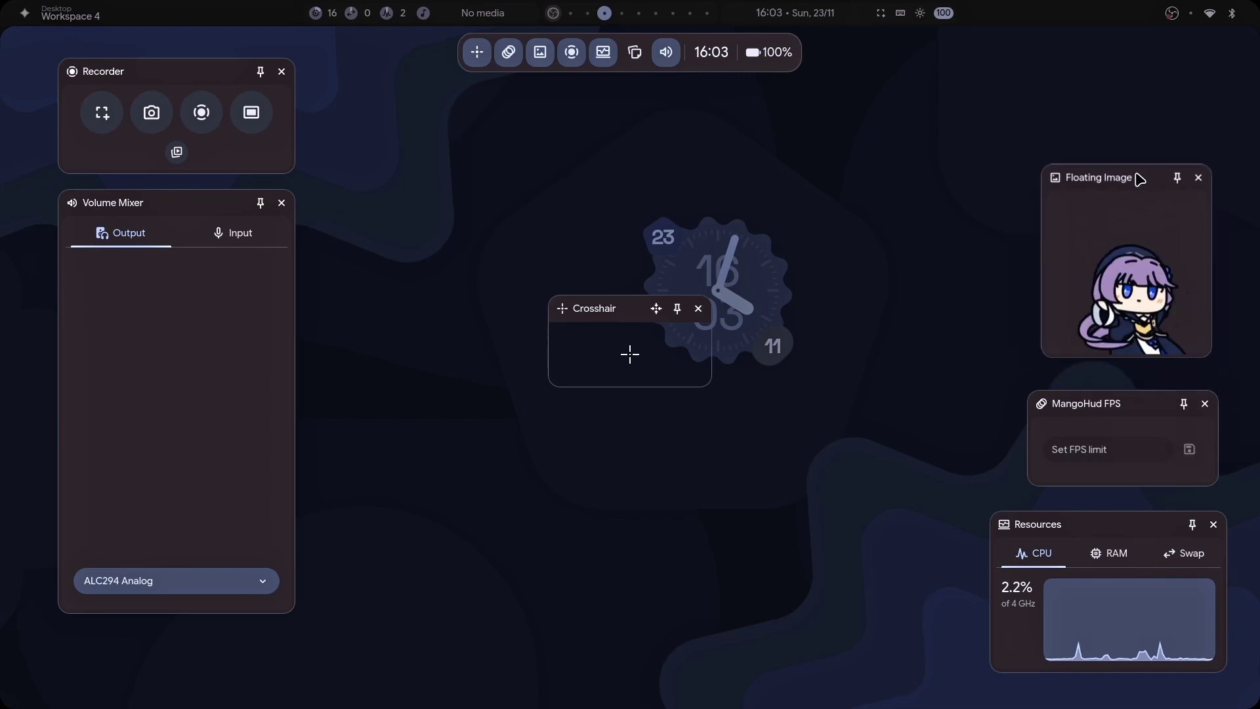
Close the Floating Image and Notes widgets, then the whole widget overlay.
click(1199, 177)
click(1220, 46)
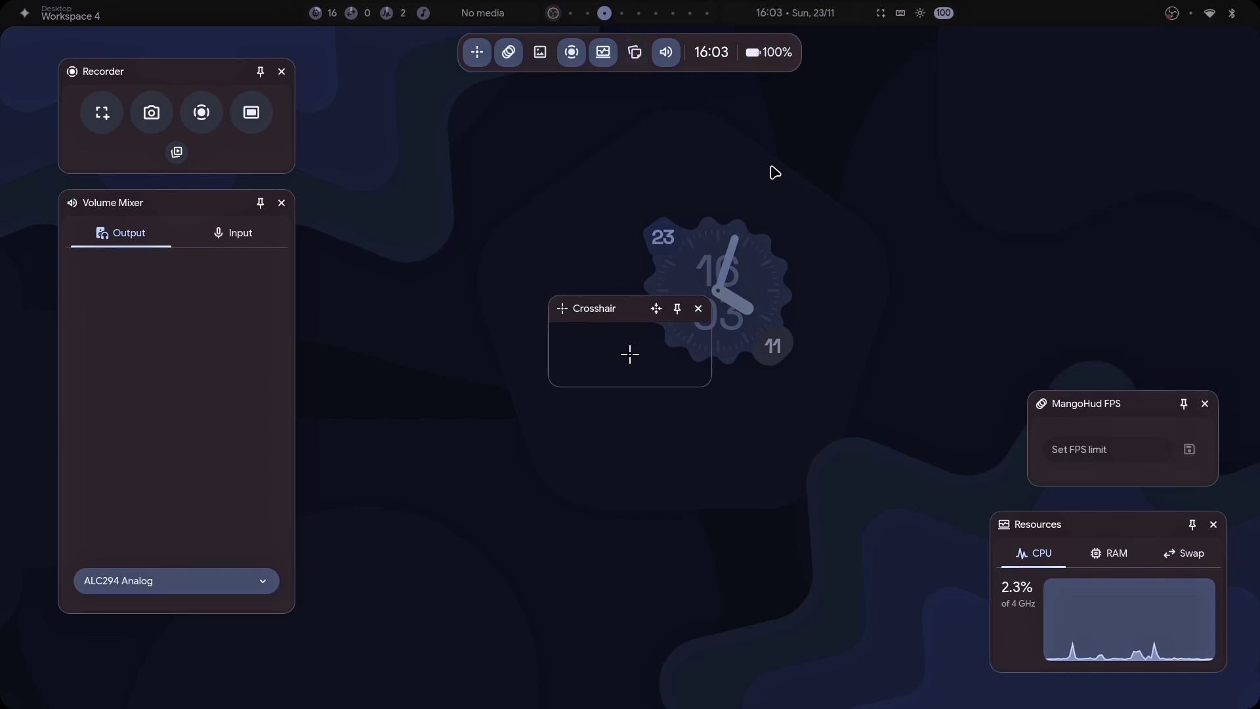
click(723, 177)
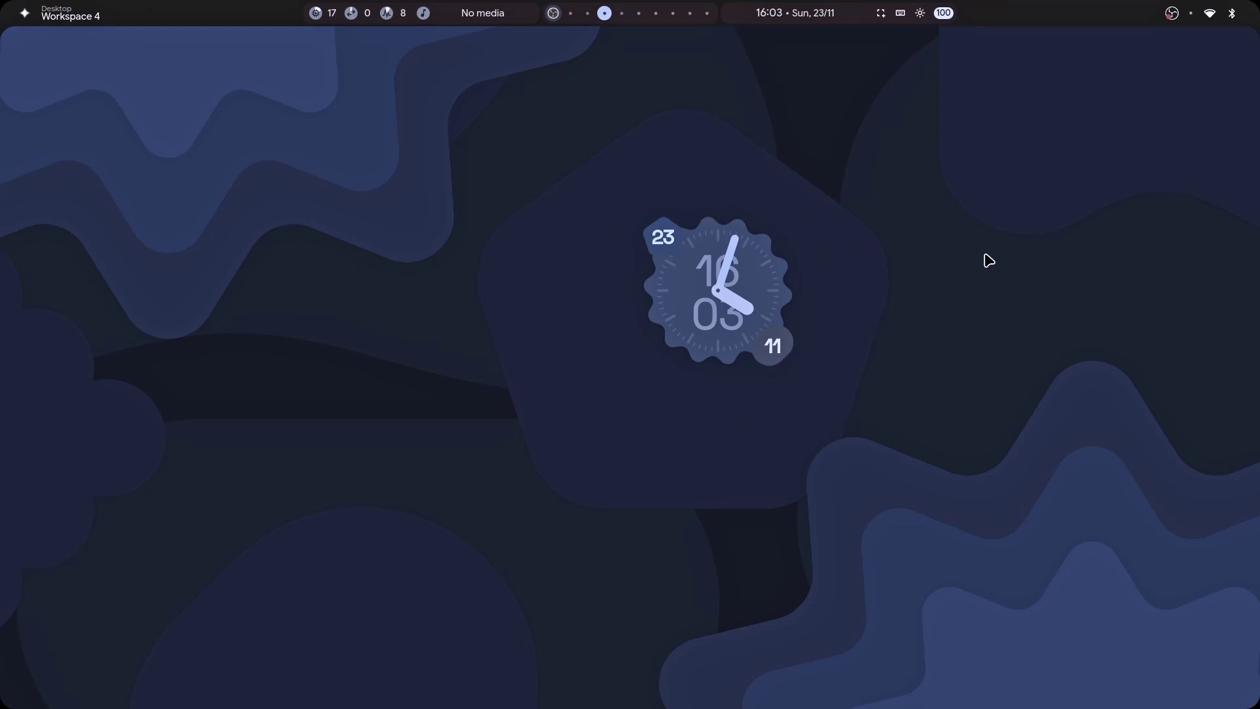
Open the Super+/ keybinds cheatsheet, open and close keybinds.conf, then reopen the cheatsheet.
key(super+slash)
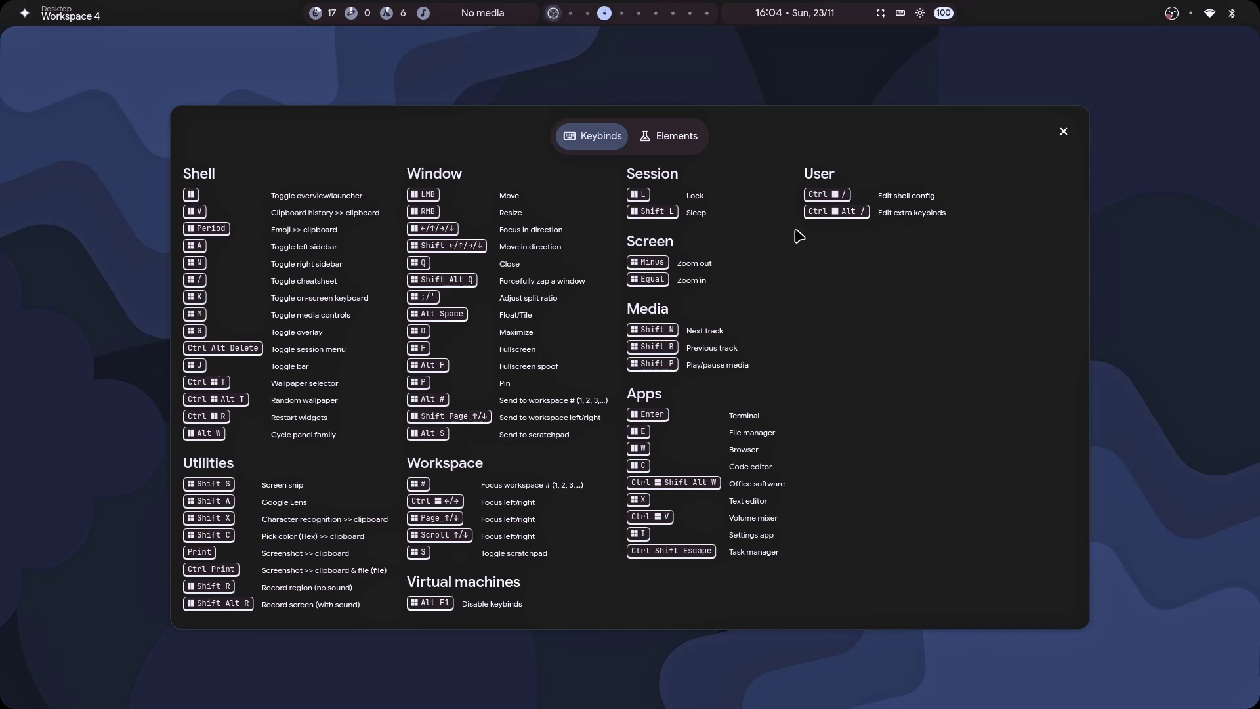
key(super)
key(ctrl+super+alt+slash)
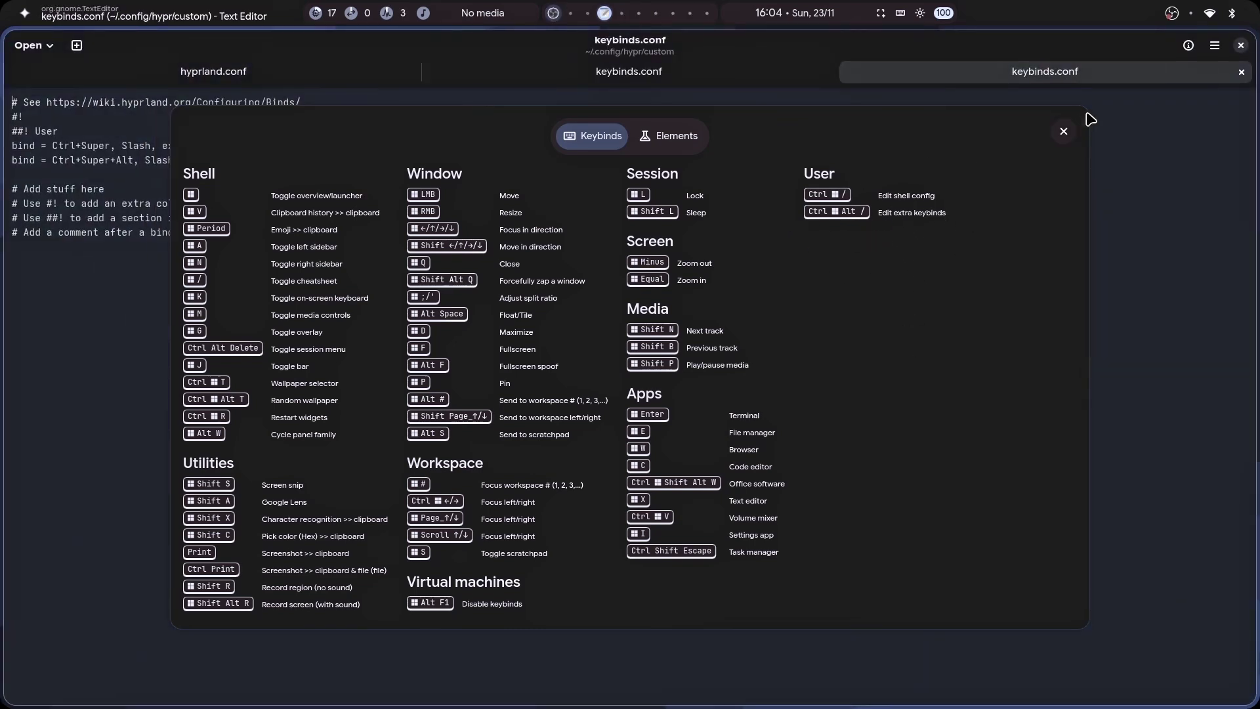
click(1064, 131)
key(super+q)
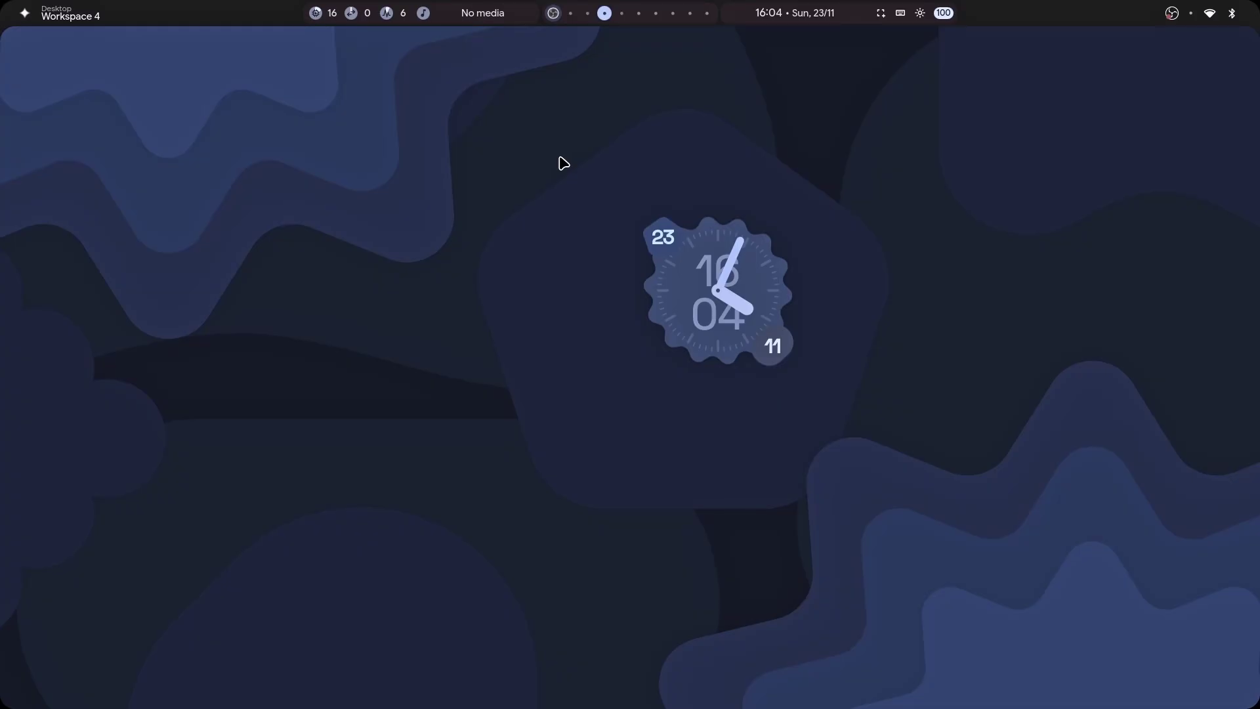
key(super+slash)
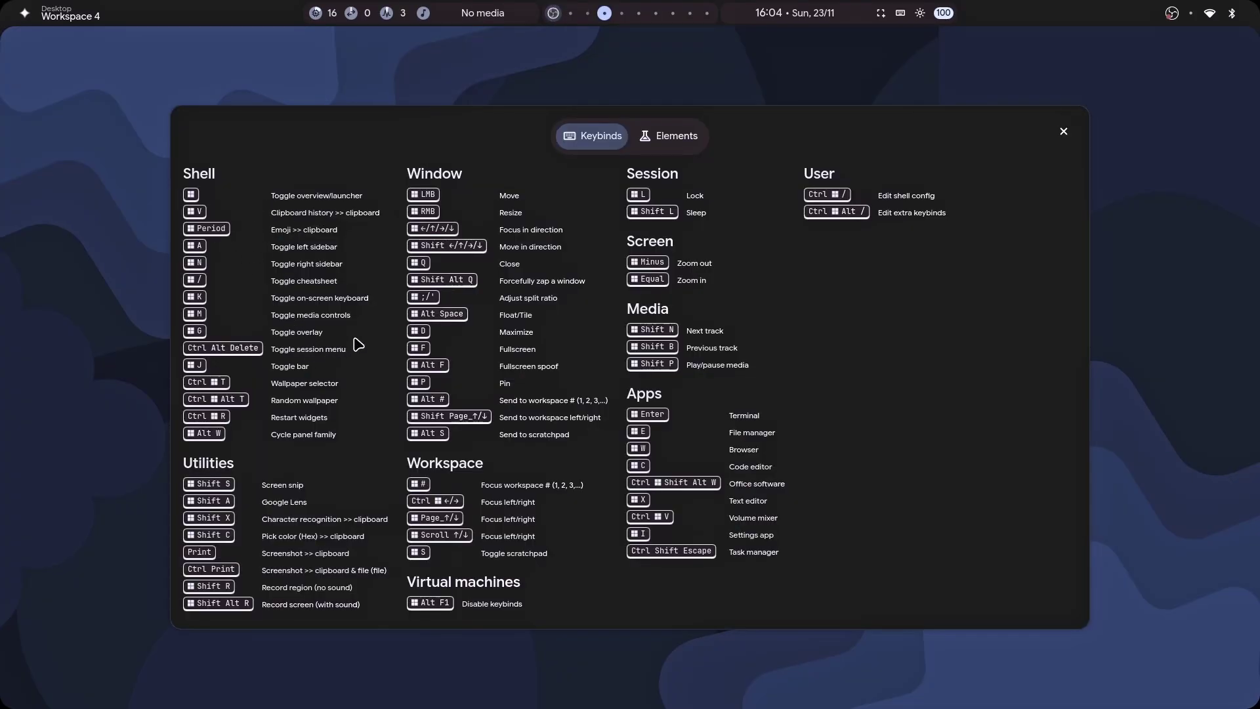
Search the emoji picker for 'diamon', pick the gem stone emoji, and reopen the picker.
key(super+period)
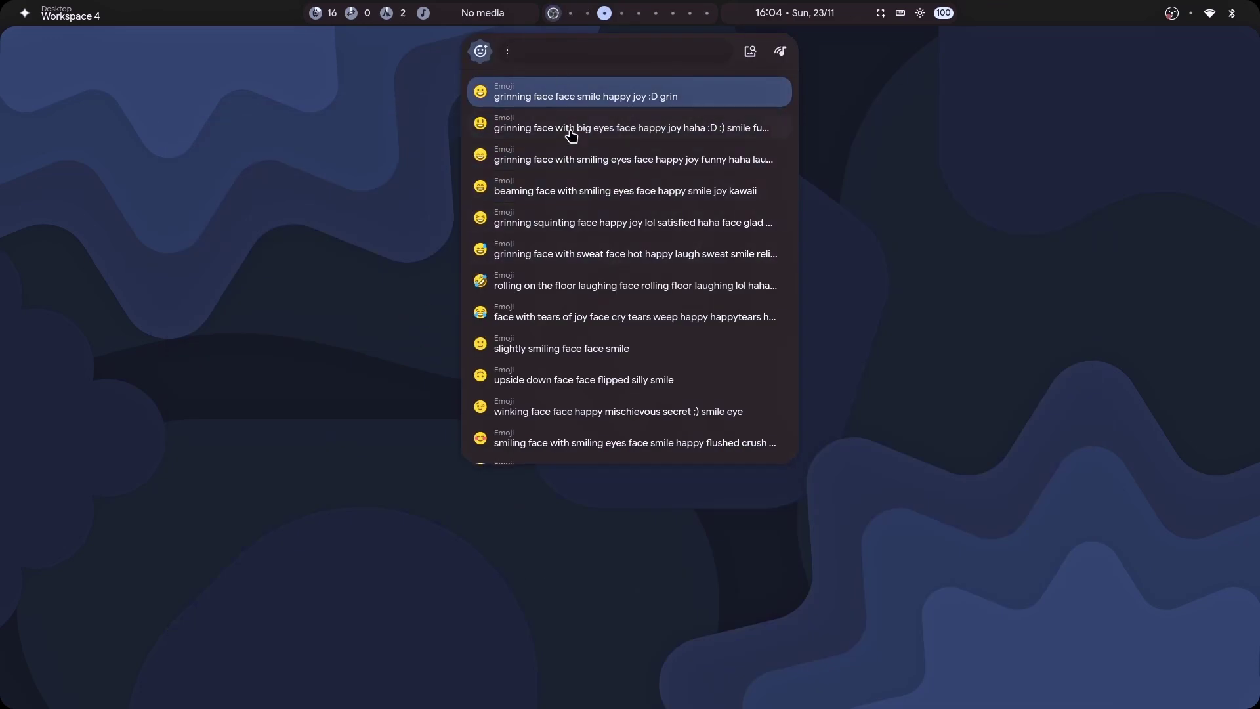
scroll(582, 247, down, 3)
scroll(582, 242, up, 3)
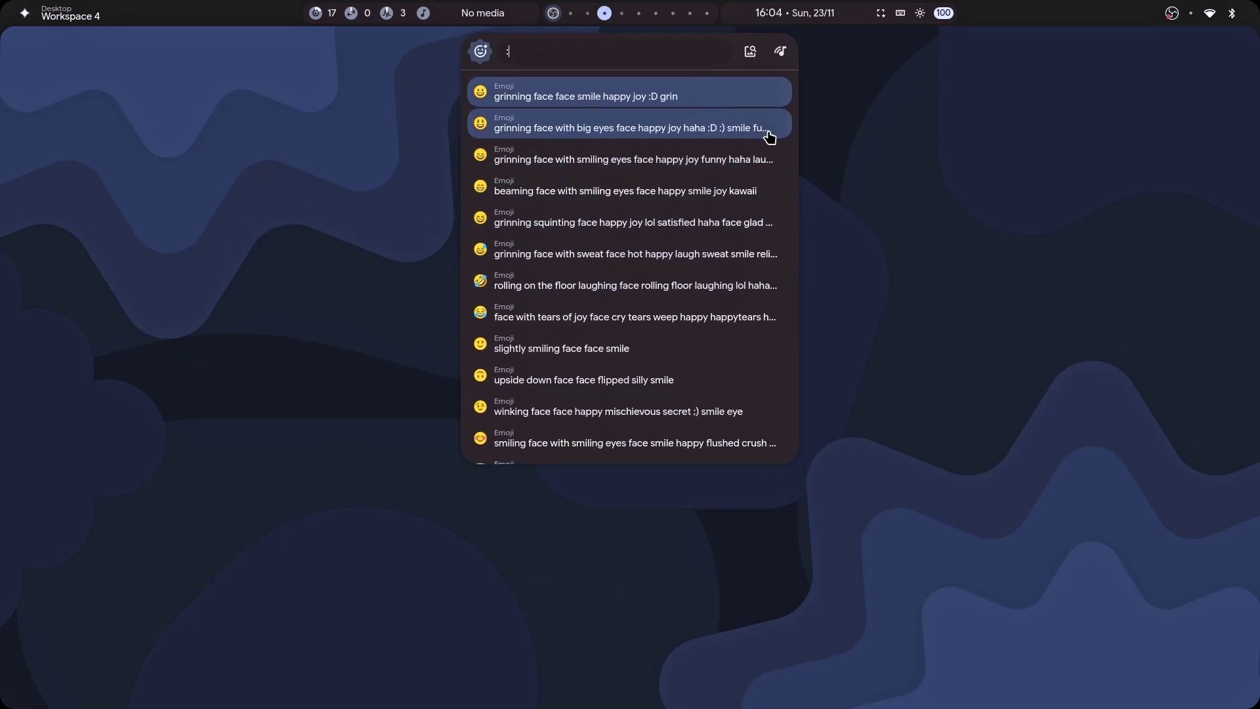
text(diamon)
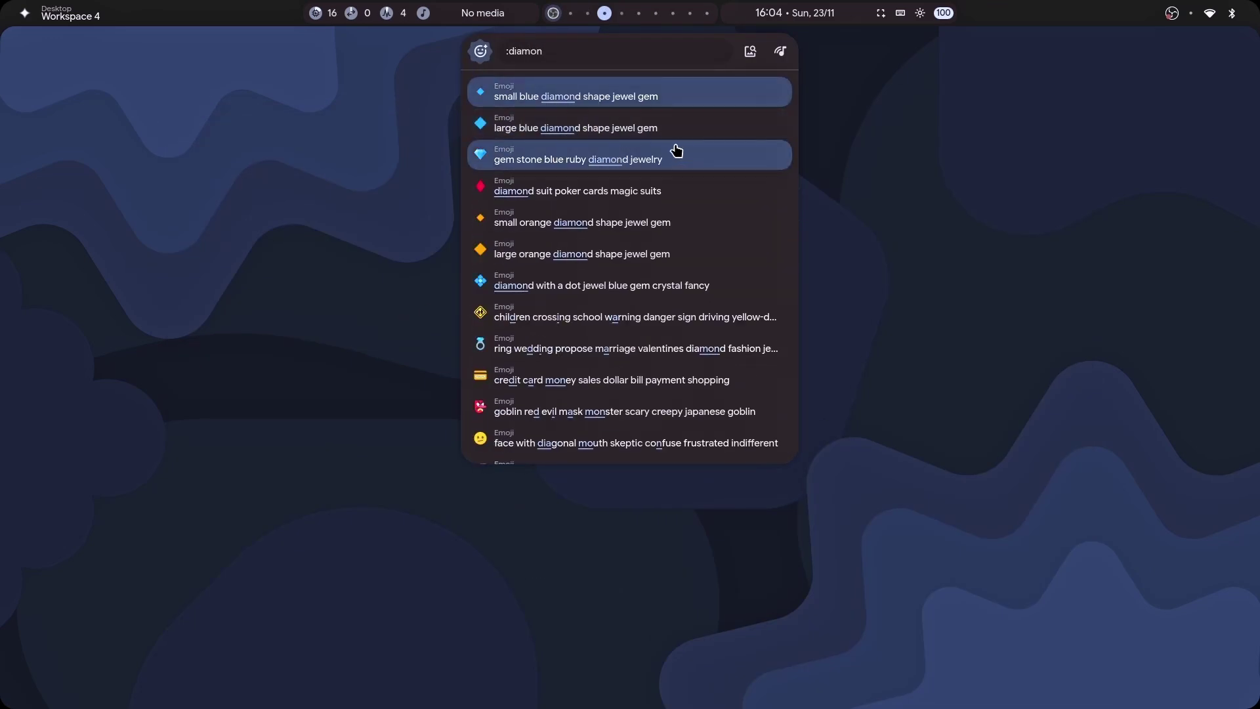
click(683, 162)
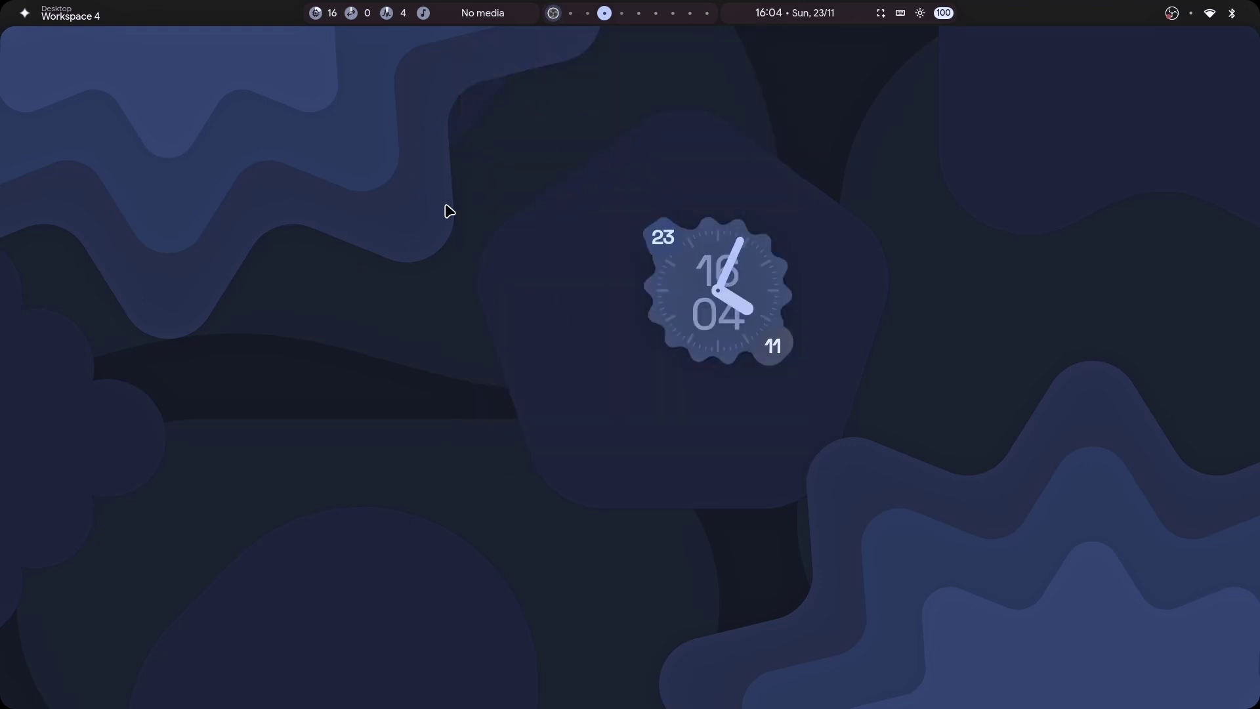
key(super+period)
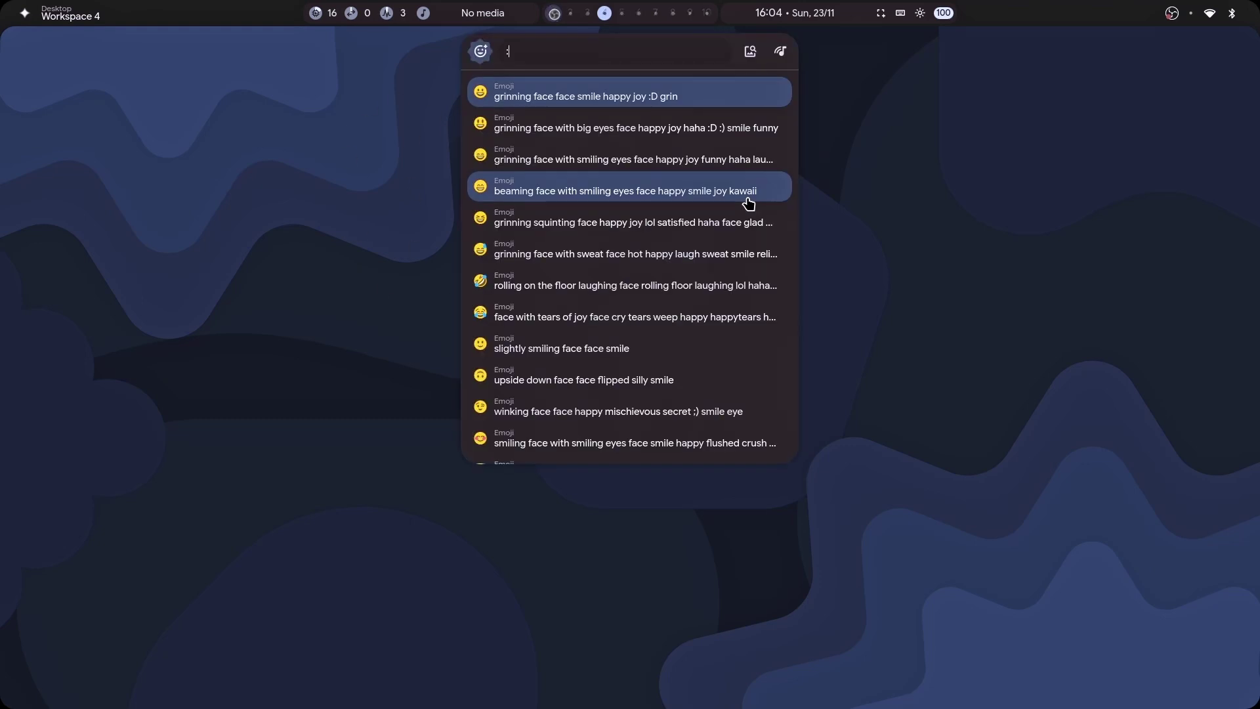
Pick the beaming face emoji, then open and close the workspace overview and quick settings.
click(748, 203)
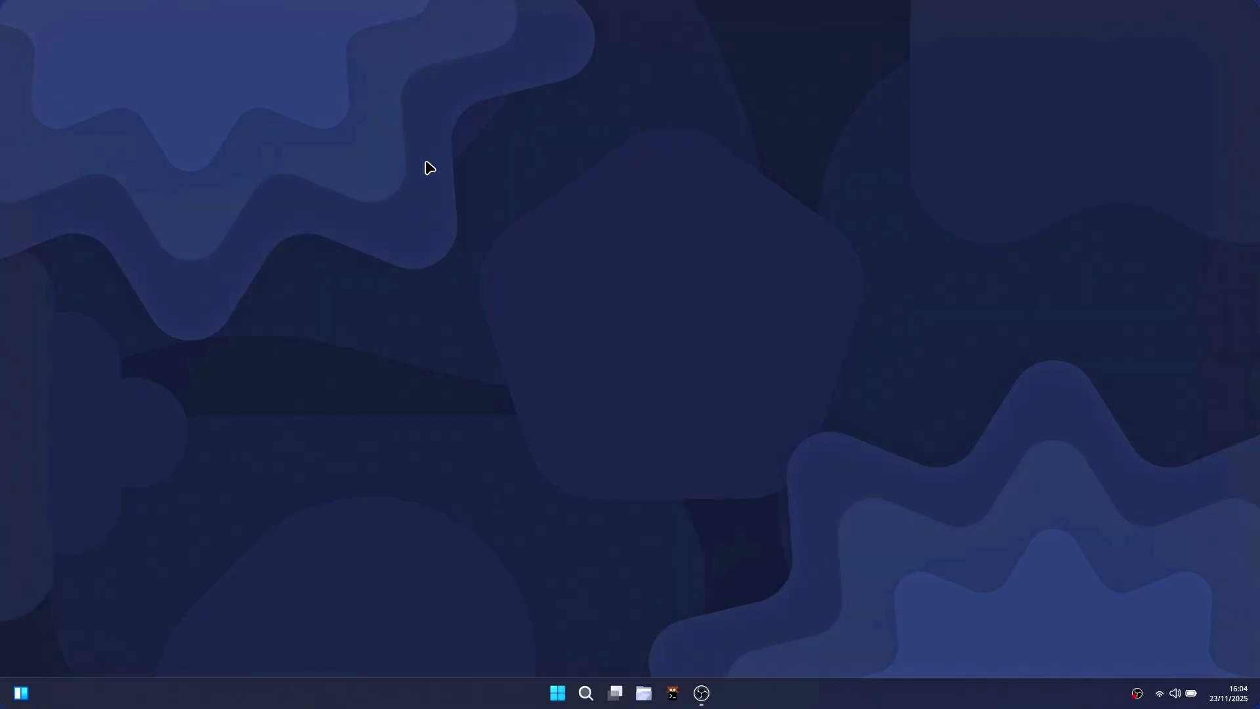
click(610, 693)
click(611, 692)
click(1160, 691)
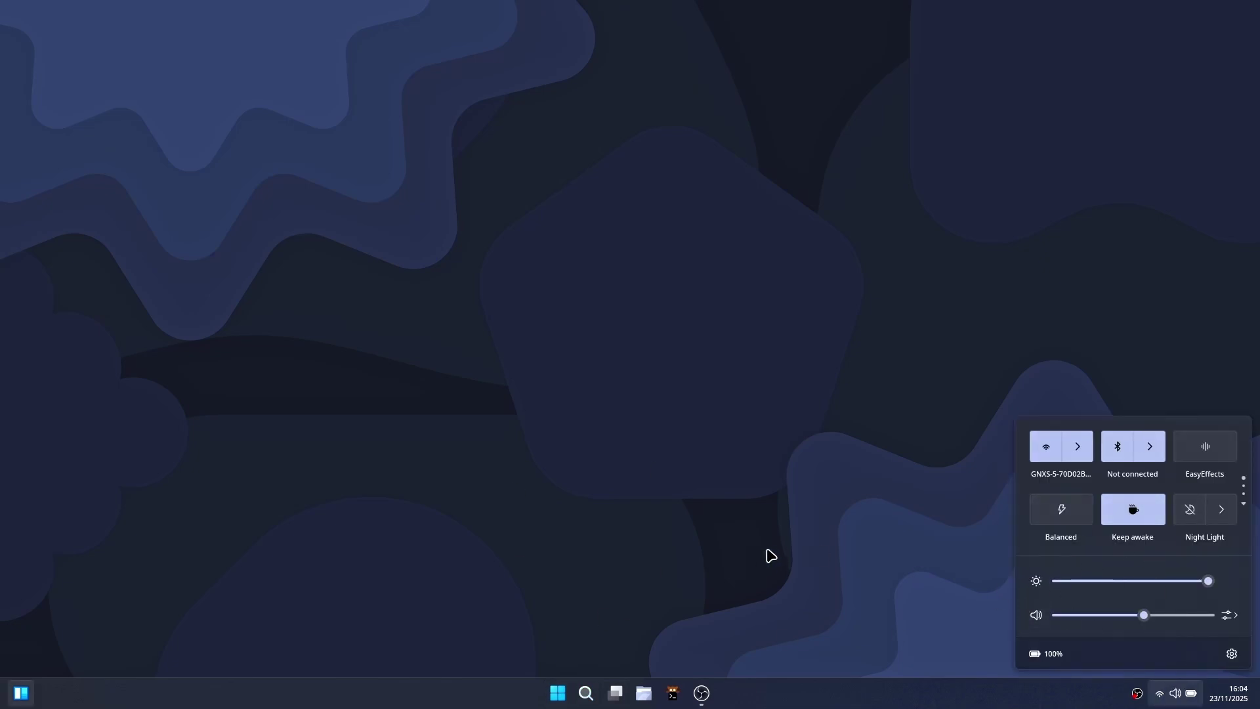
click(771, 556)
Page through the quick-settings tiles, then dismiss everything via the workspace overview.
click(1189, 700)
scroll(1193, 511, down, 1)
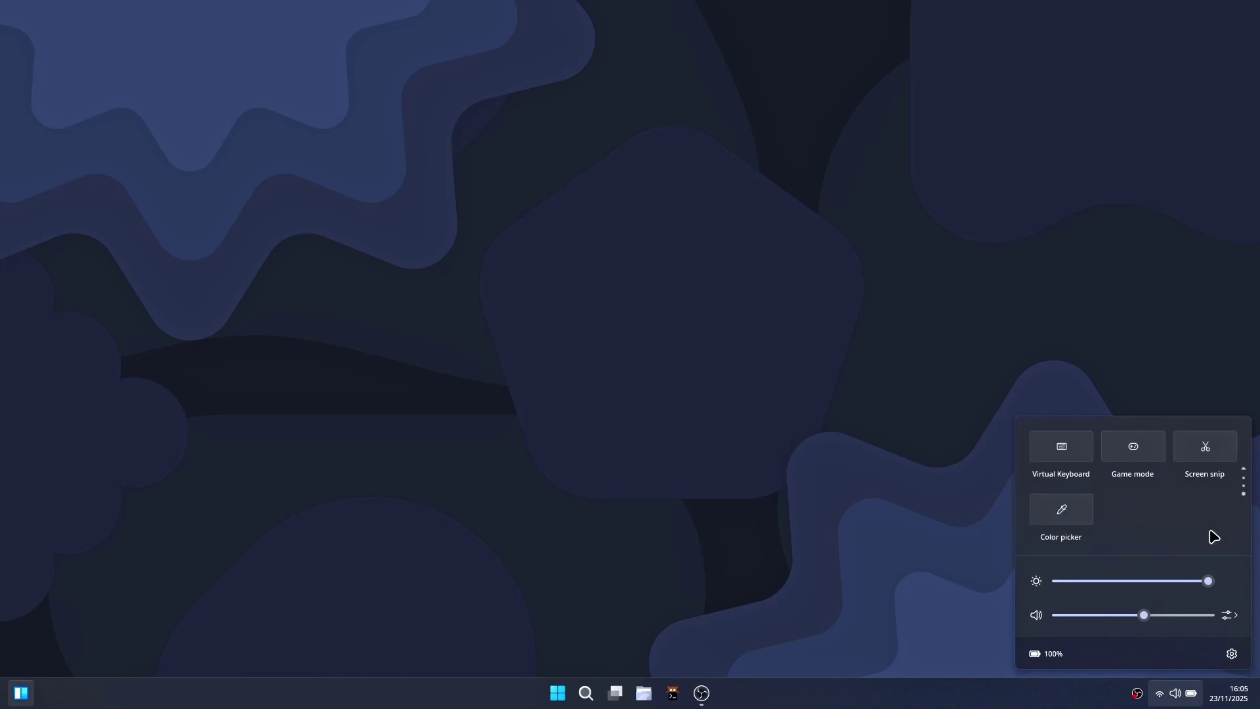
scroll(1213, 536, up, 1)
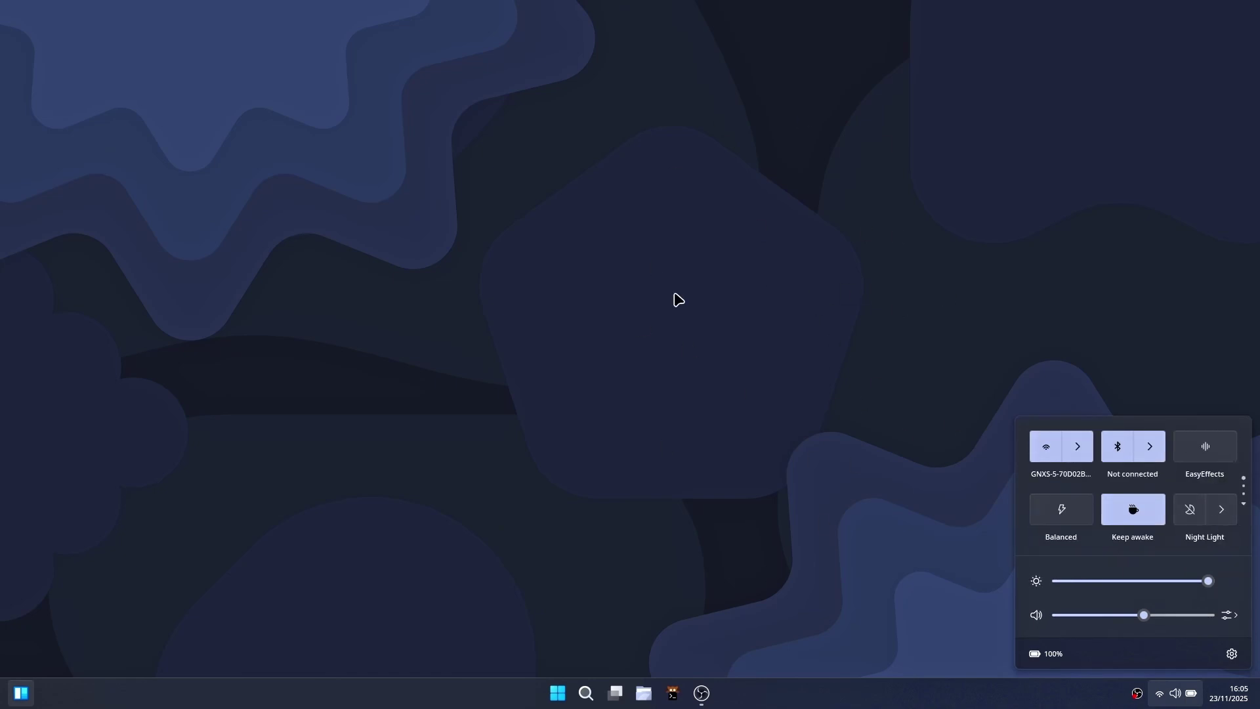
key(super)
click(819, 378)
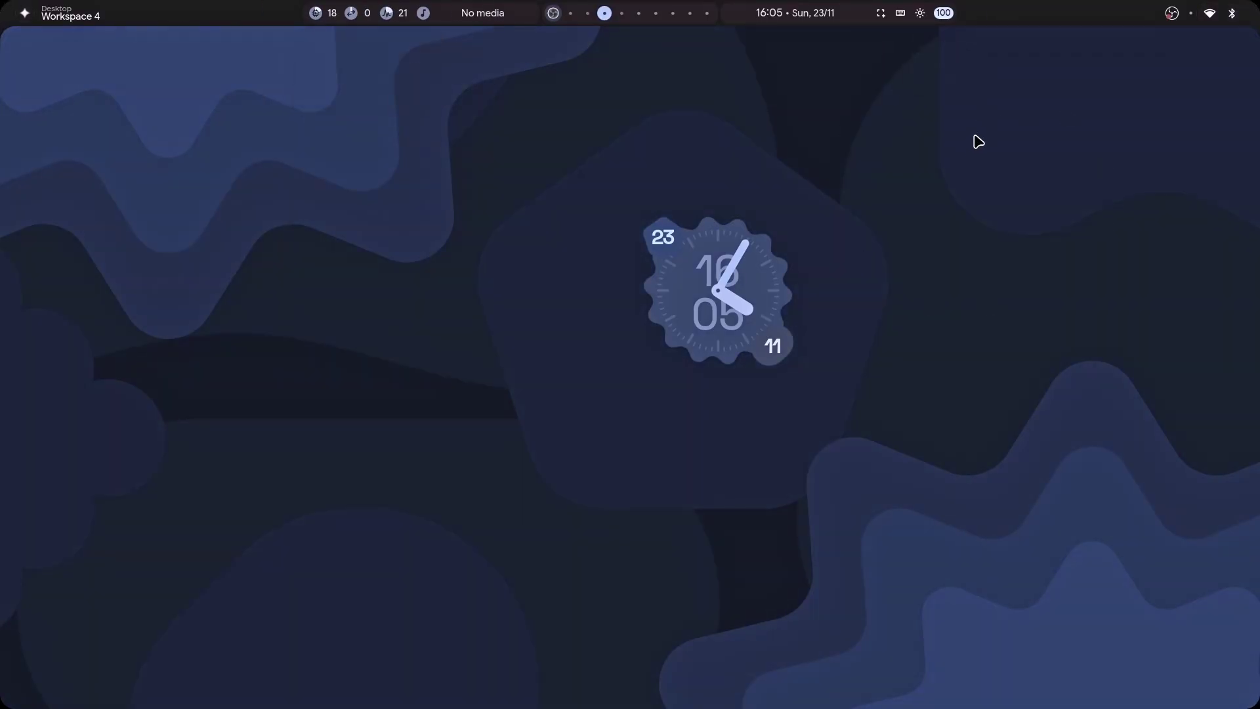
Toggle the keybinds cheatsheet with Super+/: show it, hide it, then show it again.
key(super+slash)
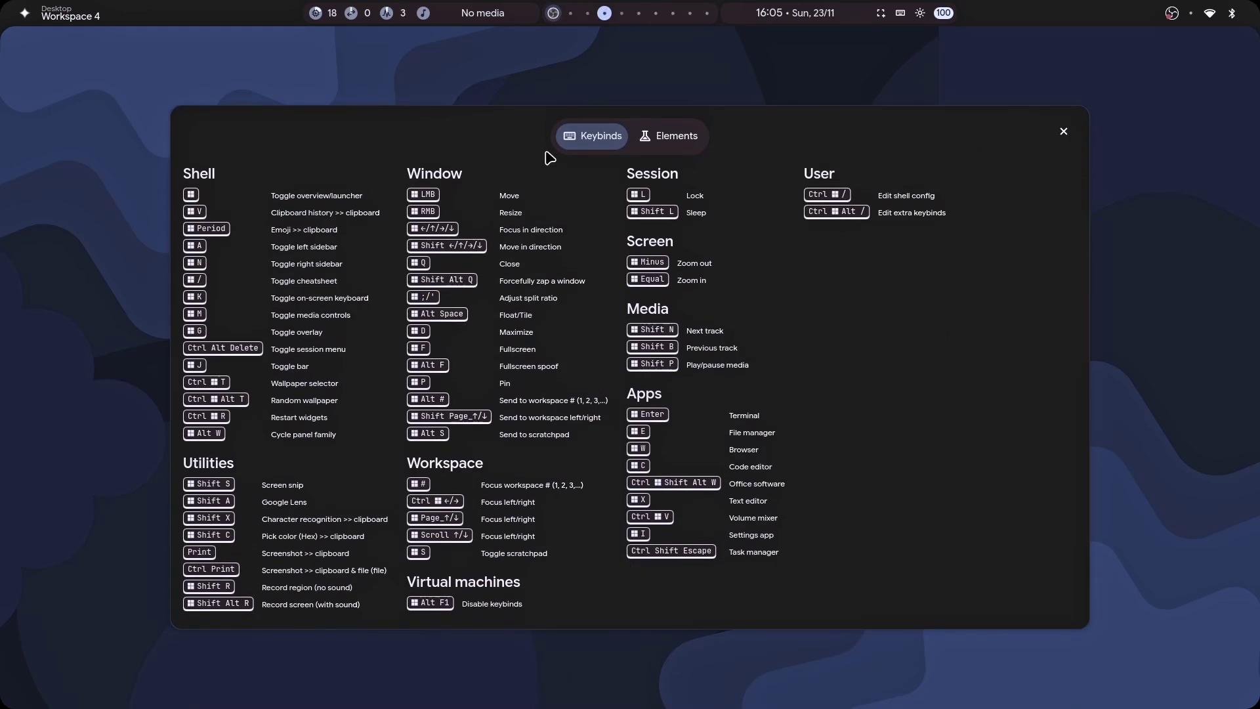
key(super+slash)
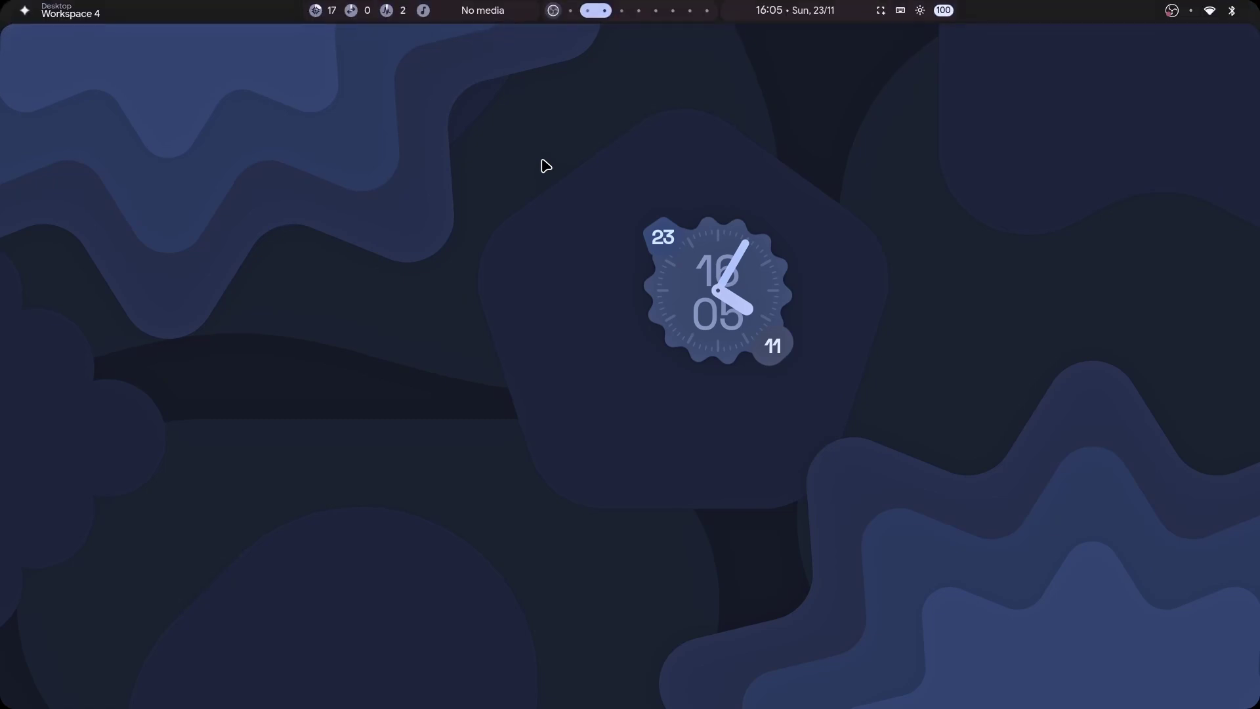
key(super+slash)
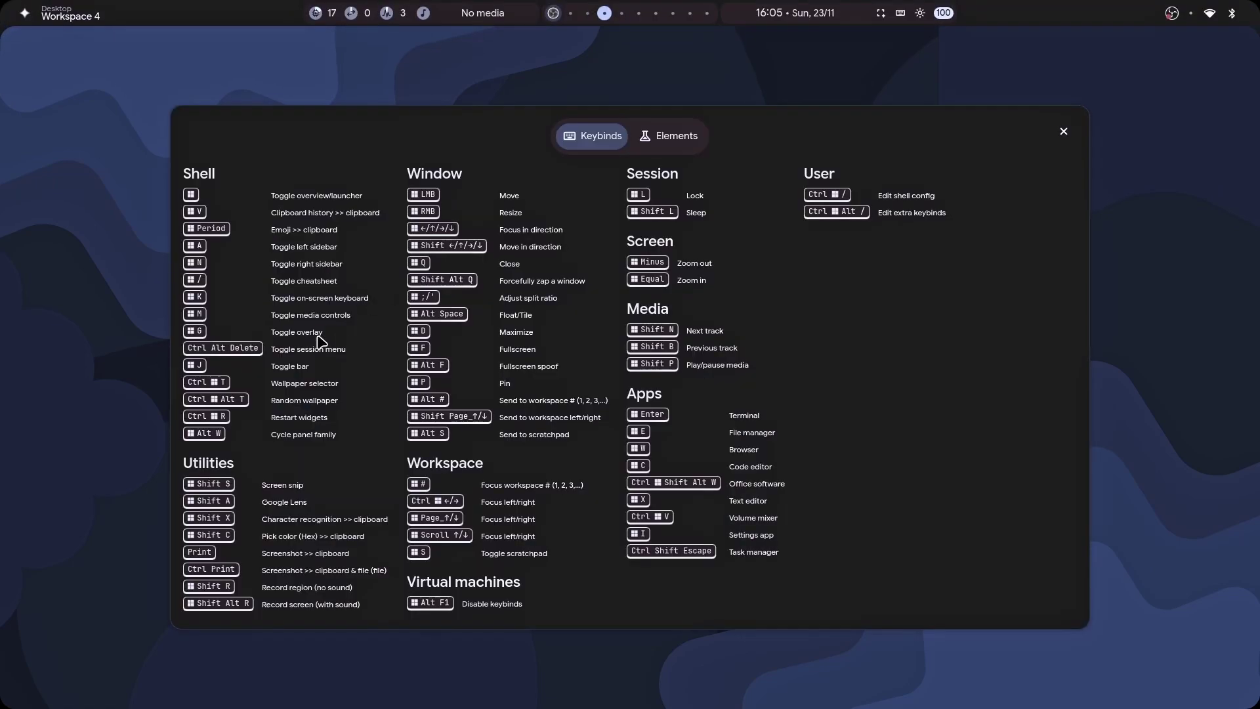
Close the cheatsheet, snip a region screenshot around the clock widget, then reopen and close the cheatsheet.
click(1064, 131)
key(super+shift+s)
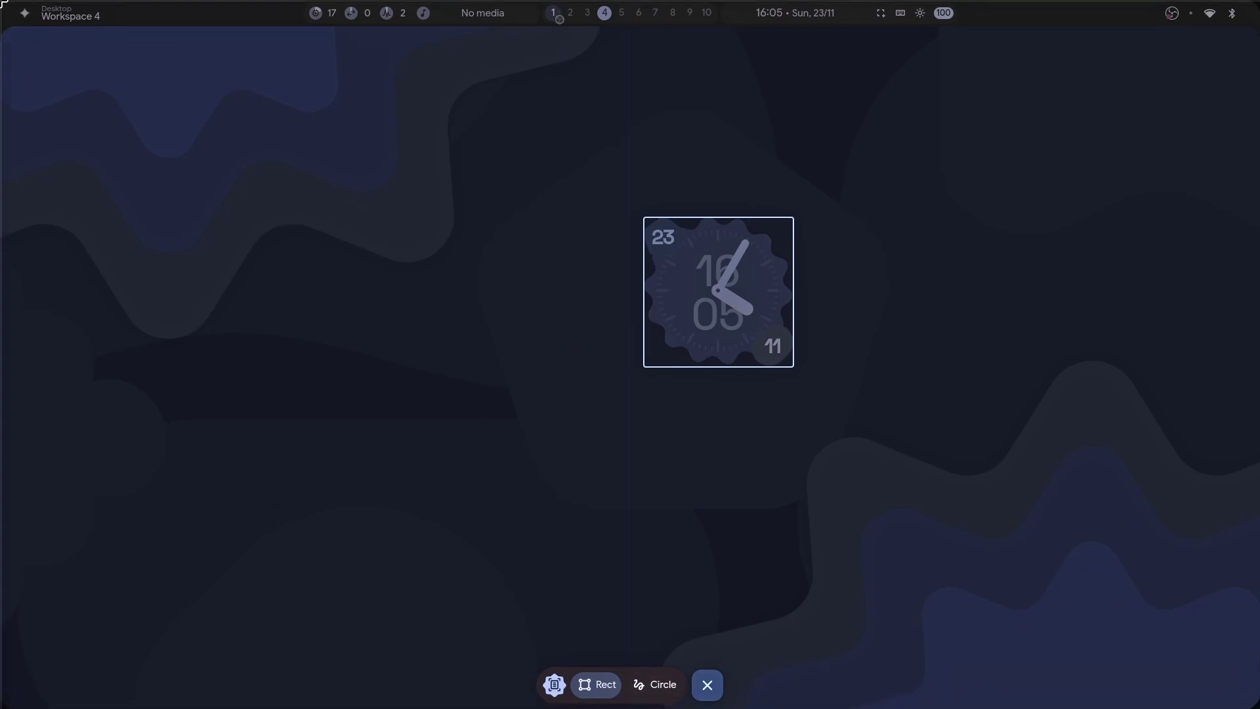
drag(0, 0, 751, 321)
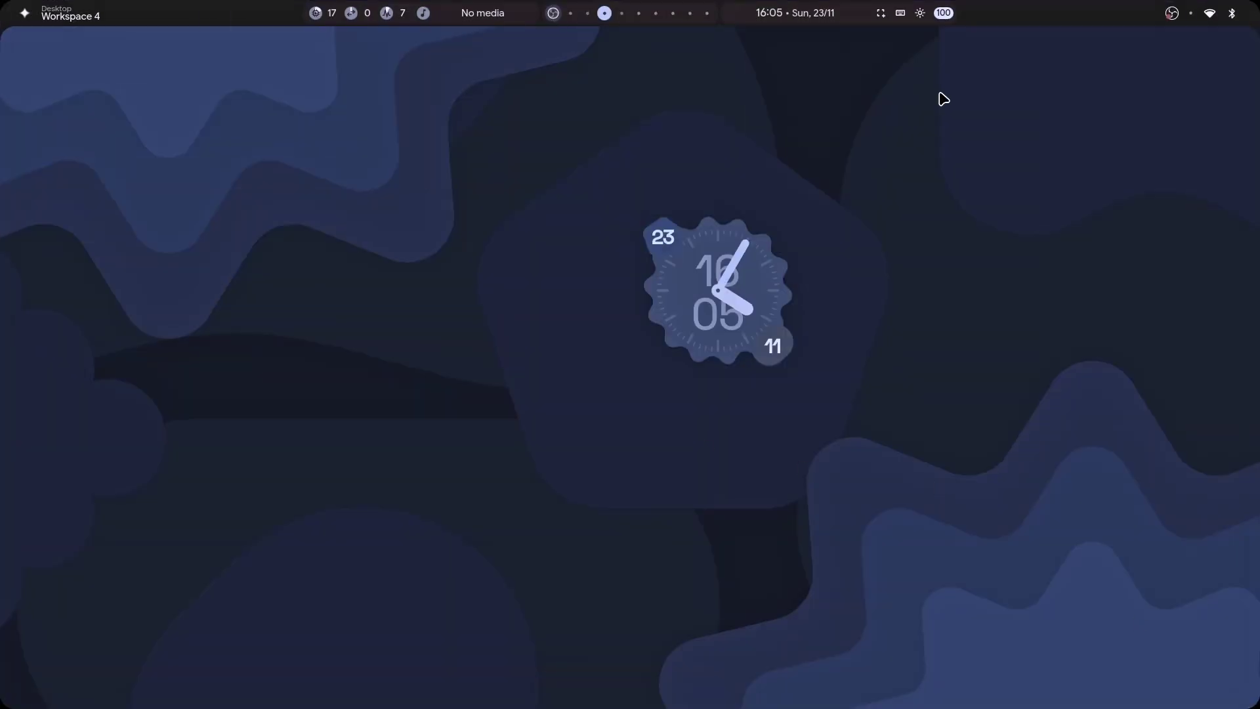
key(super+slash)
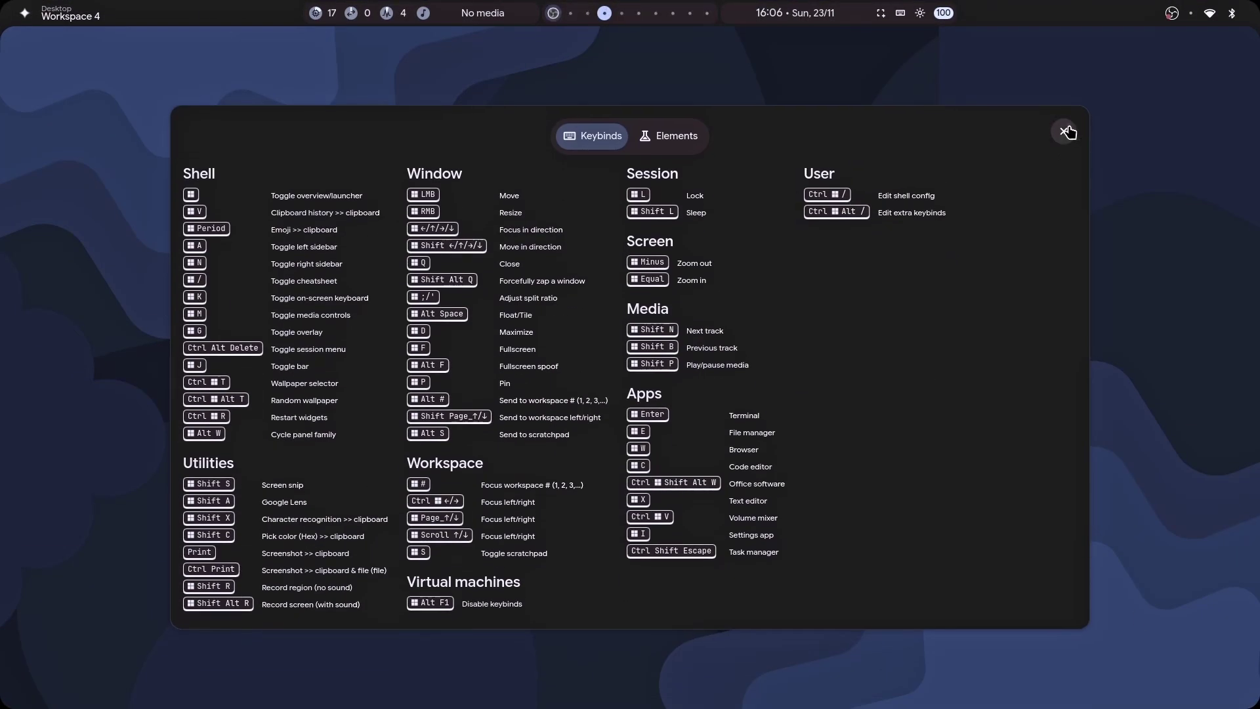
click(1064, 131)
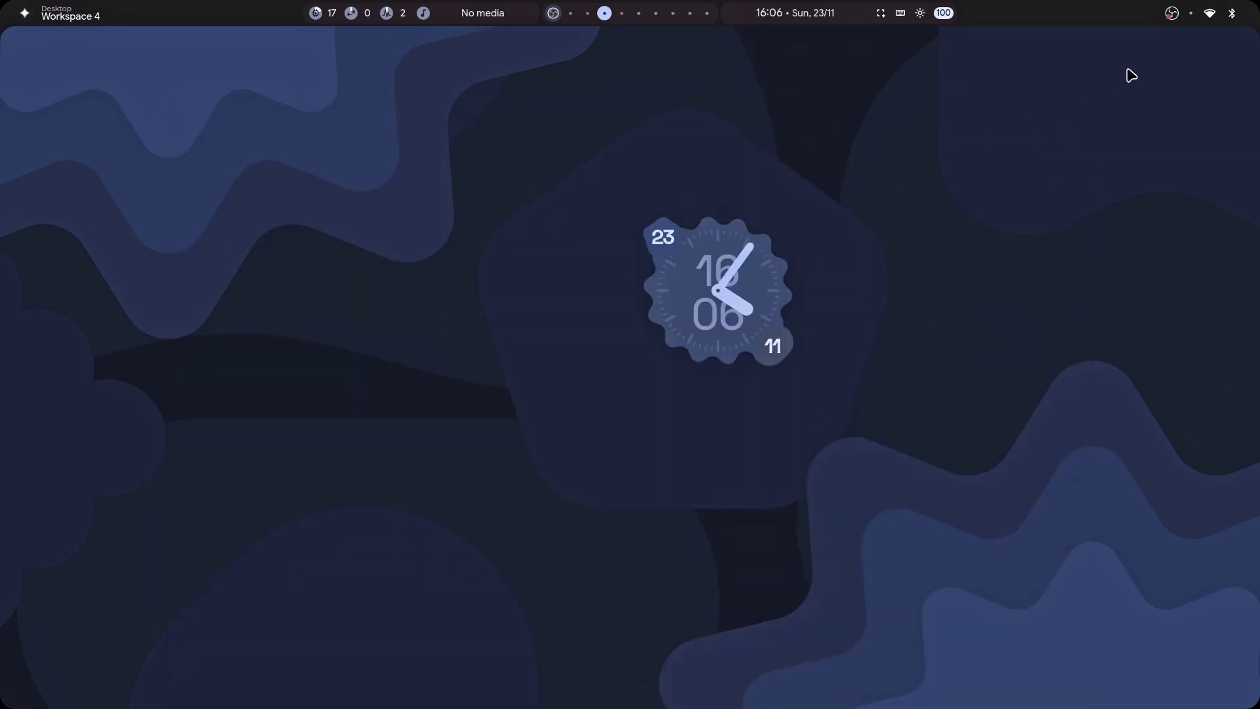
Open a kitty terminal and try removing vlc with sudo pacman -R vlc.
key(super+Return)
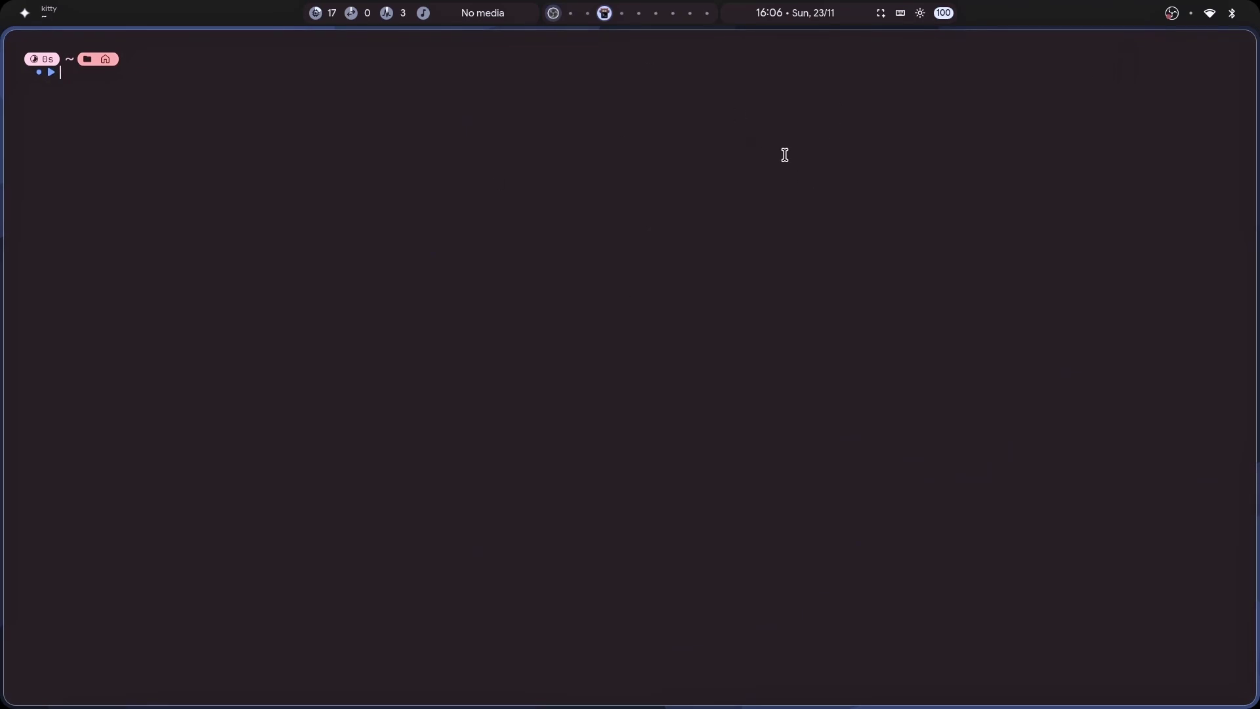
text(sudo pacman -R vlc)
key(Return)
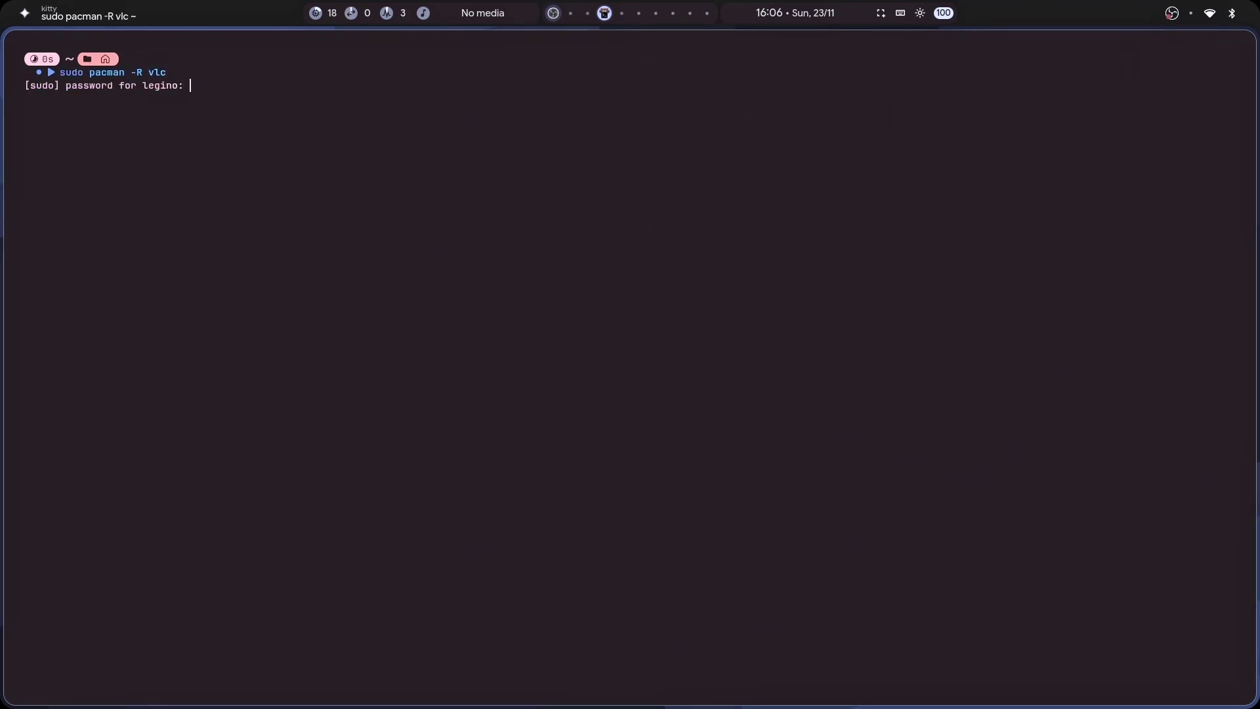
key(Return)
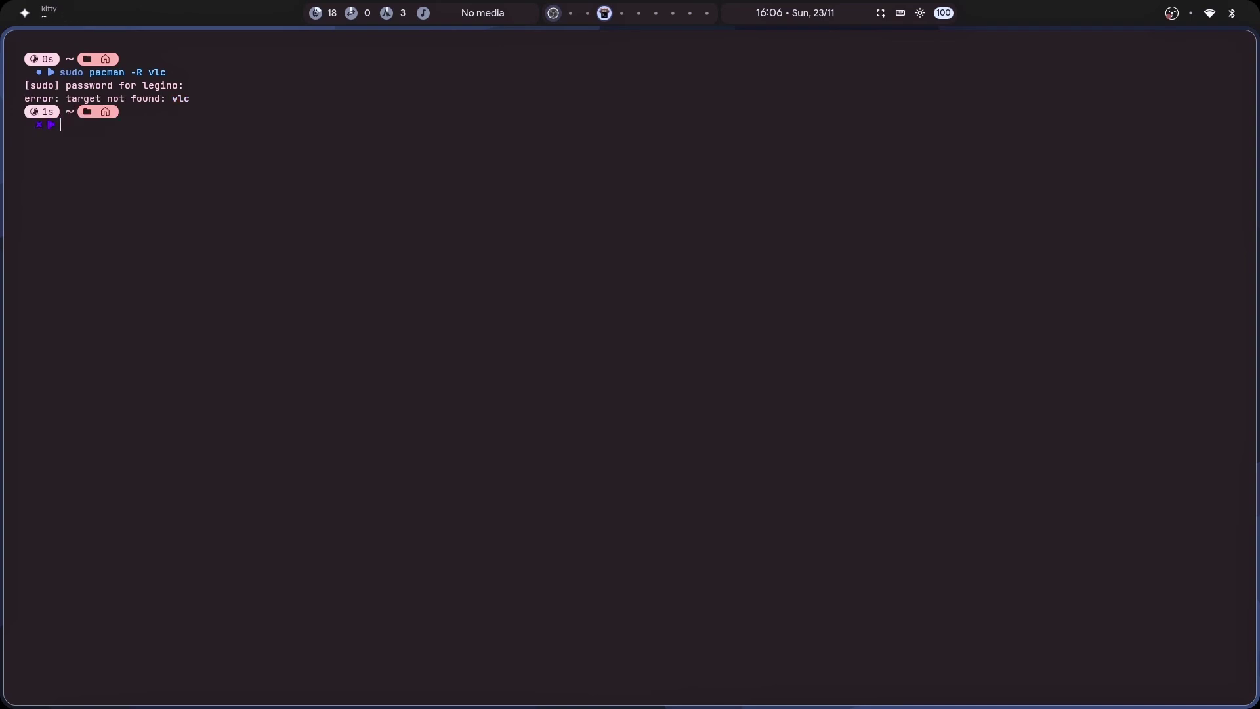
Clear the terminal and return to the home directory with cd.
key(Up)
key(ctrl+l)
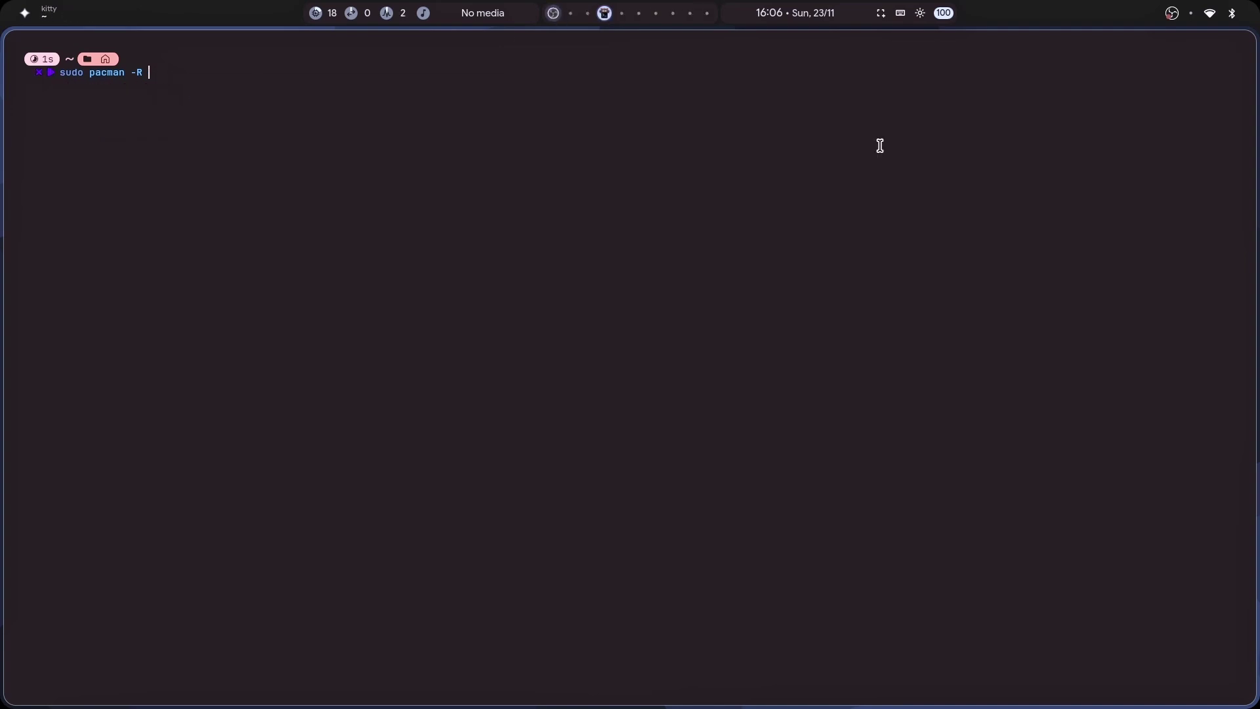
key(ctrl+u)
text(cd)
key(Return)
key(ctrl+l)
Run neofetch to display system info, after a misspelled neofet attempt.
text(neofet)
key(Return)
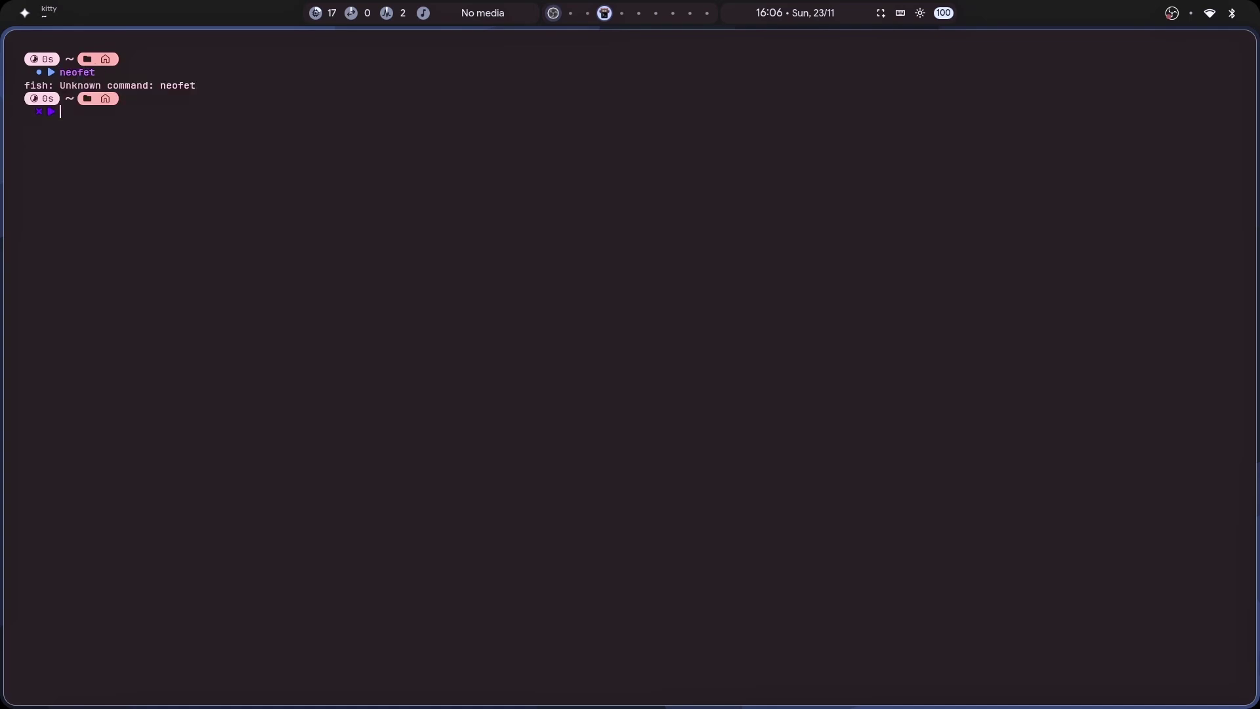
text(neofetch)
key(Return)
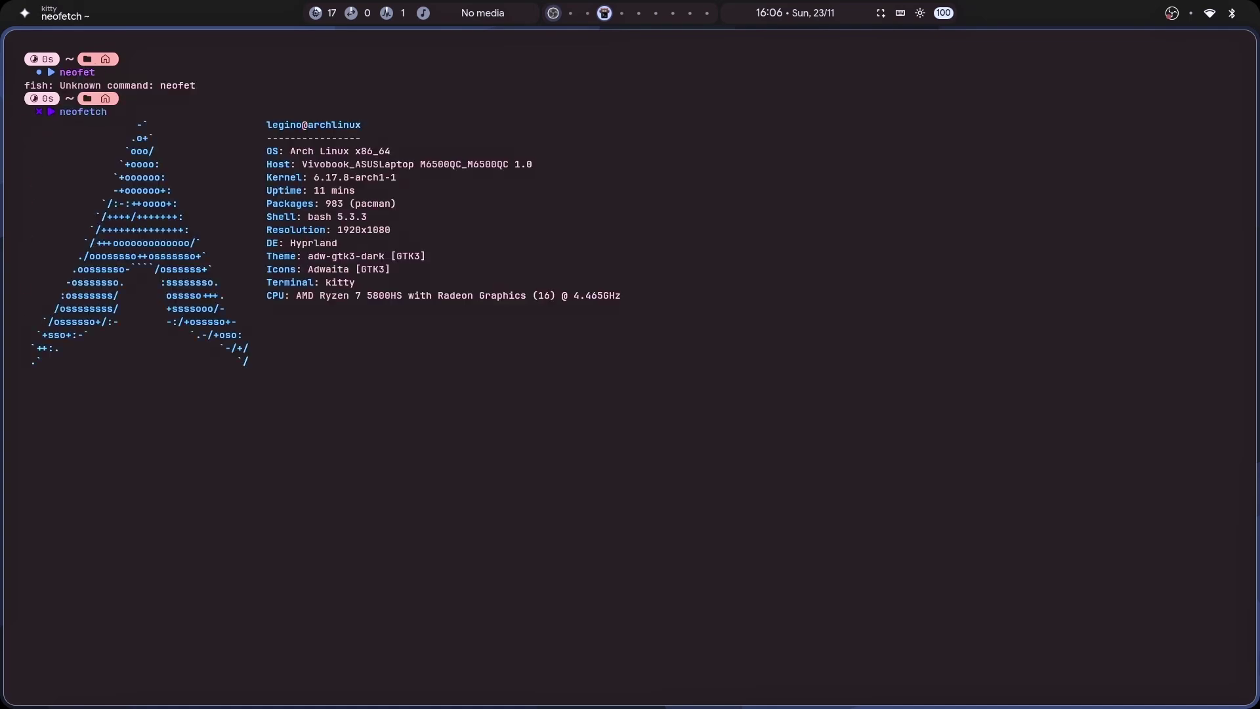
key(ctrl+l)
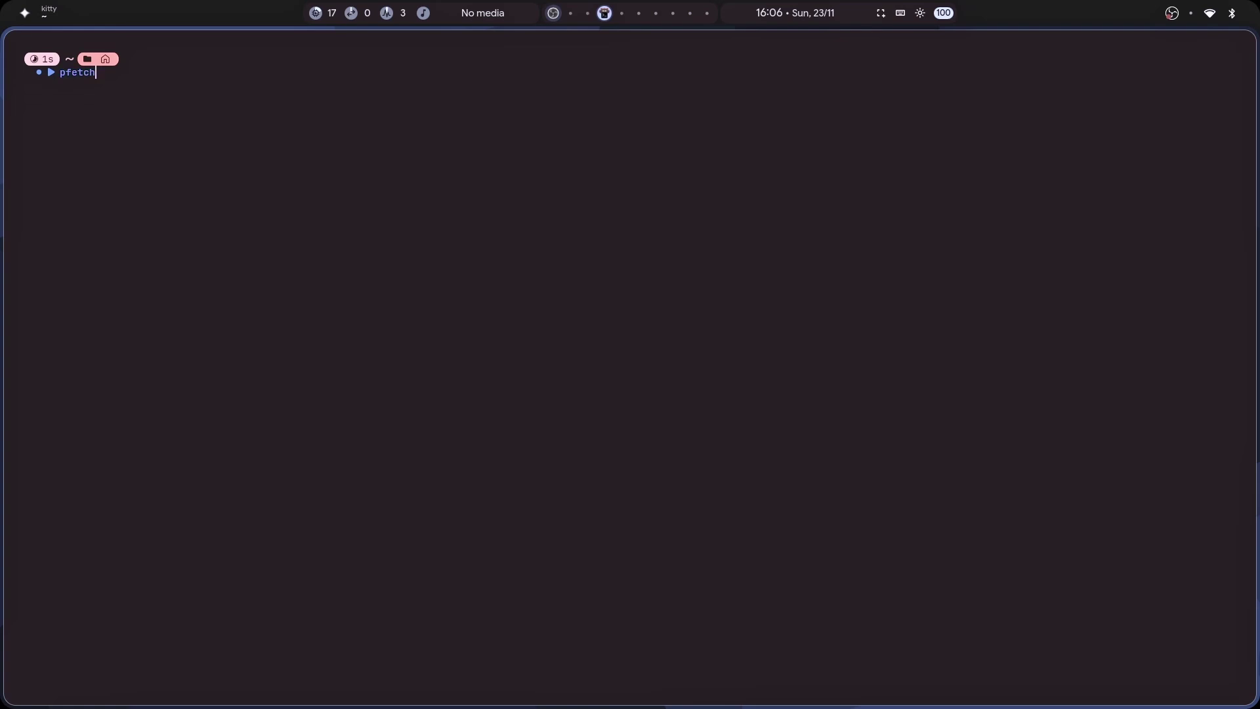
Run pfetch, then start refreshing the package databases with sudo pacman -Syy.
text(pfetch)
key(Return)
key(ctrl+l)
text(sudo pacman -SYY)
key(Return)
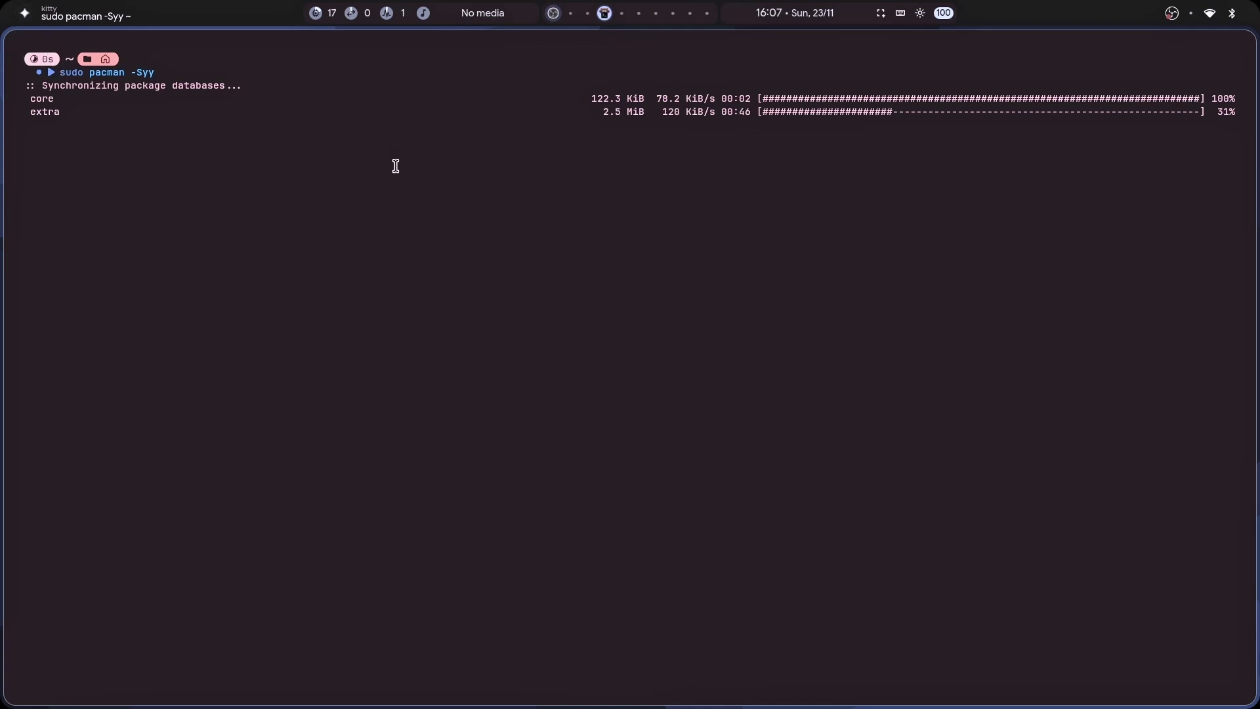
Switch to Workspace 3 and open the Intelligence AI sidebar.
key(super+3)
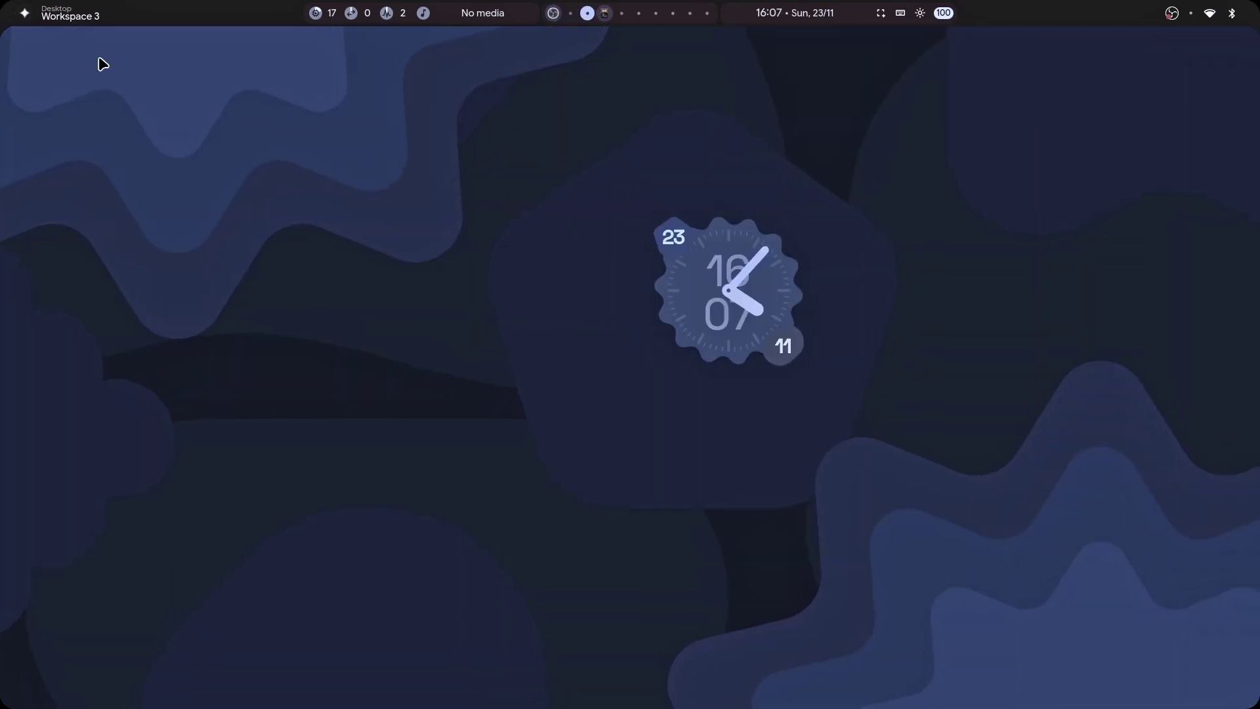
click(27, 13)
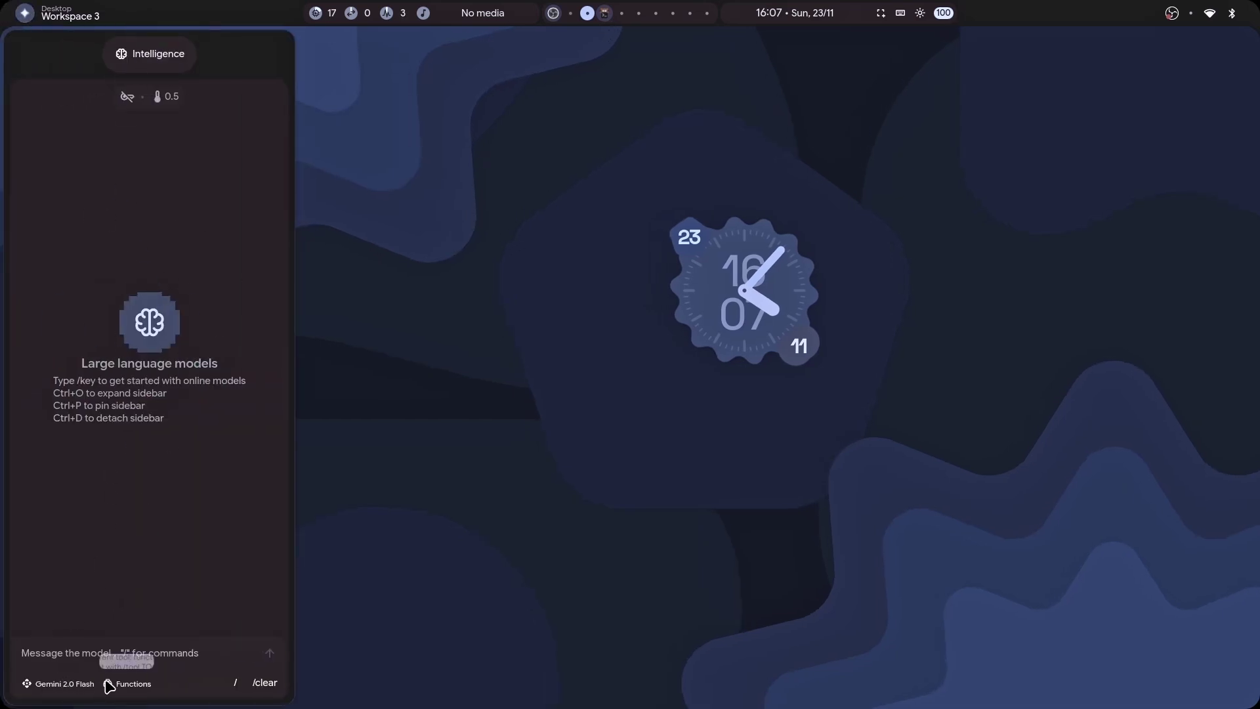
text(/)
key(BackSpace)
List the available AI models with the /model command, then close the sidebar.
mouse_move(131, 102)
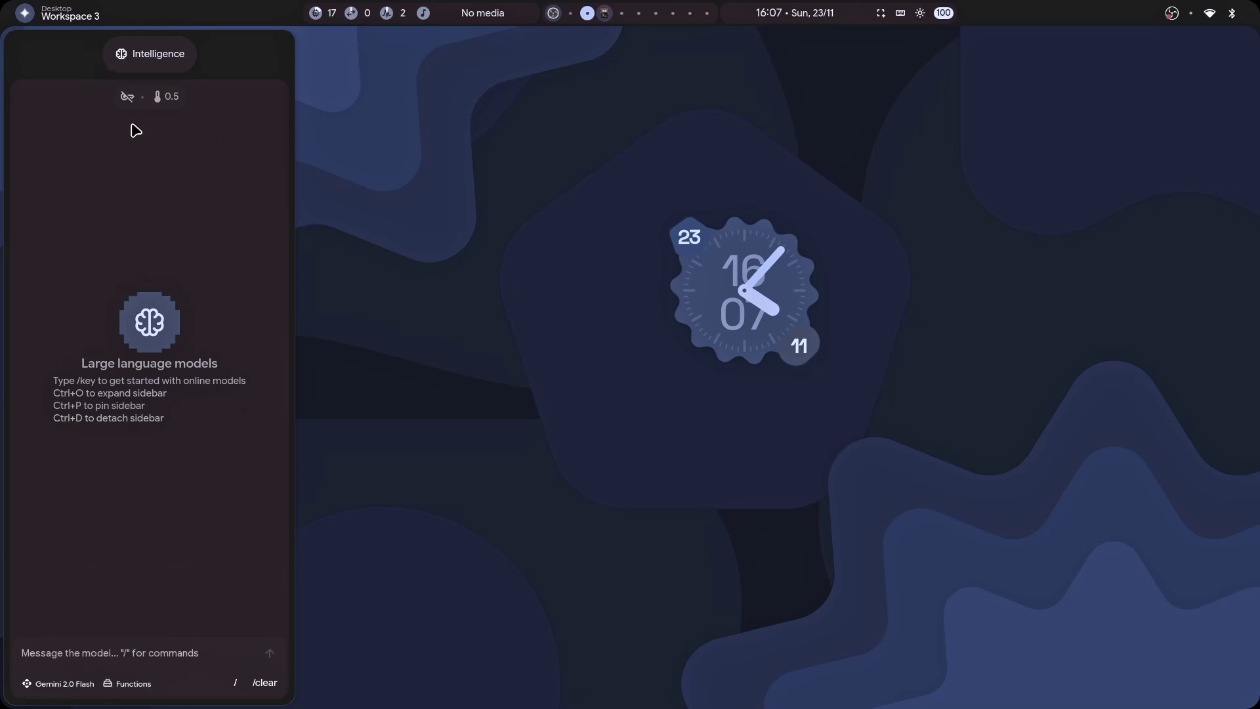
text(/)
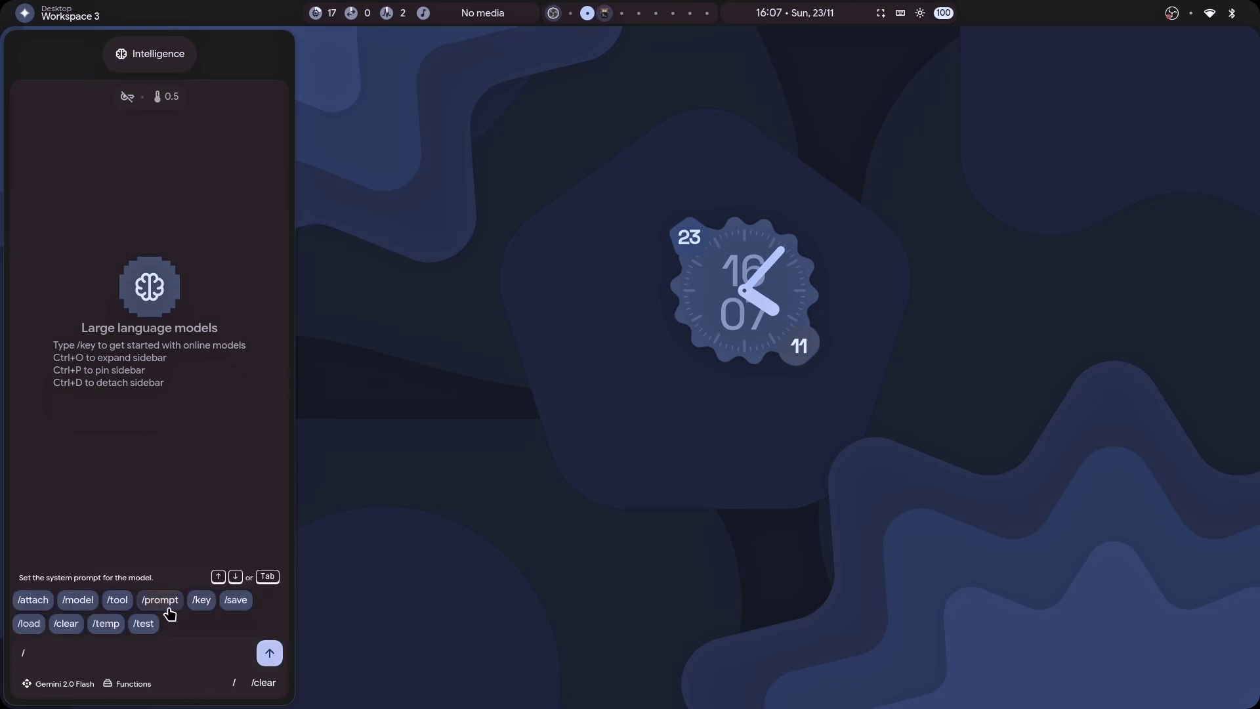
click(79, 600)
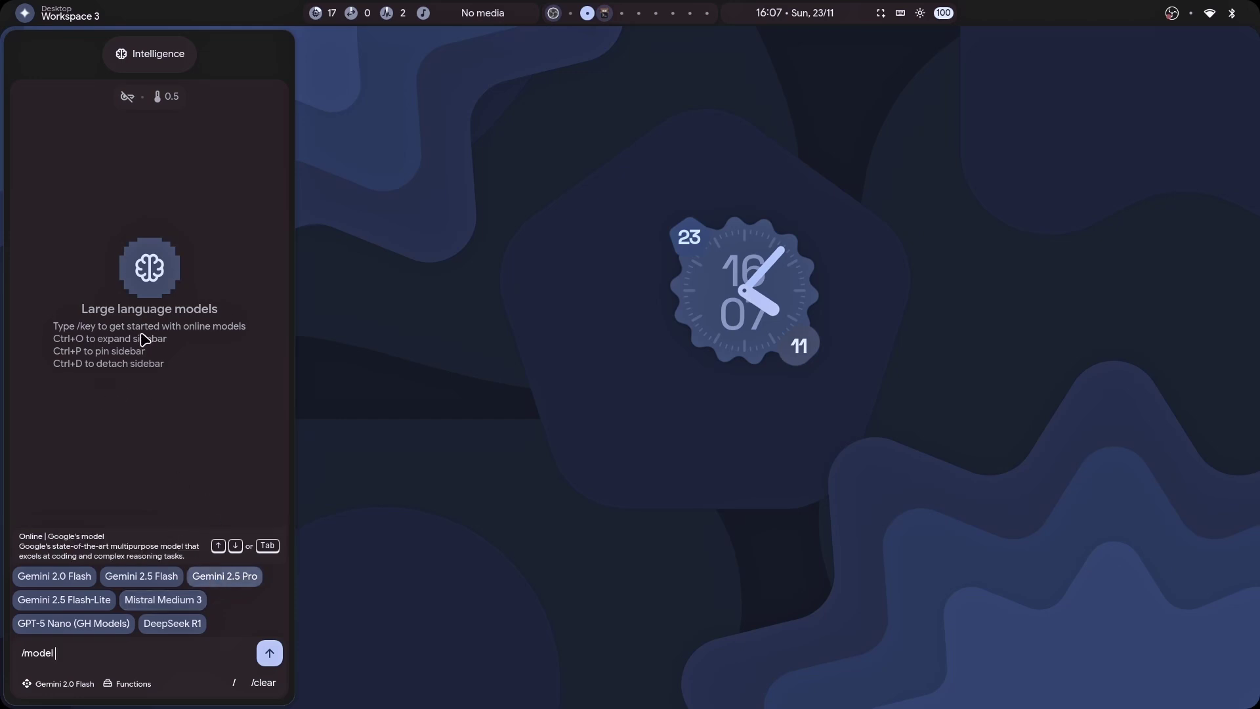
click(22, 14)
Open the quick toggles sidebar with Super+N, reload Hyprland and Quickshell, and reopen the sidebar.
mouse_move(378, 18)
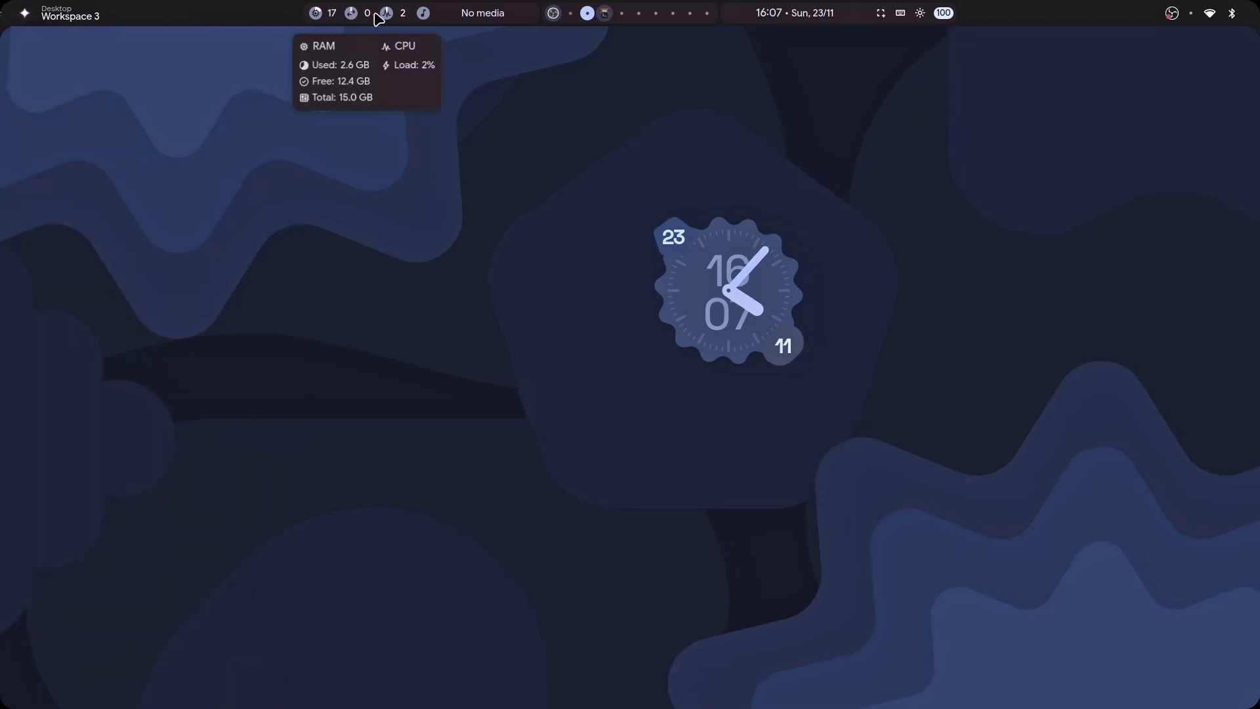
key(super+n)
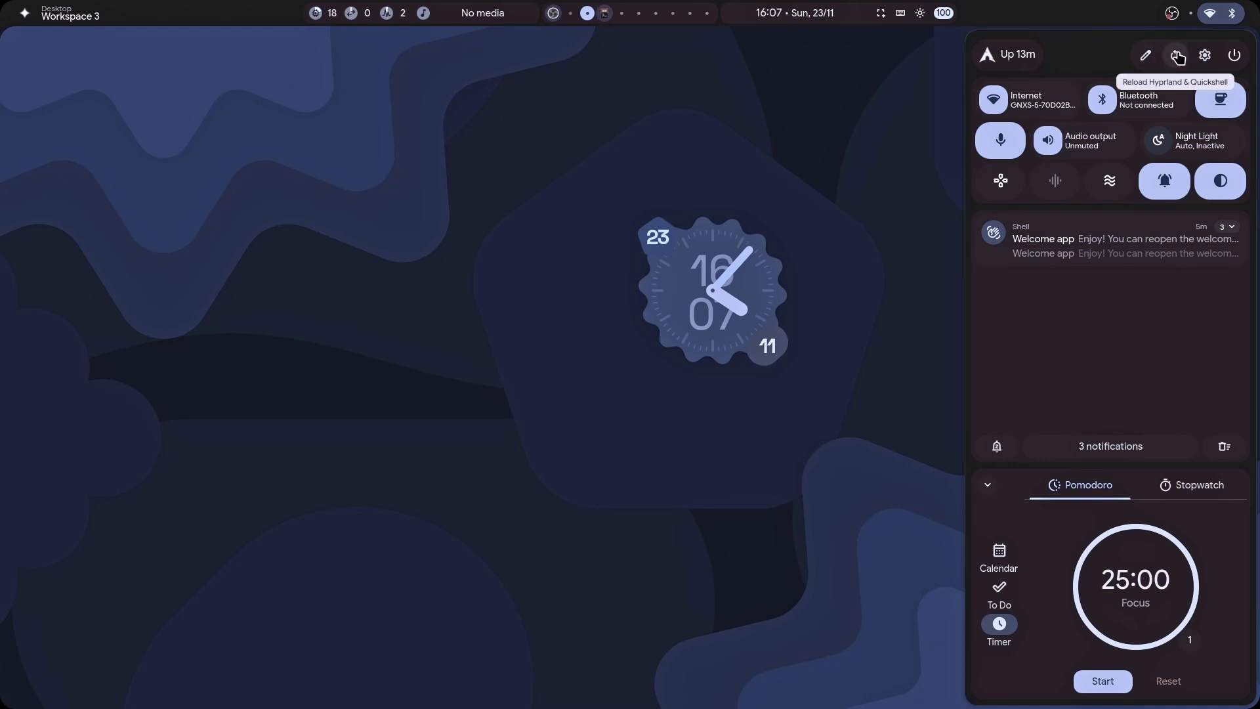
click(1177, 56)
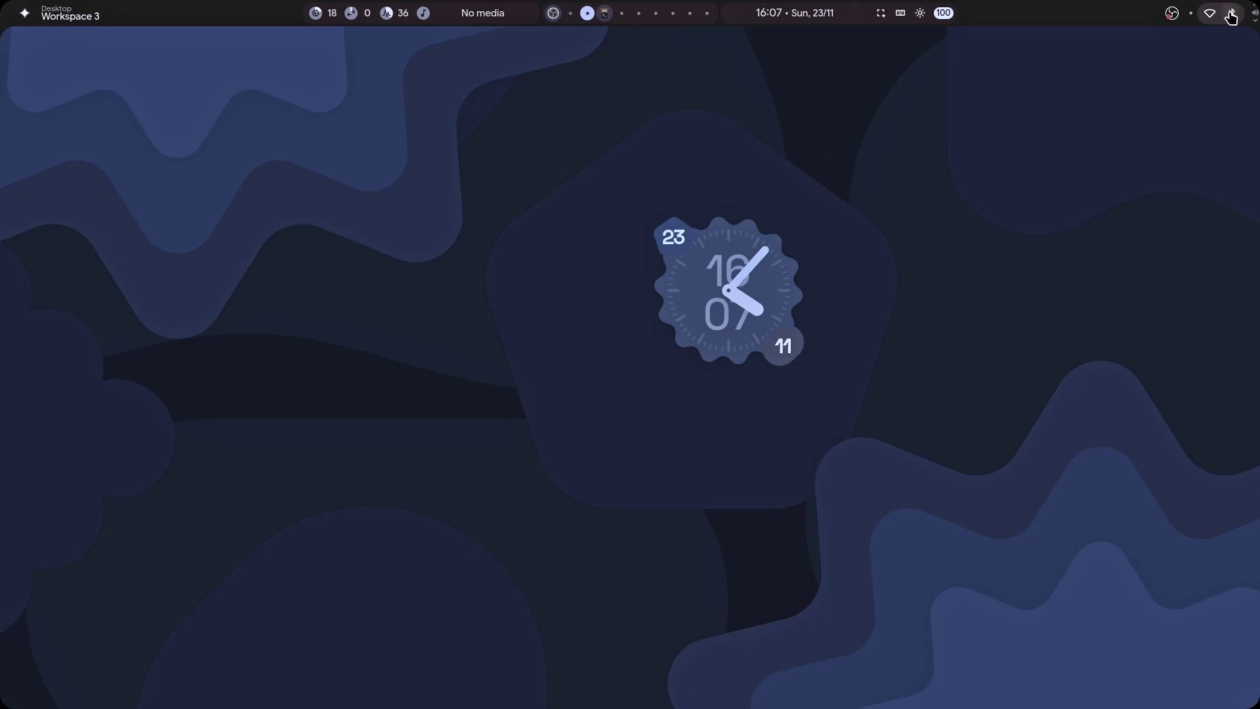
click(1231, 17)
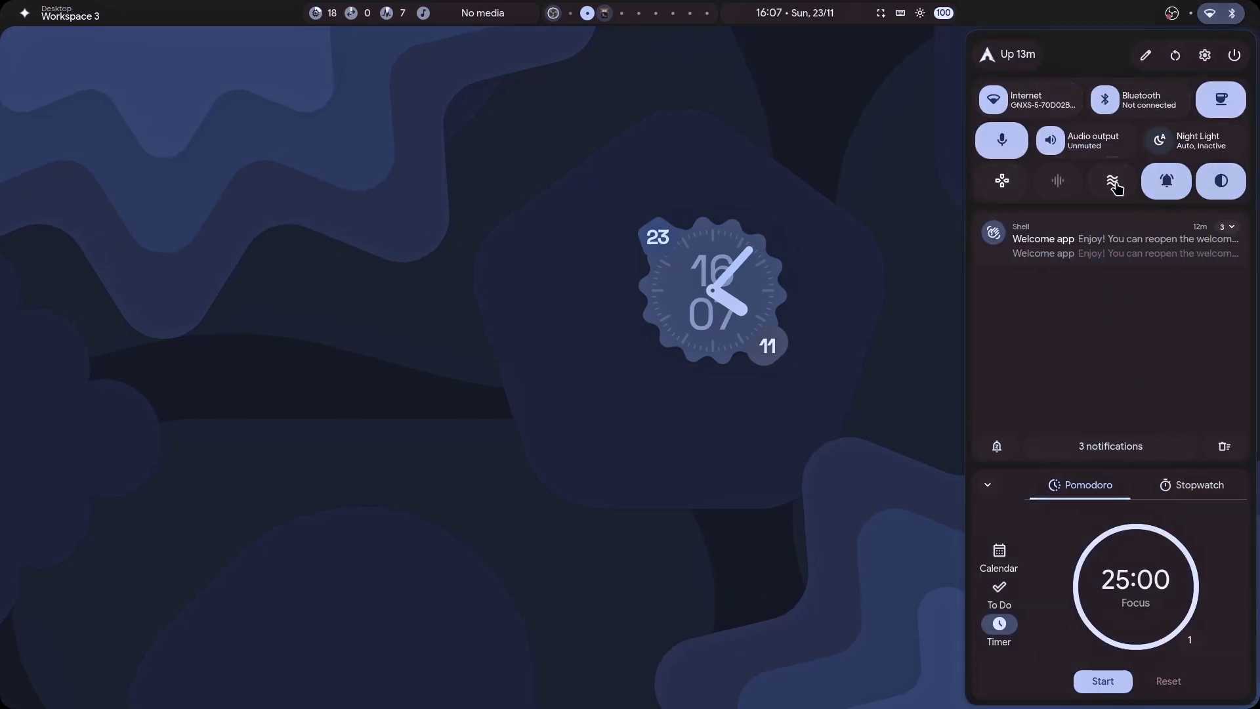
Browse the Bluetooth devices list, then the Wi-Fi networks list, expanding a secured network.
right_click(1185, 109)
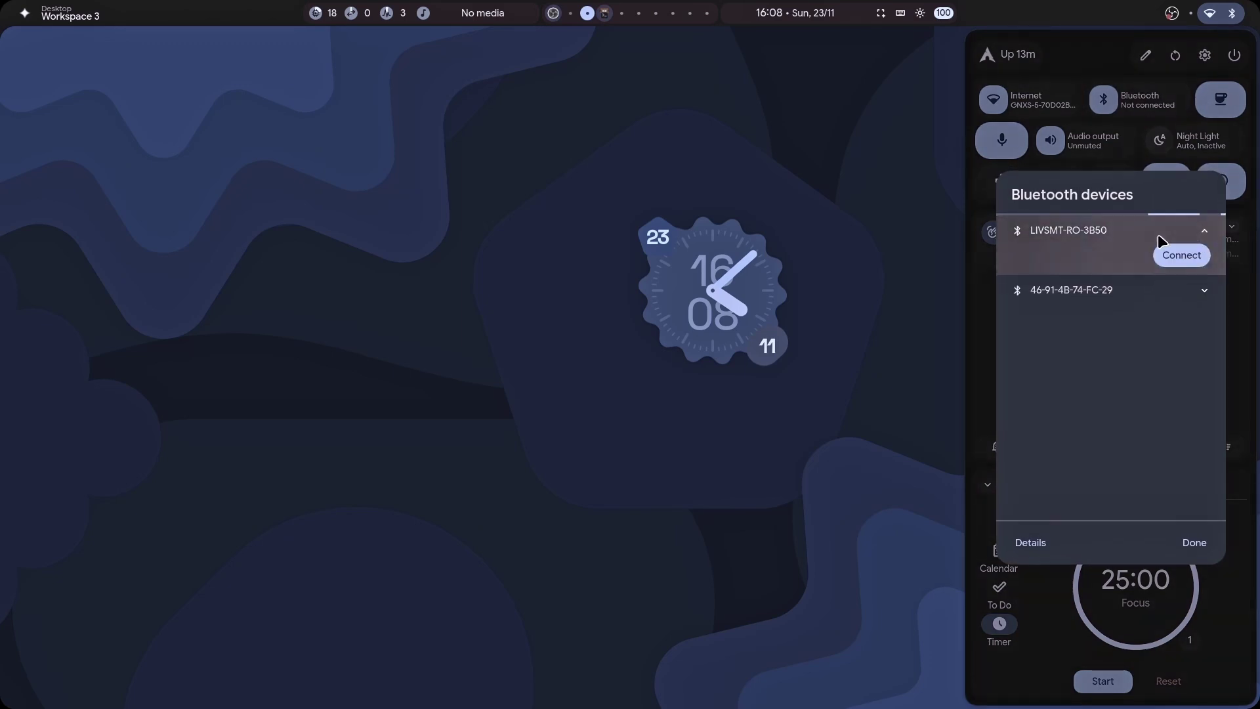
click(1135, 131)
right_click(1134, 131)
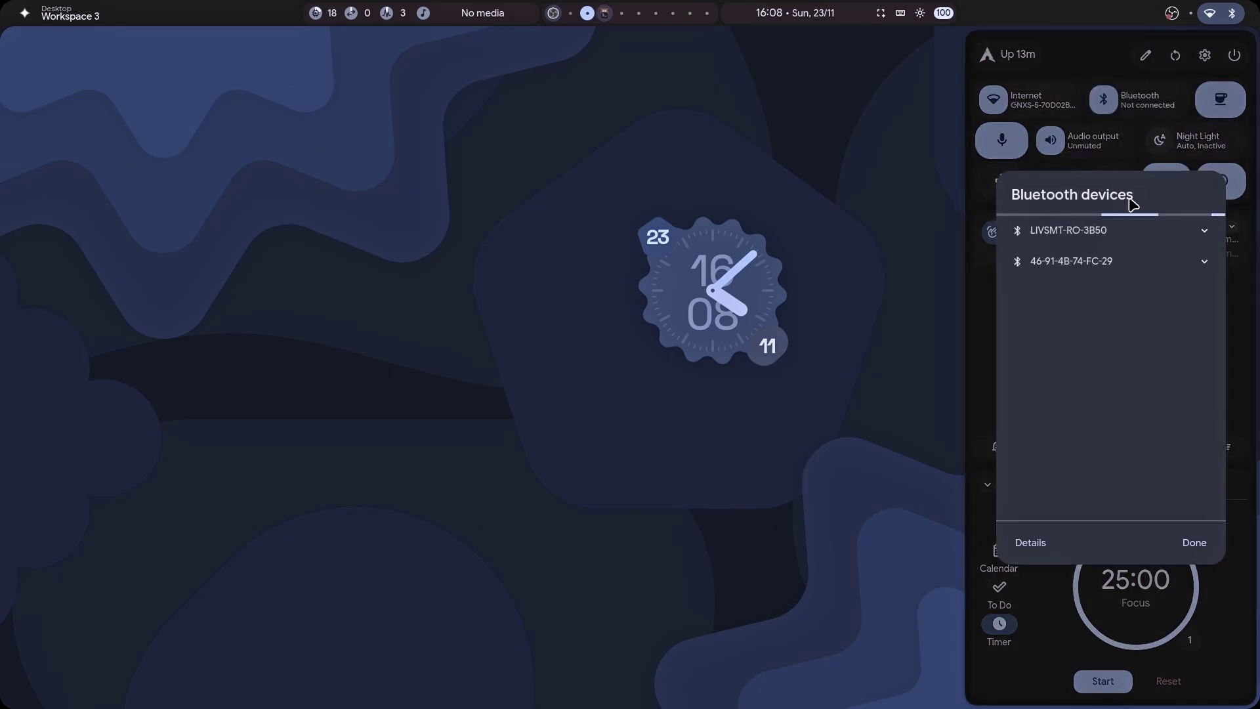
click(1024, 98)
right_click(1024, 99)
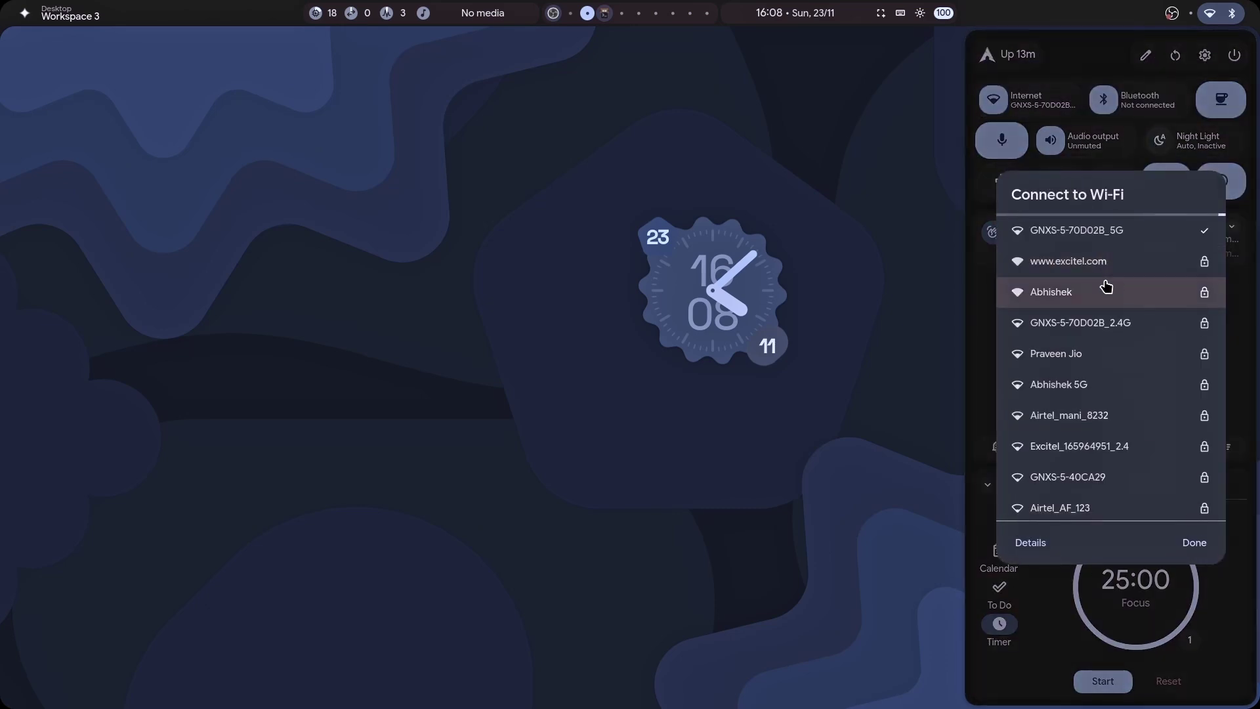
click(1107, 289)
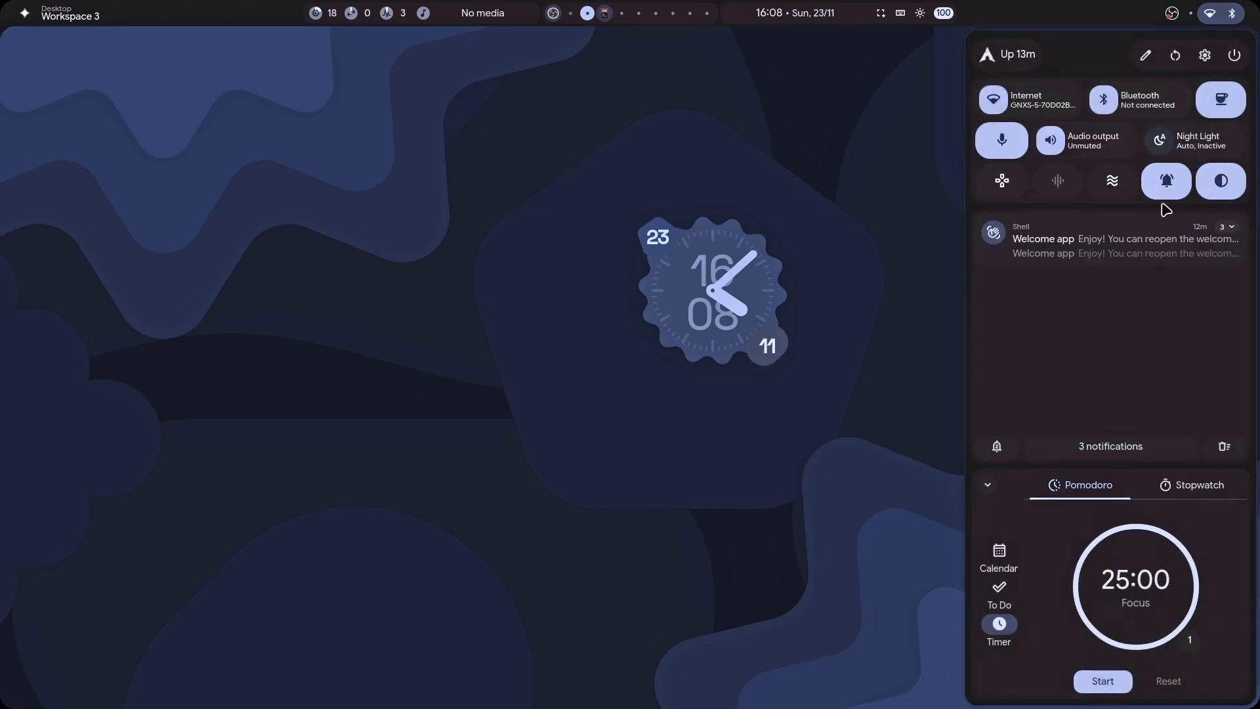
Expand the grouped Welcome app notifications and close the quick settings sidebar.
click(1155, 235)
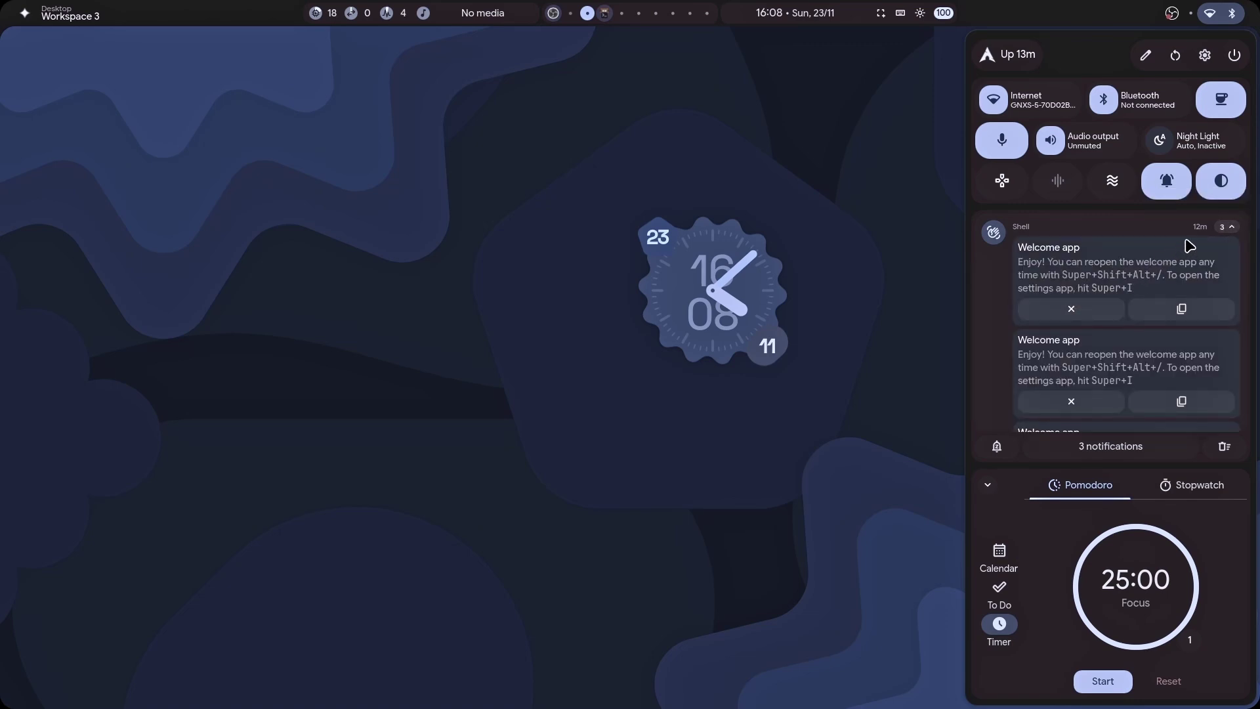
click(824, 237)
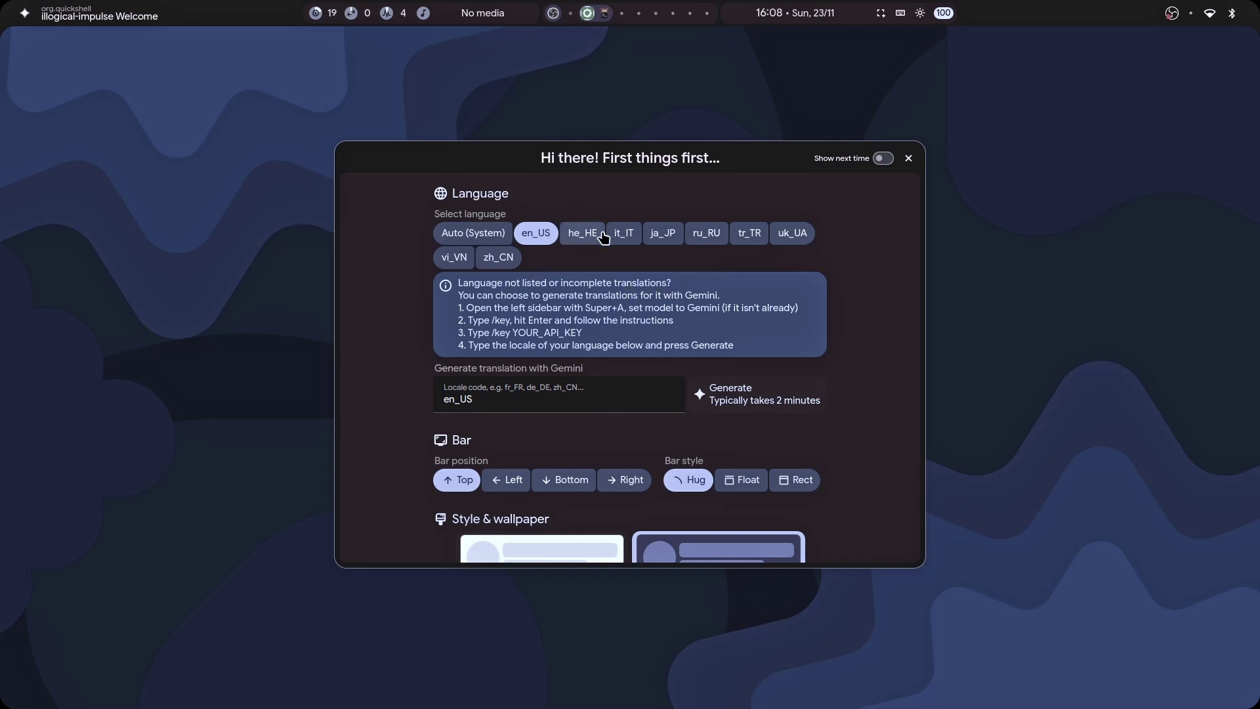
scroll(549, 281, down, 5)
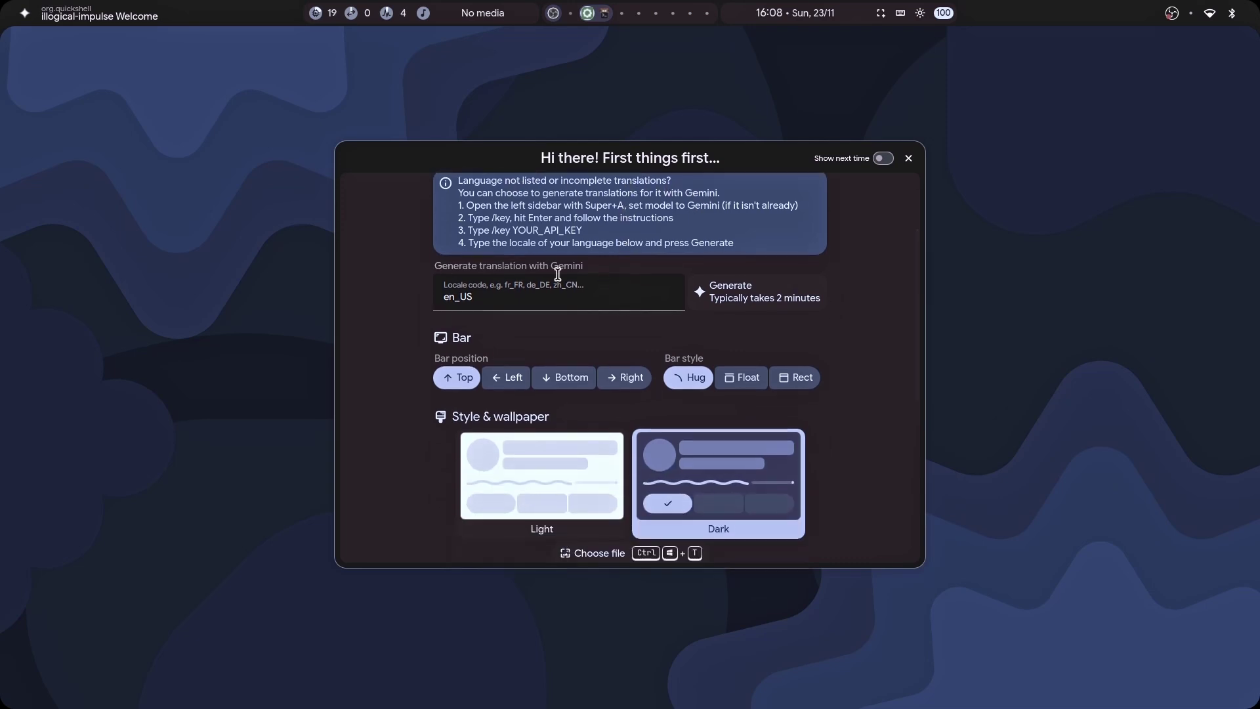
Try the bar position at Left, Bottom and Right, ending back at Top.
click(516, 259)
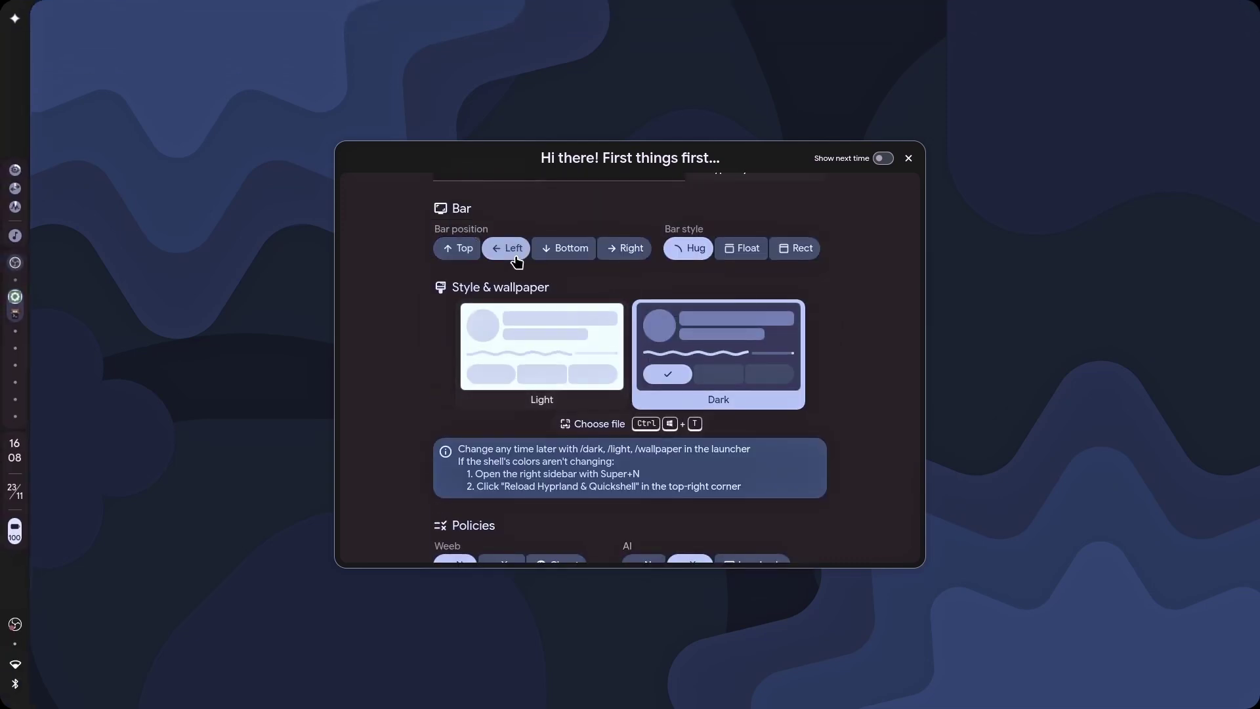
click(539, 256)
click(626, 249)
click(474, 252)
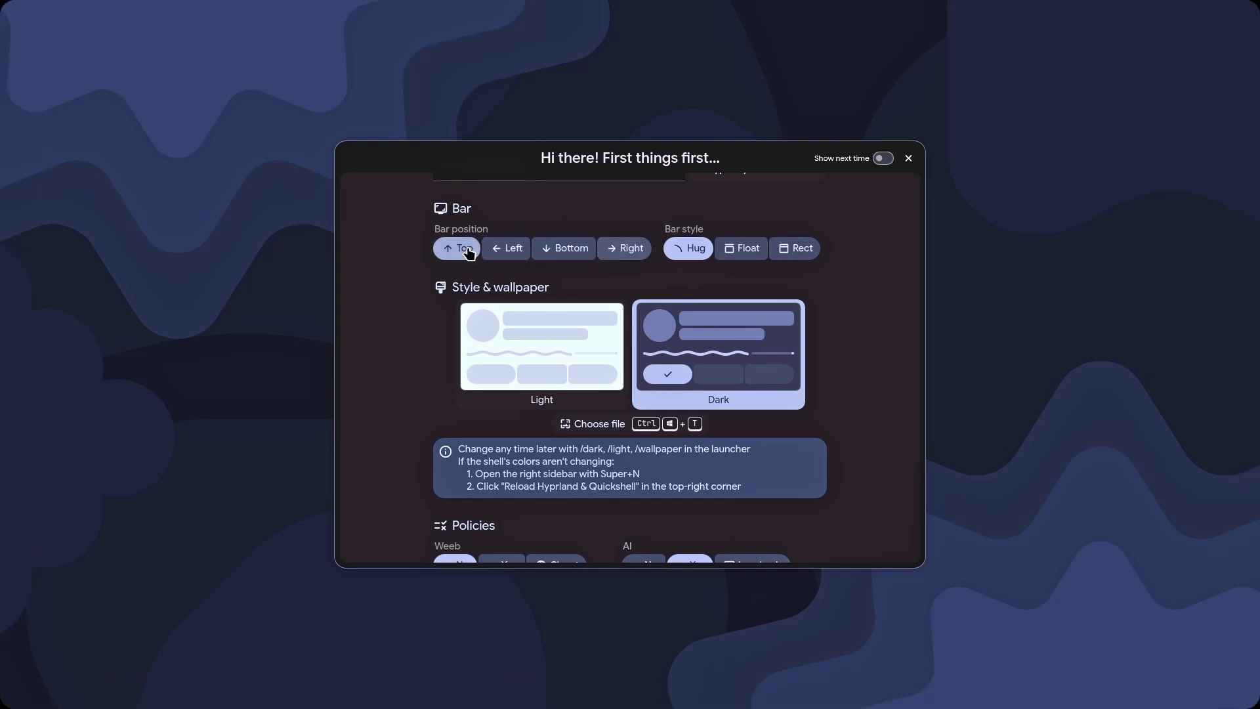
Cycle the bar style through Float, Rectangle and Hug, settling on Float.
click(747, 254)
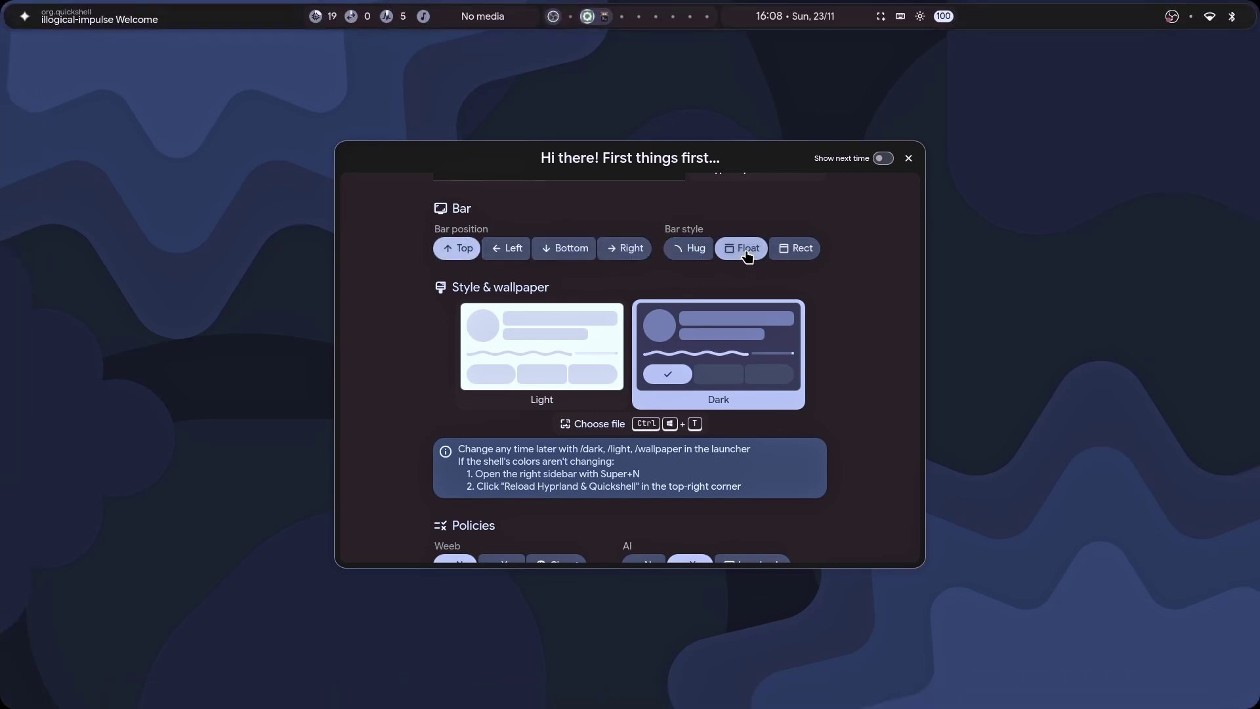
click(797, 254)
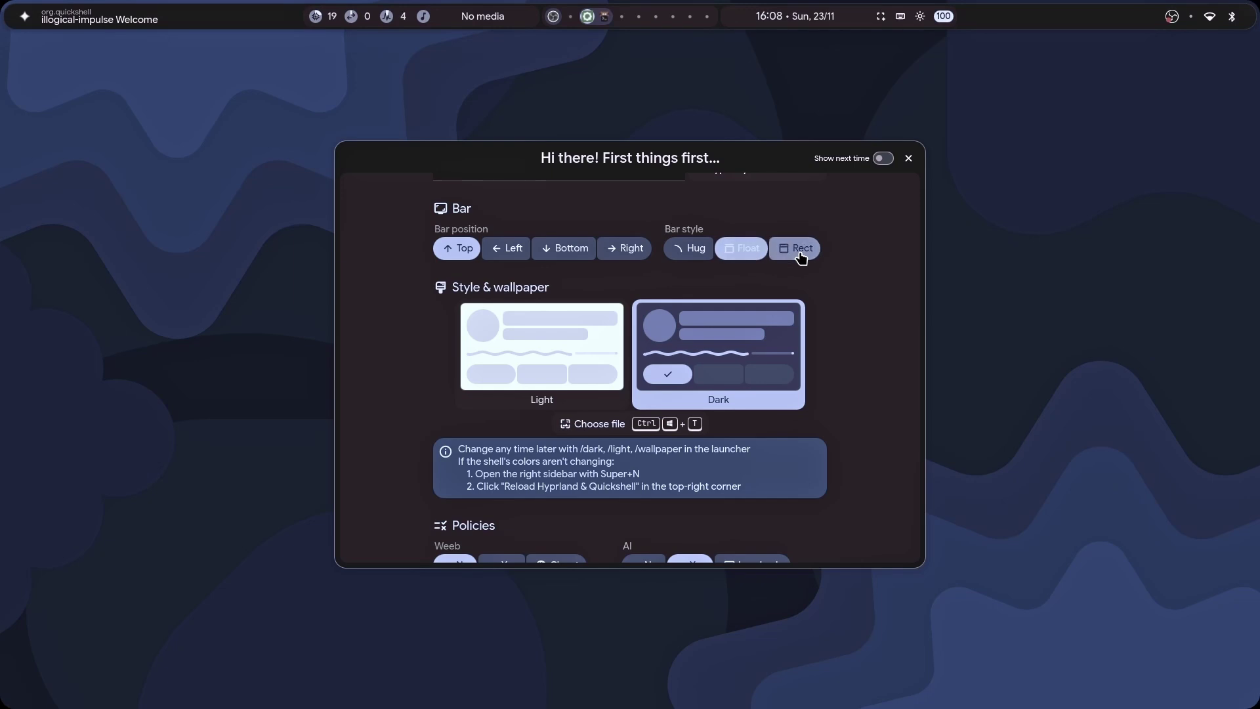
click(691, 255)
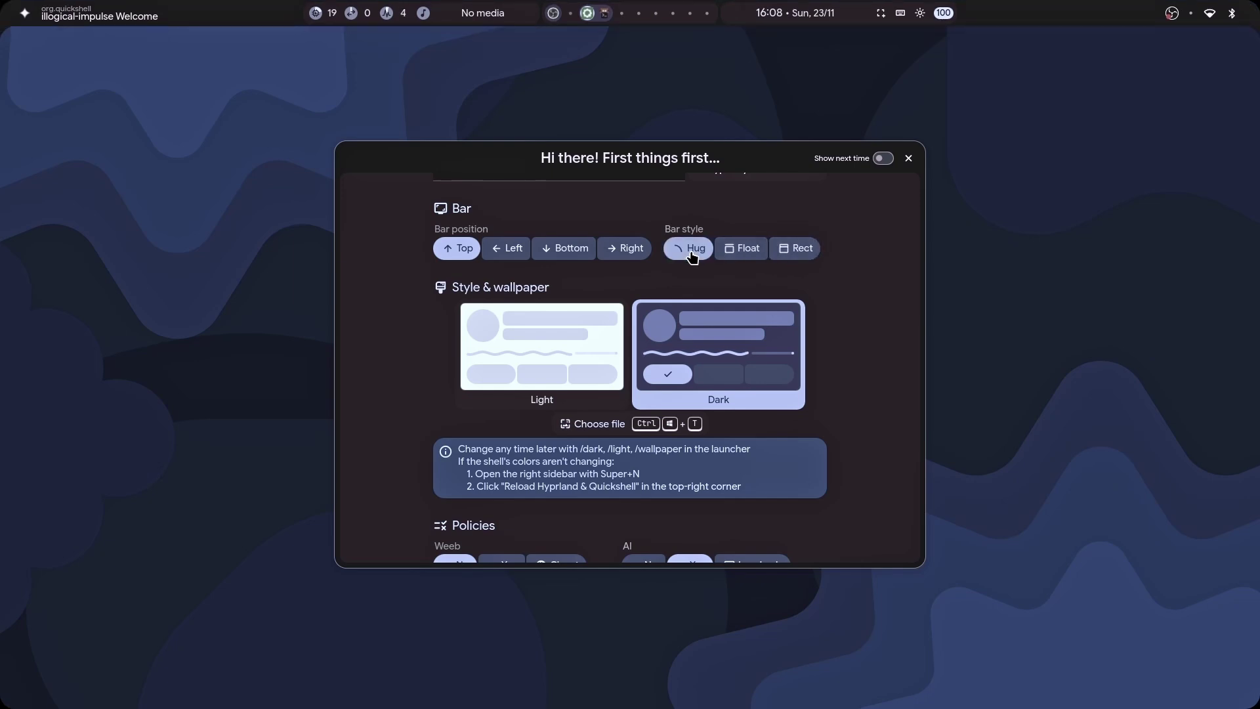
click(738, 256)
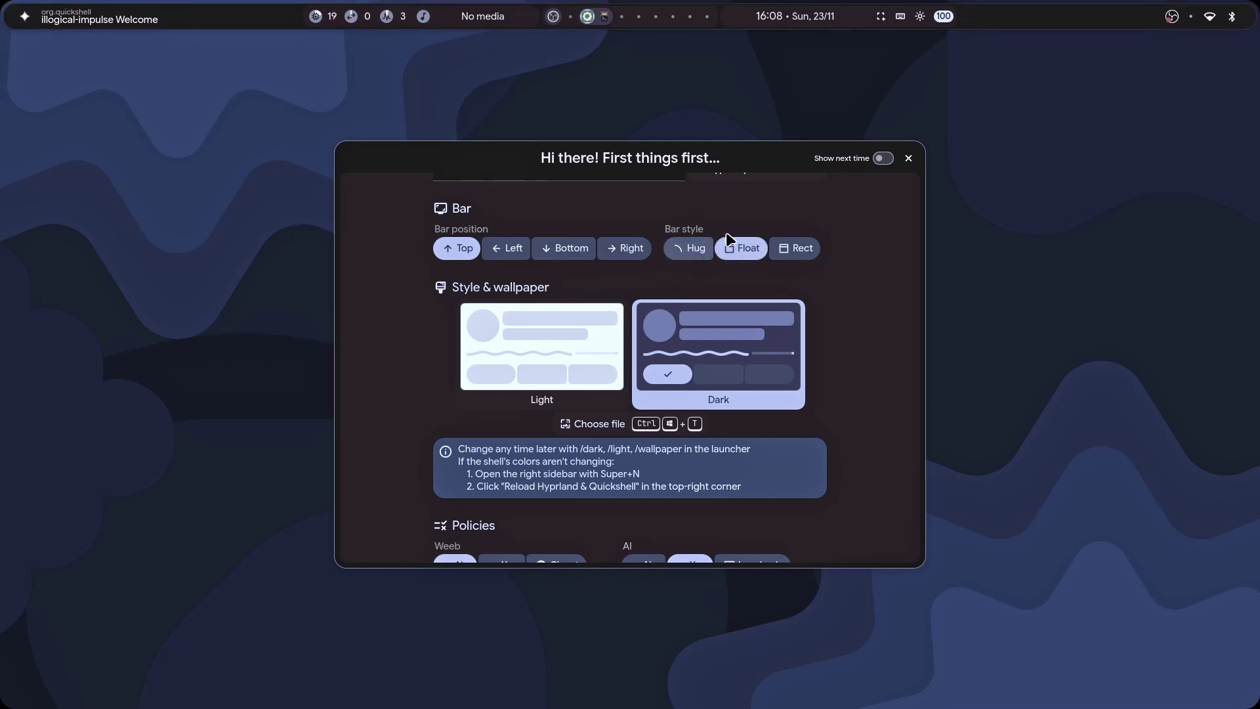
Toggle the quick settings sidebar several times, leaving it closed.
click(1225, 18)
click(1226, 19)
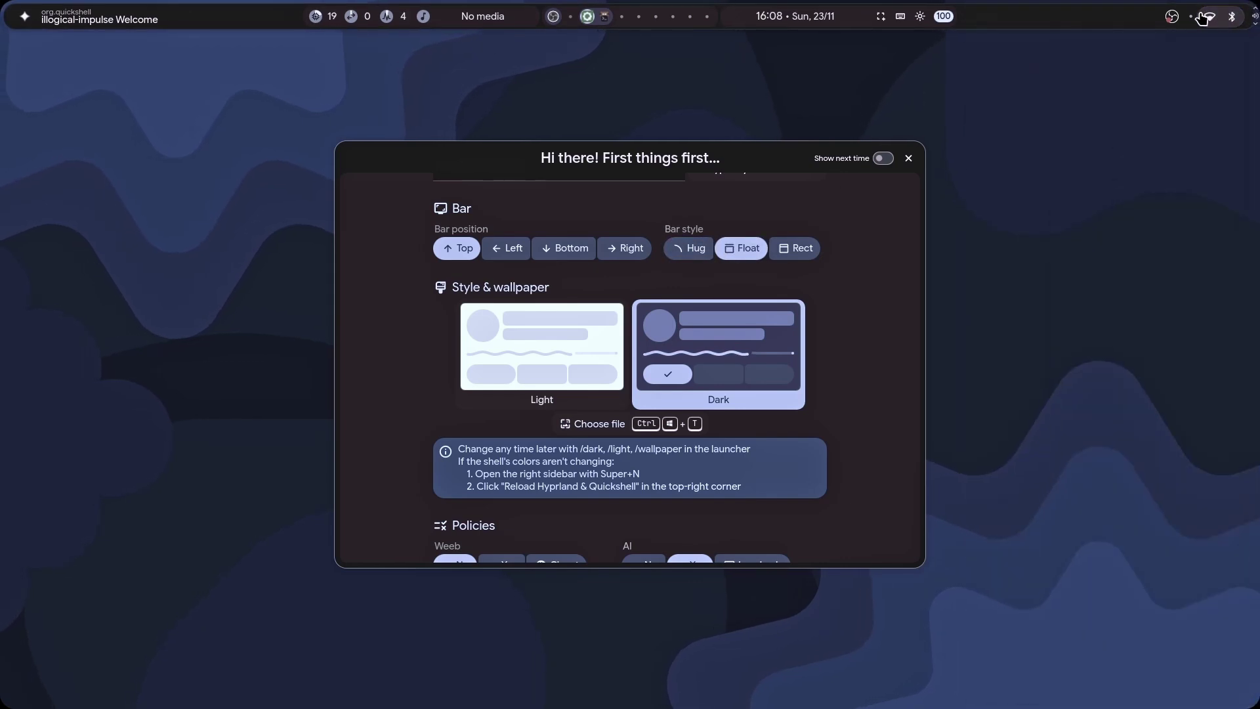
click(1231, 25)
click(1231, 25)
Scroll the bar icons to brightness 85 and volume 53, and scroll through the Welcome dialog.
scroll(1241, 19, down, 2)
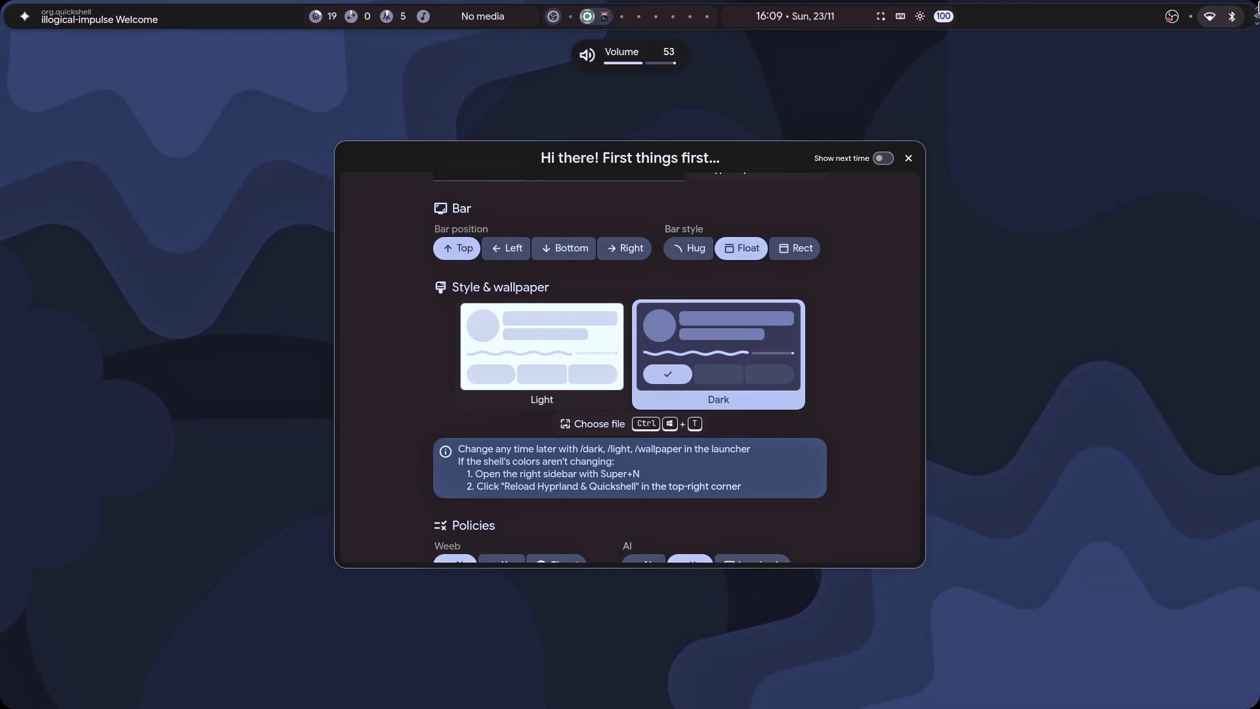
scroll(7, 13, down, 3)
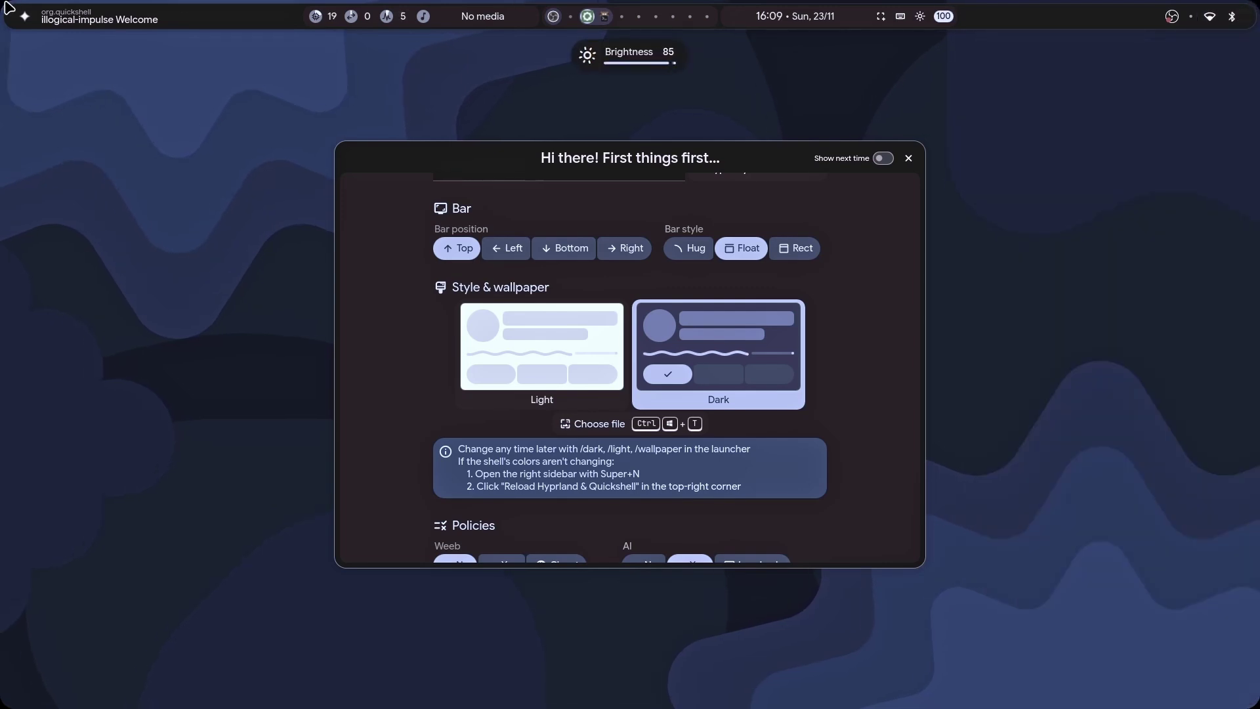
scroll(7, 13, up, 4)
scroll(6, 13, down, 3)
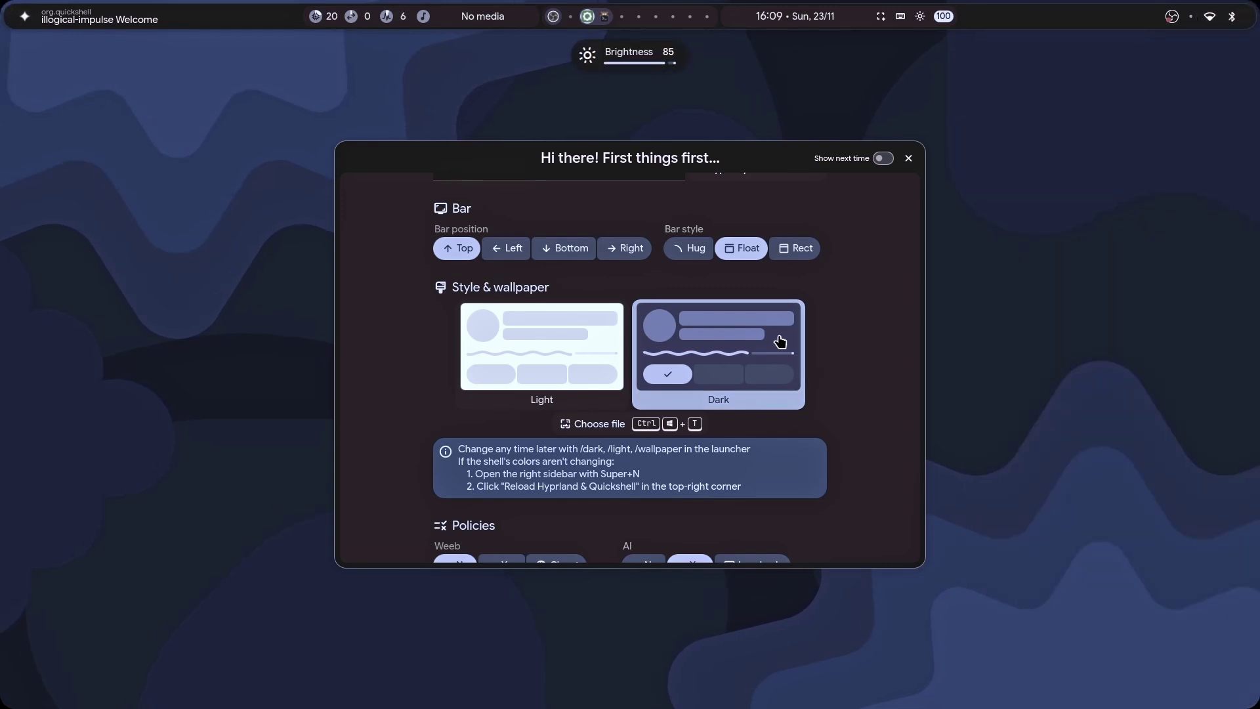
scroll(817, 373, down, 3)
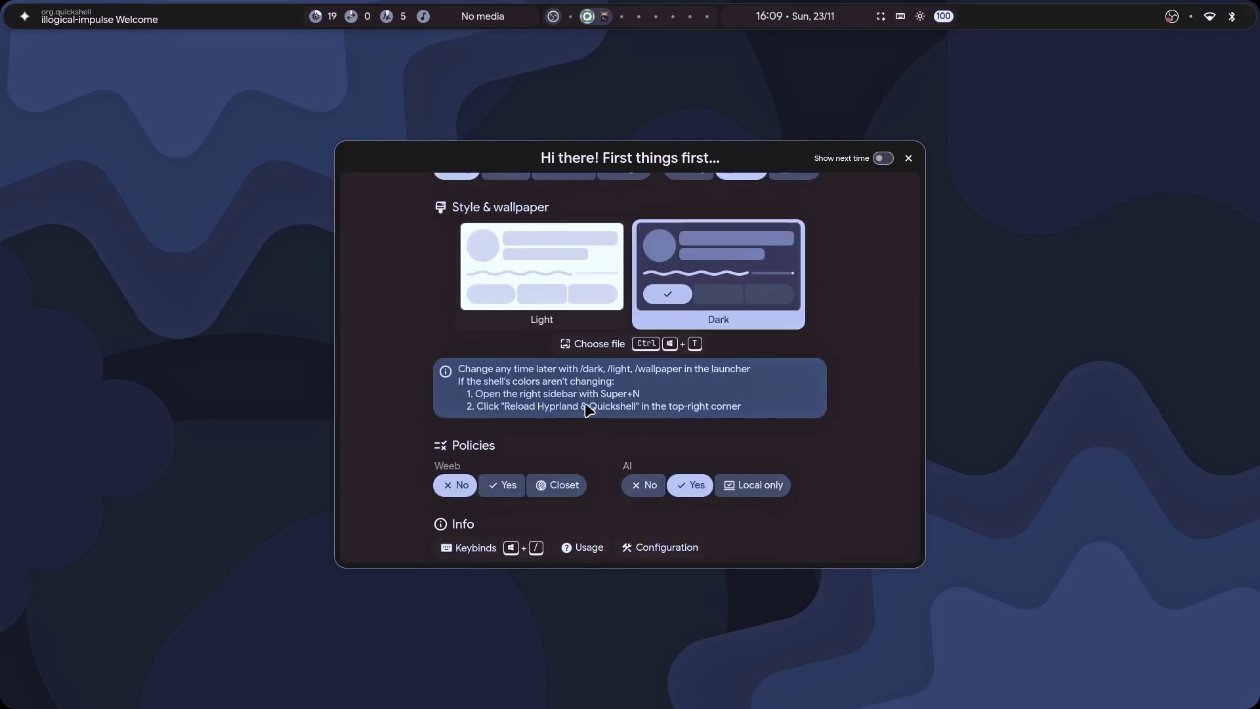
scroll(446, 393, down, 3)
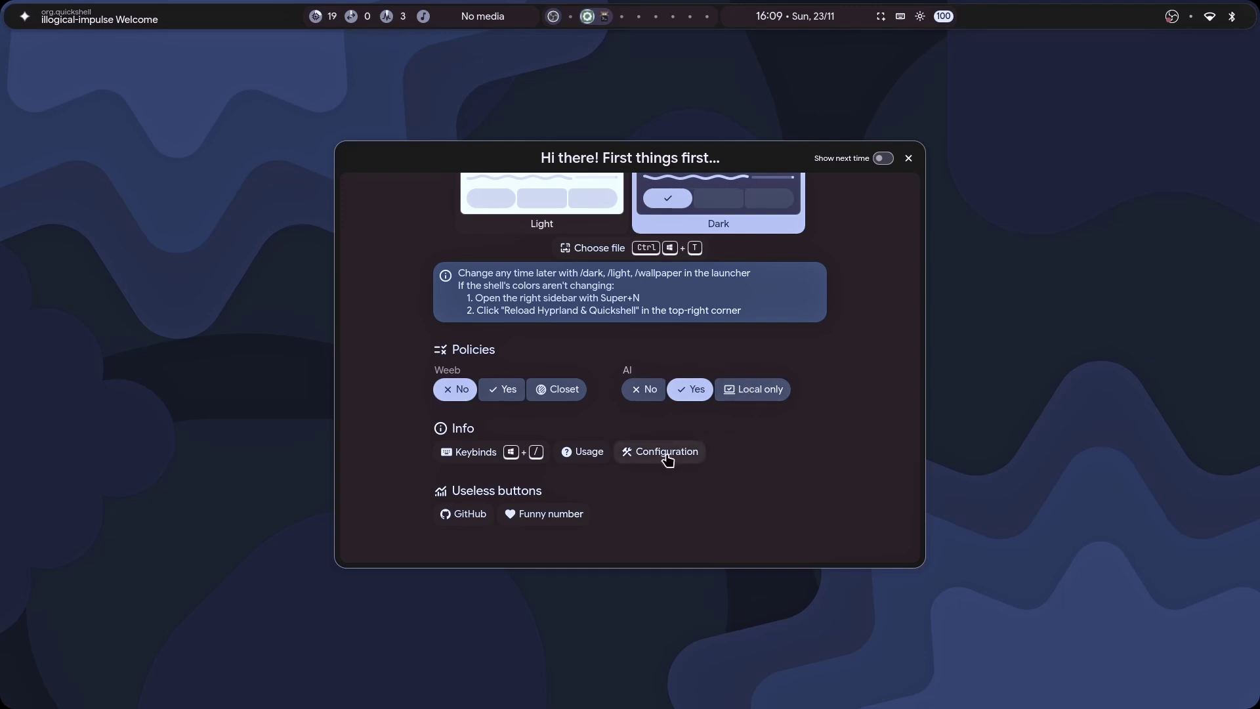
Close the Welcome setup window, then open and close a kitty terminal.
click(908, 158)
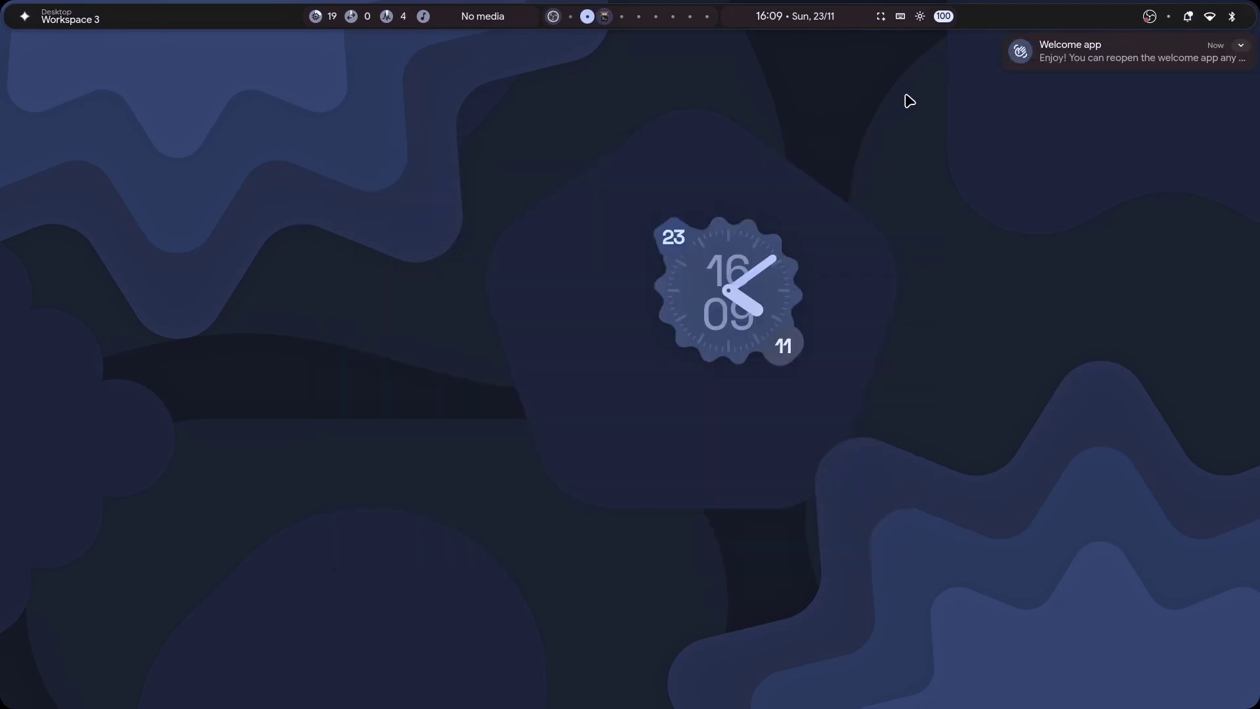
key(super+Return)
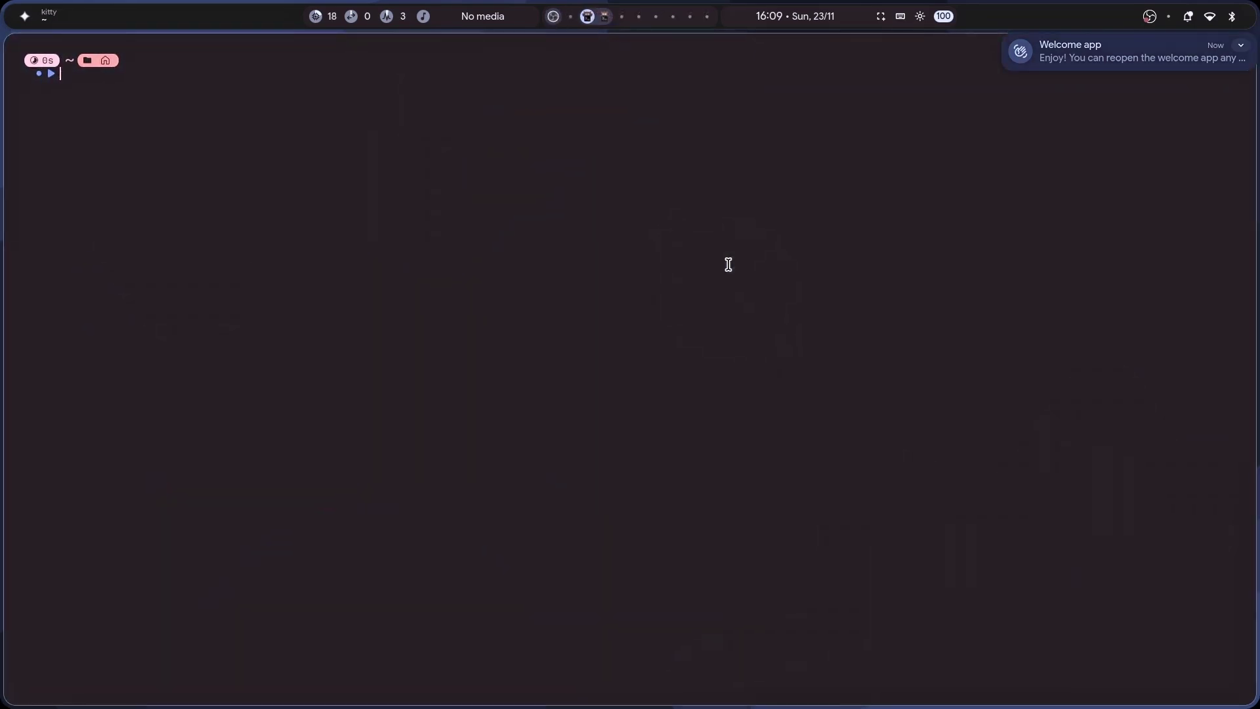
key(super+q)
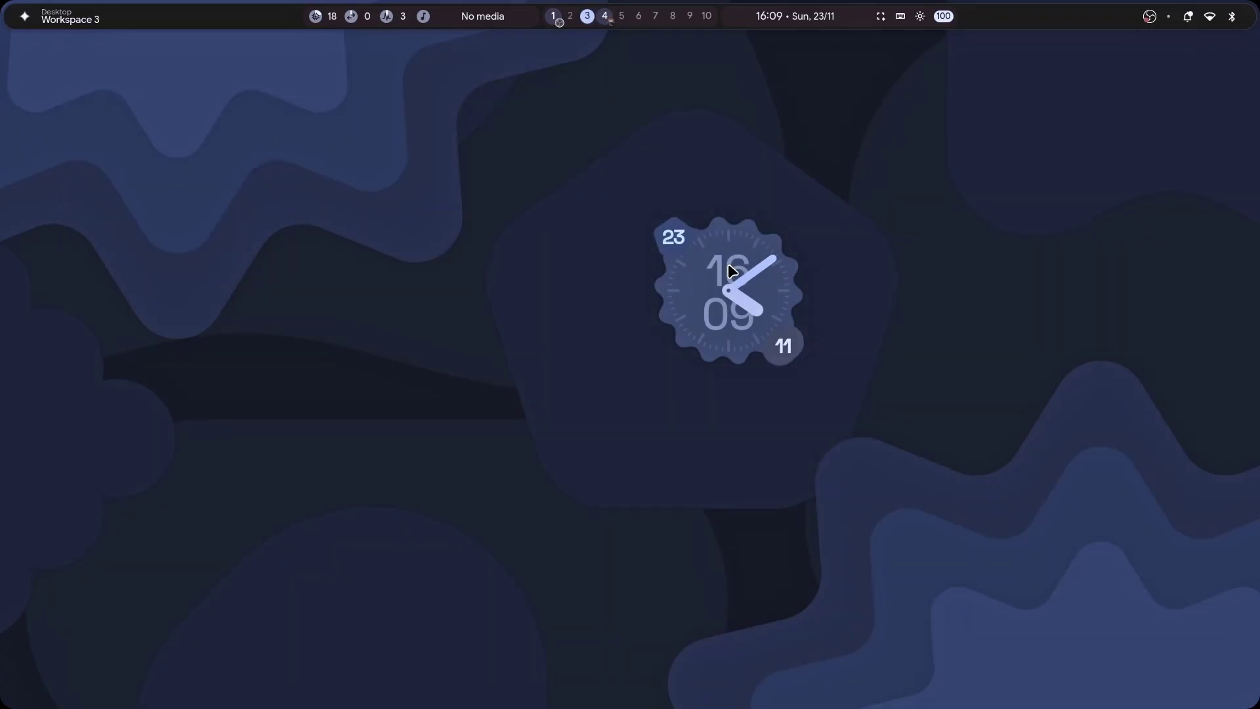
Open and close the Files manager, then open a new kitty terminal.
key(super+e)
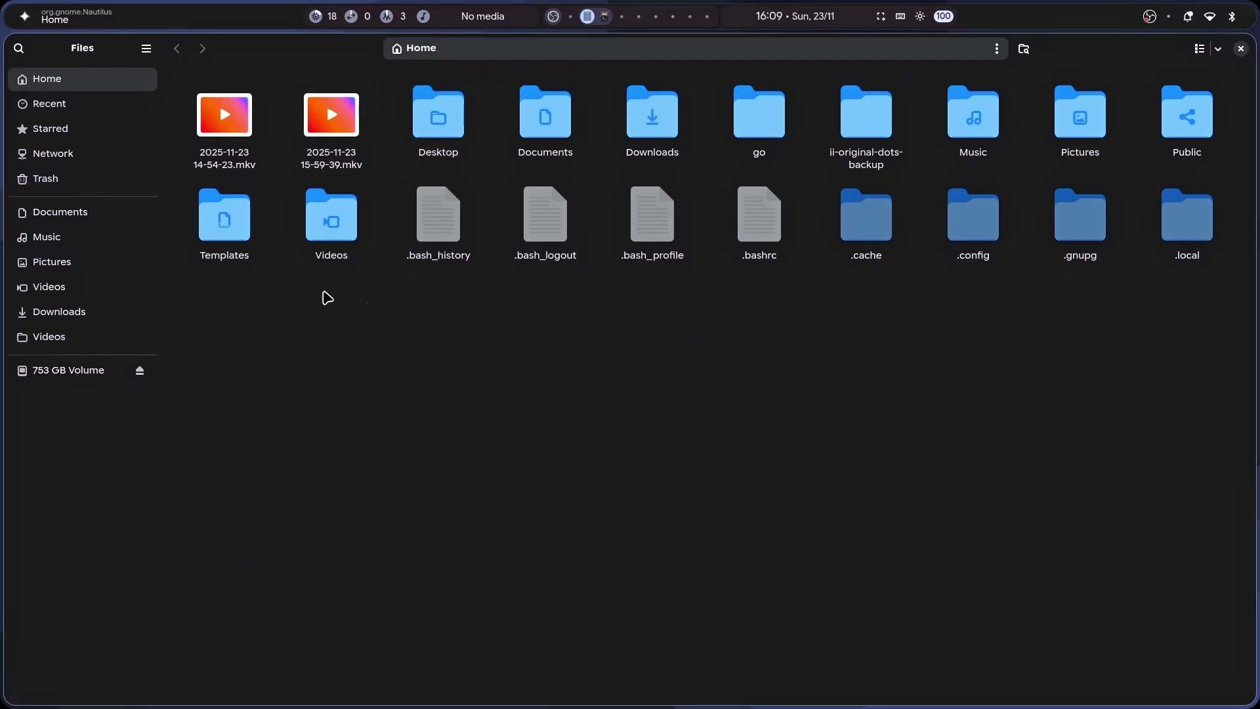
key(super+q)
key(super+Return)
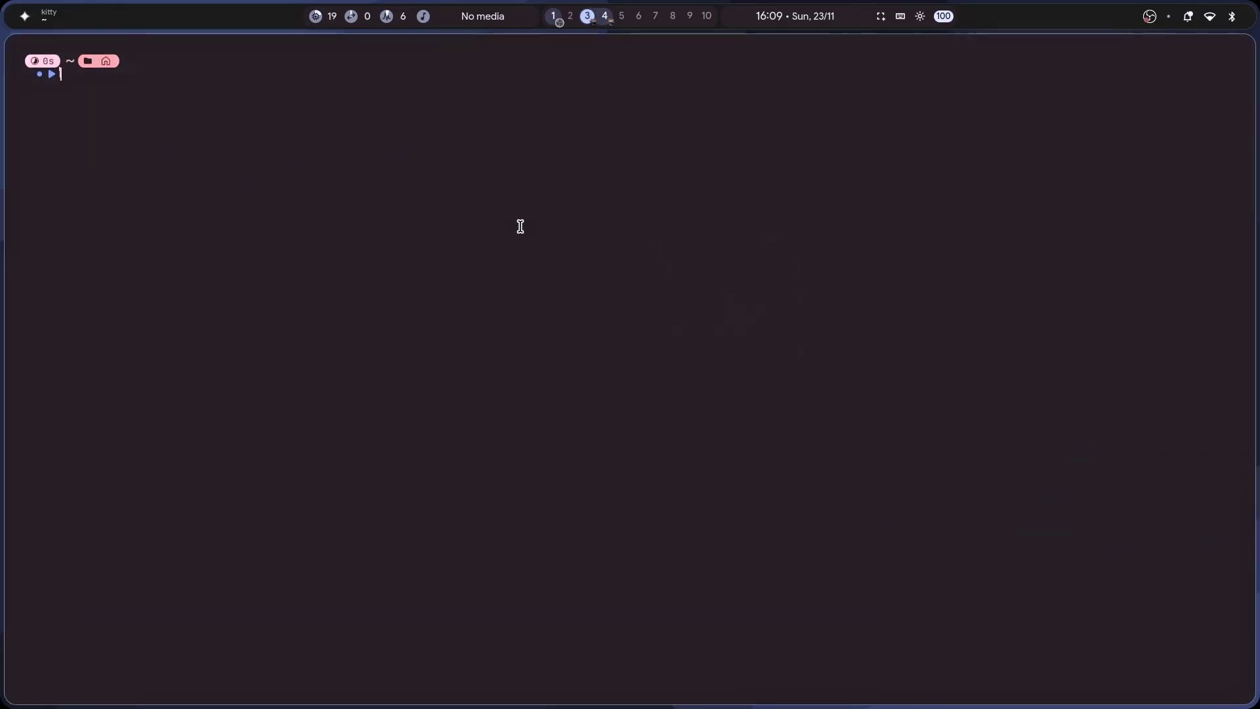
Close kitty, launch GNOME Software from the app launcher, and dismiss the Flathub timeout error.
key(super+q)
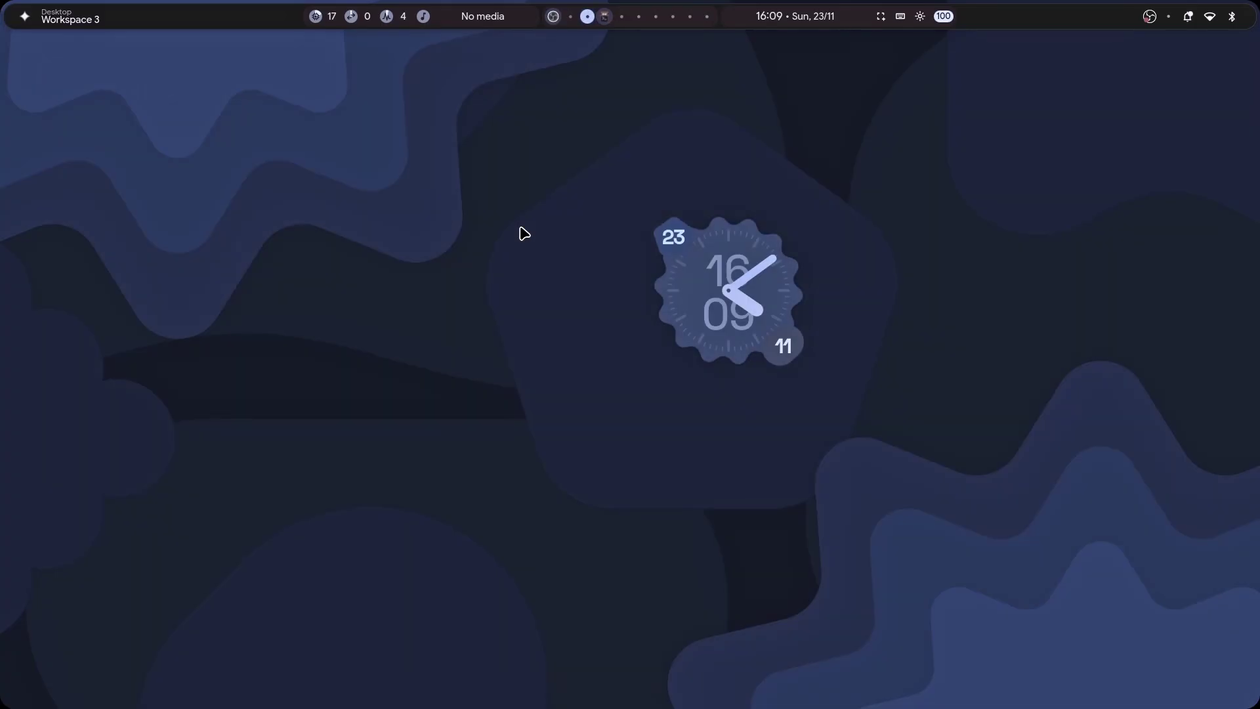
key(super)
text(s)
key(Return)
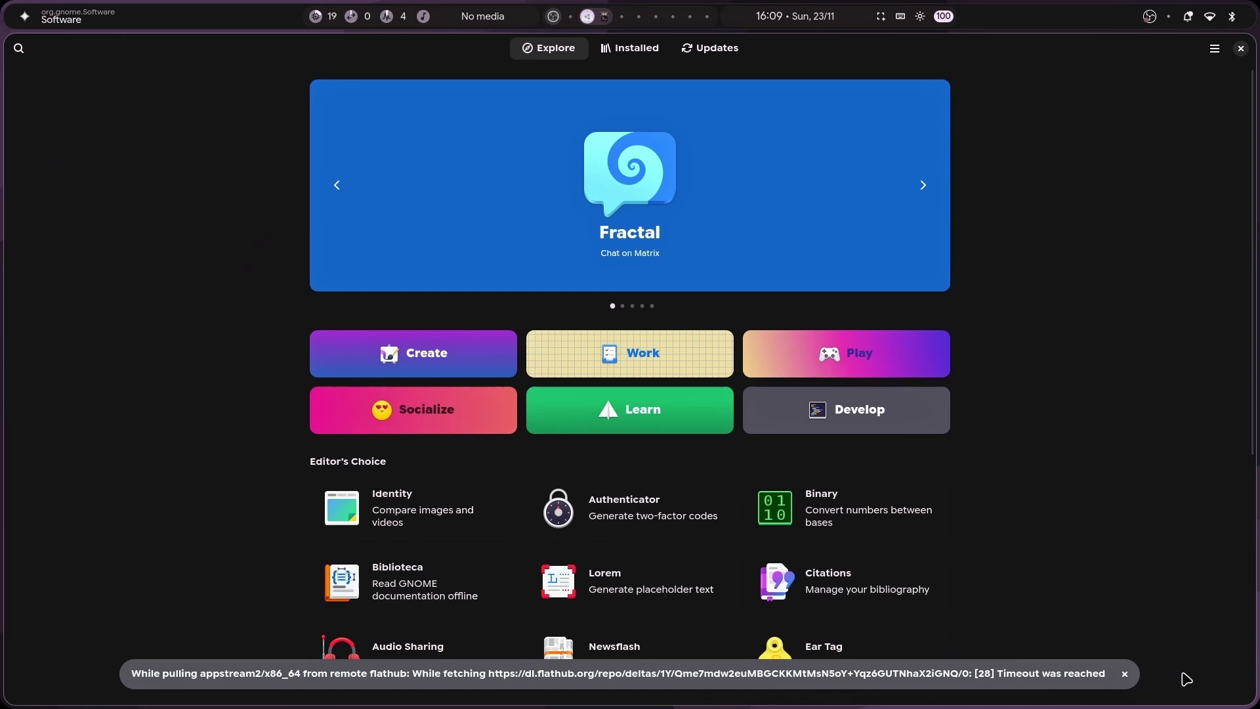
click(1127, 676)
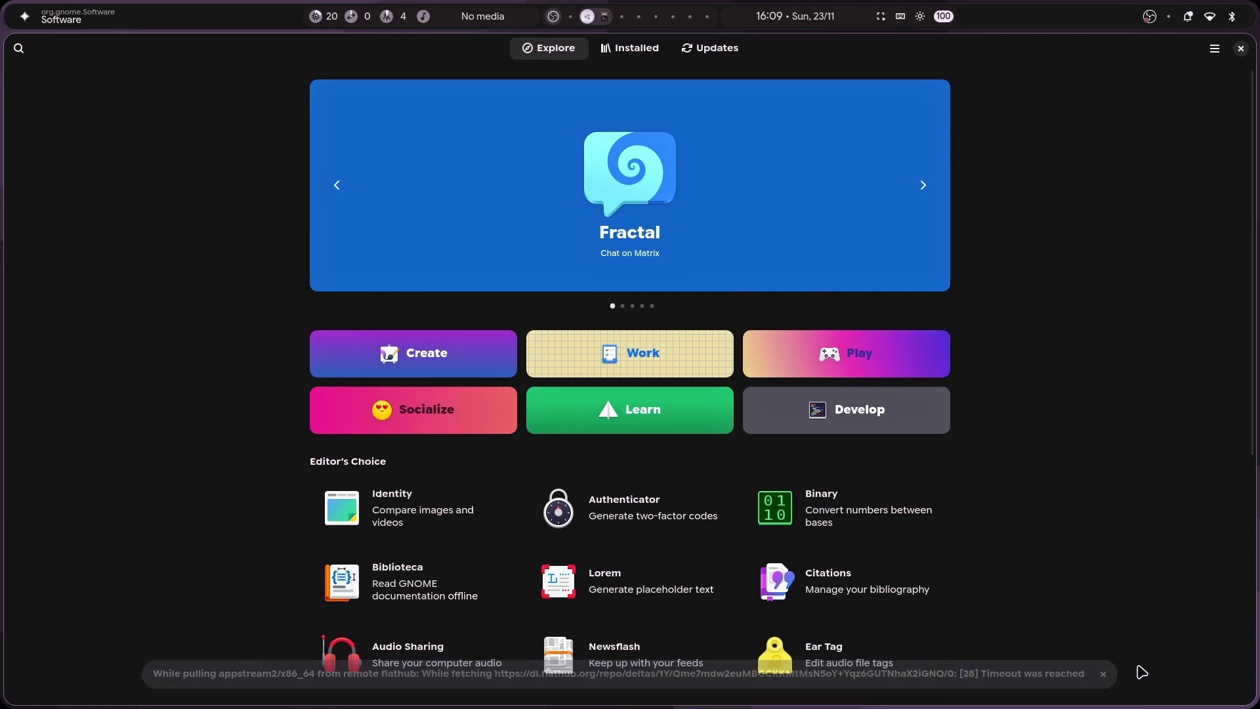
Search for chrome and start installing Google Chrome from its details page.
click(19, 48)
text(cchr)
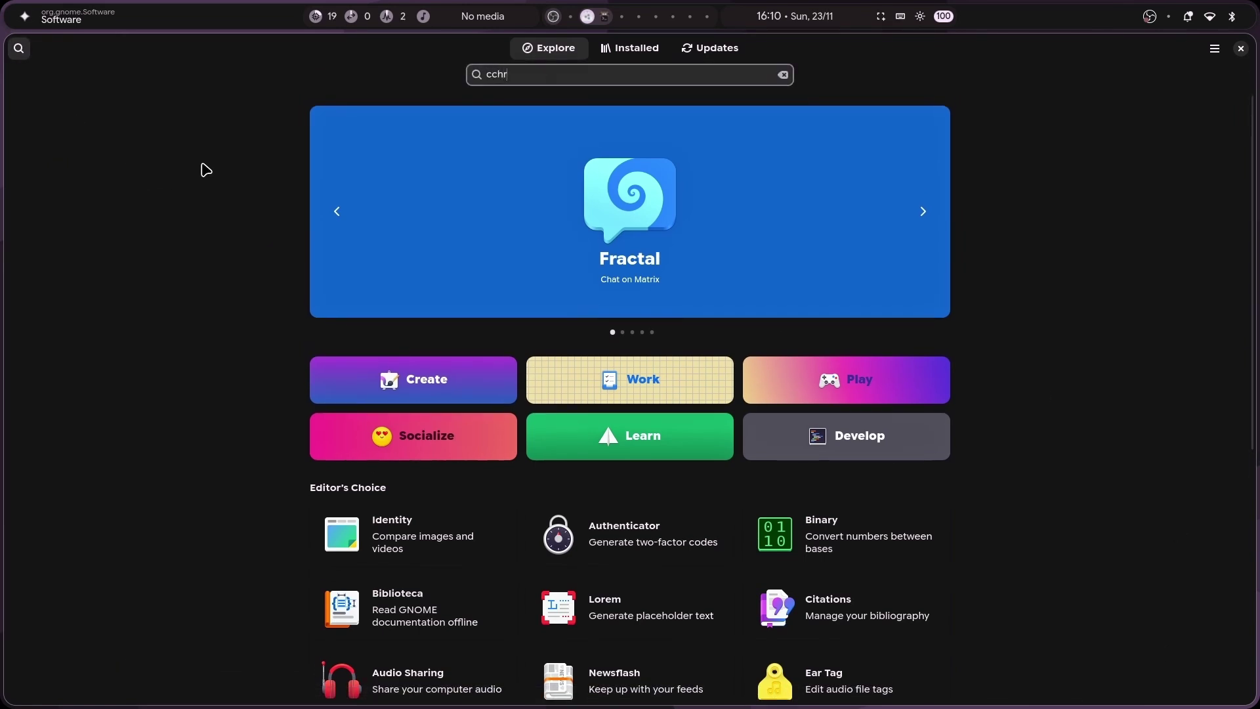
text(ome)
key(Home)
key(Delete)
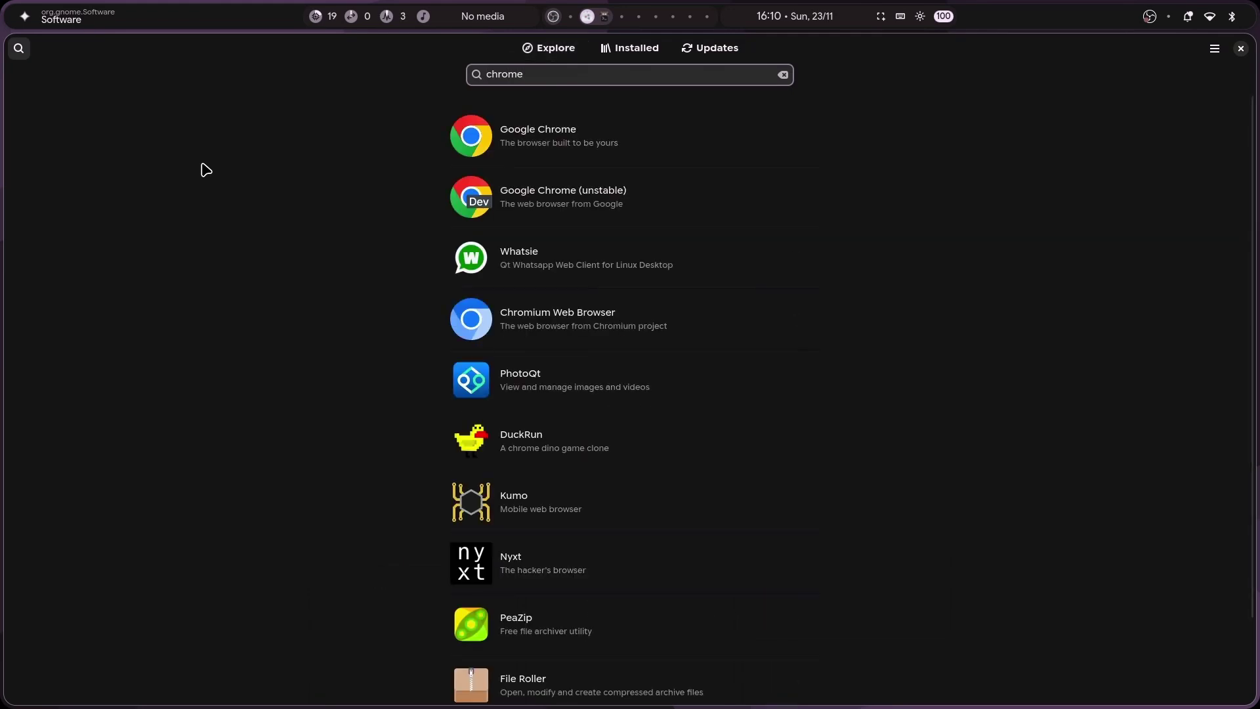
click(596, 128)
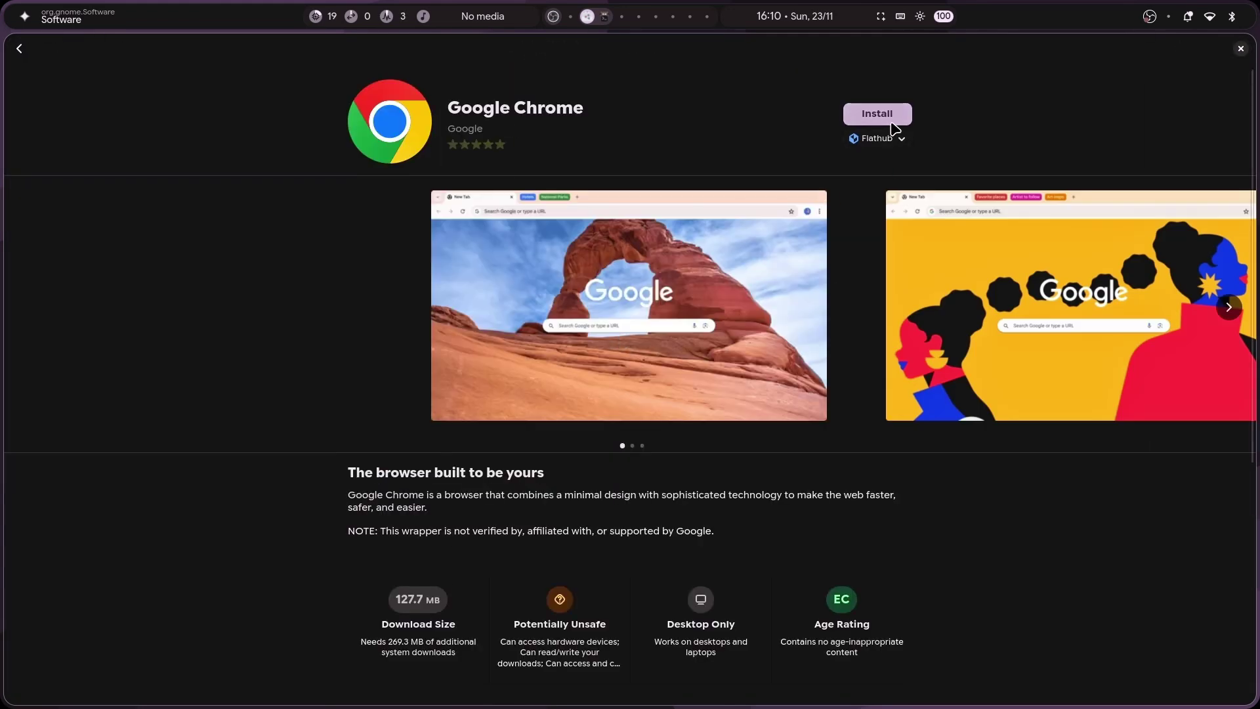
click(894, 125)
scroll(651, 289, down, 5)
scroll(651, 289, up, 5)
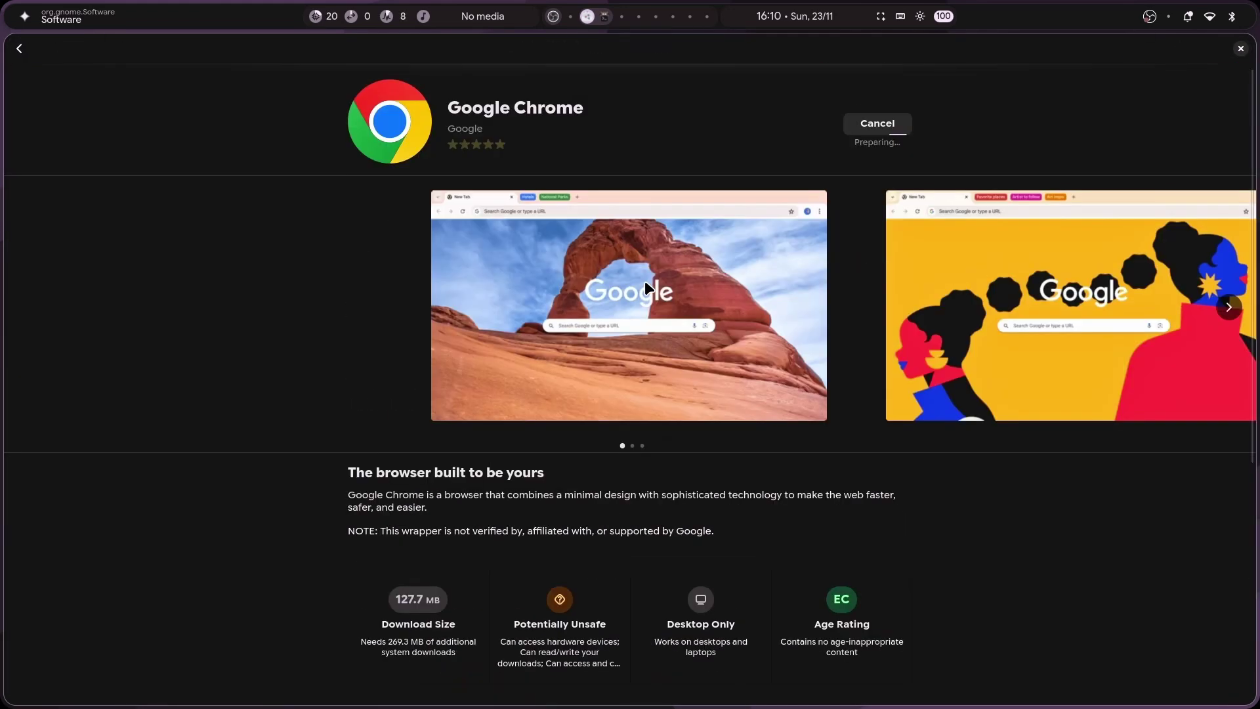
key(super+2)
Hop through workspaces 1, 7, 2, 8, 13 and 19 with Super shortcuts, arriving at Workspace 42.
key(super+1)
key(super+7)
key(super+1)
key(super+2)
key(super+8)
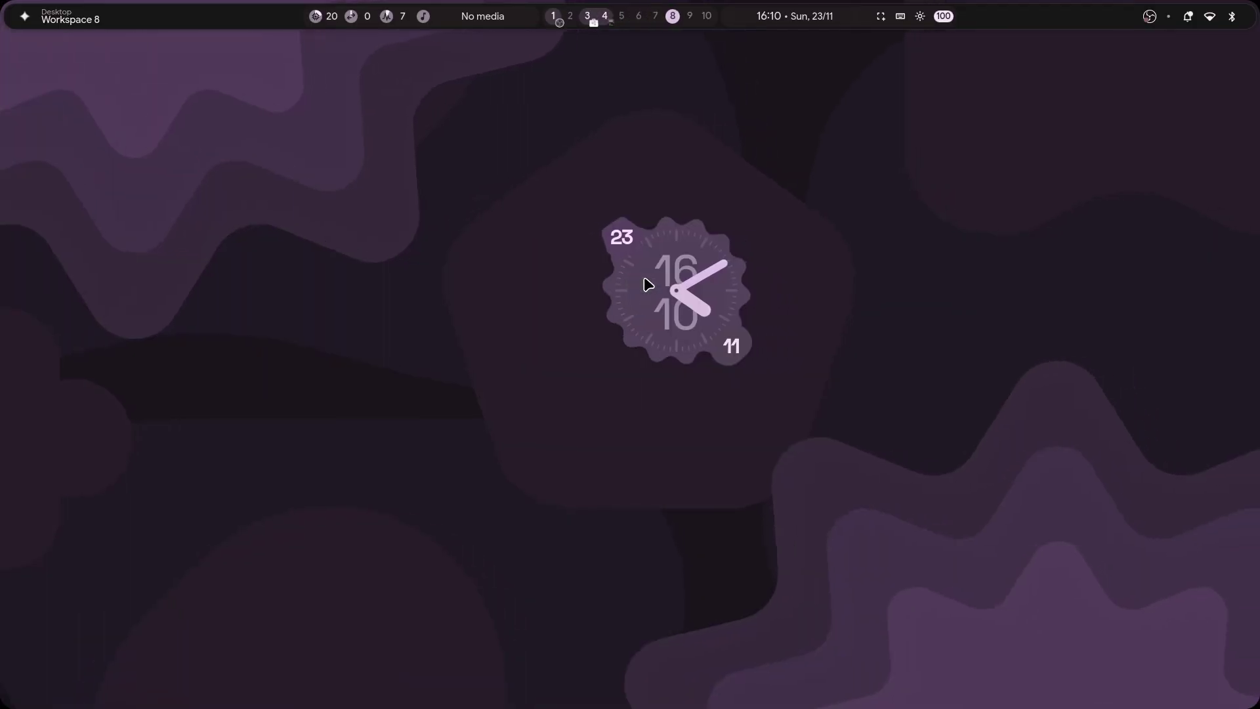
key(ctrl+super+Right)
key(ctrl+super+Right)
key(ctrl+super+Right)
key(ctrl+super+Right)
key(ctrl+super+Right)
key(ctrl+super+Right)
key(ctrl+super+Right)
key(ctrl+super+Right)
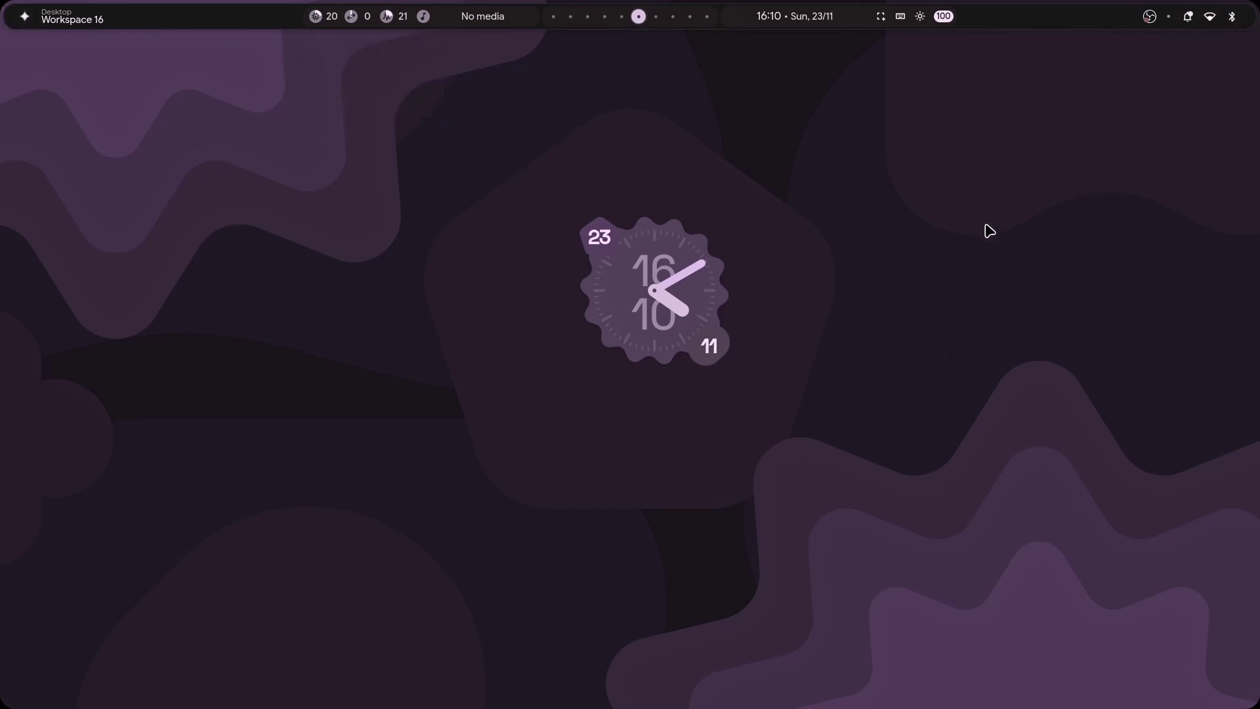
key(super+9)
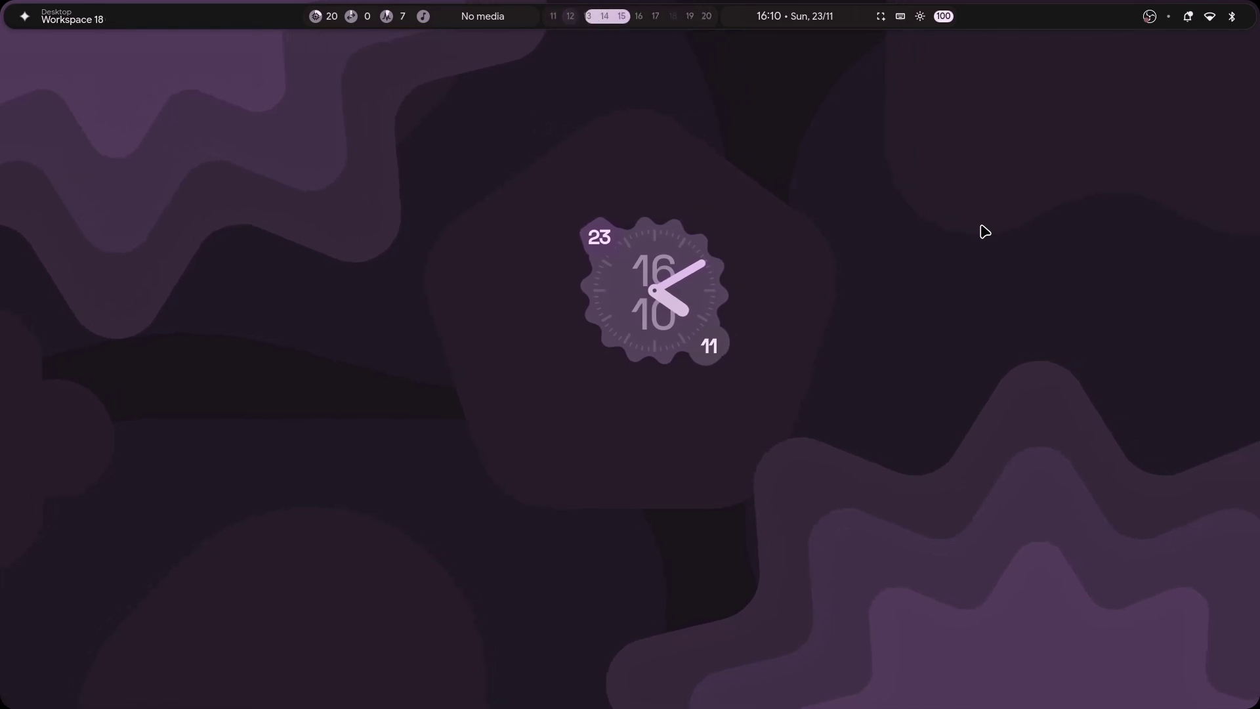
key(super+ctrl+Right)
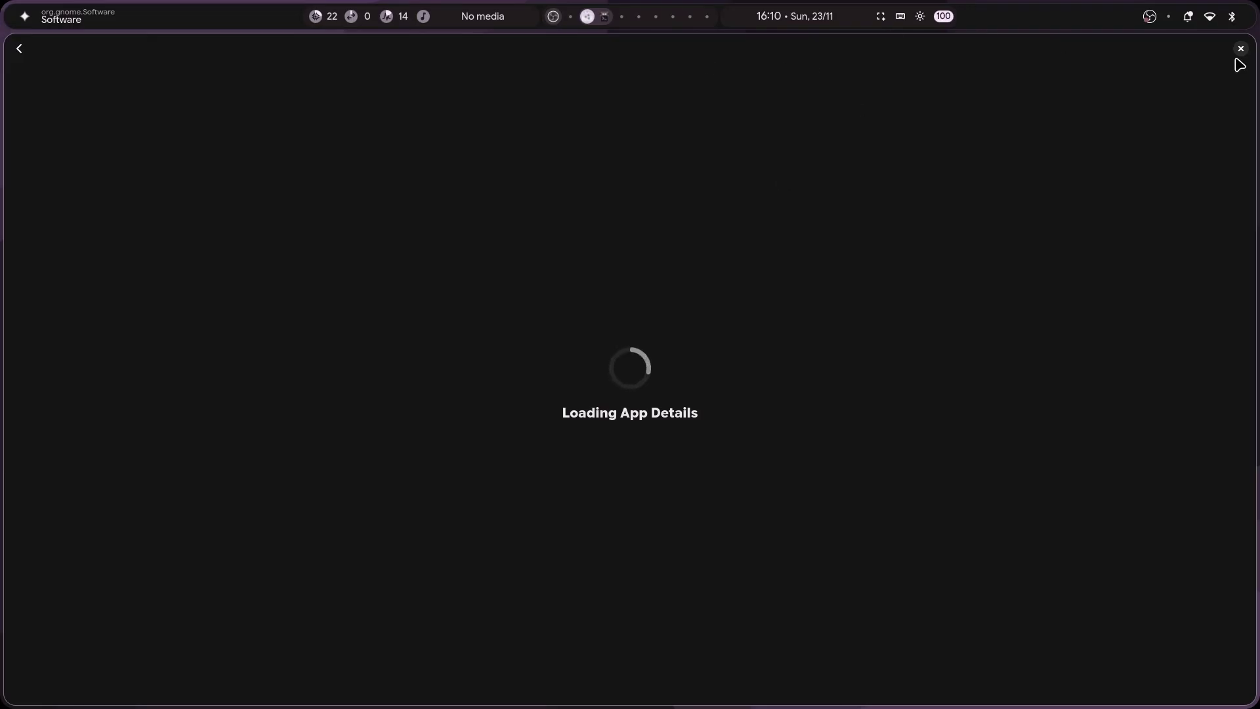
On workspace 4, search apps for 'chrome', then reload Hyprland and Quickshell from quick settings.
key(super+4)
key(super)
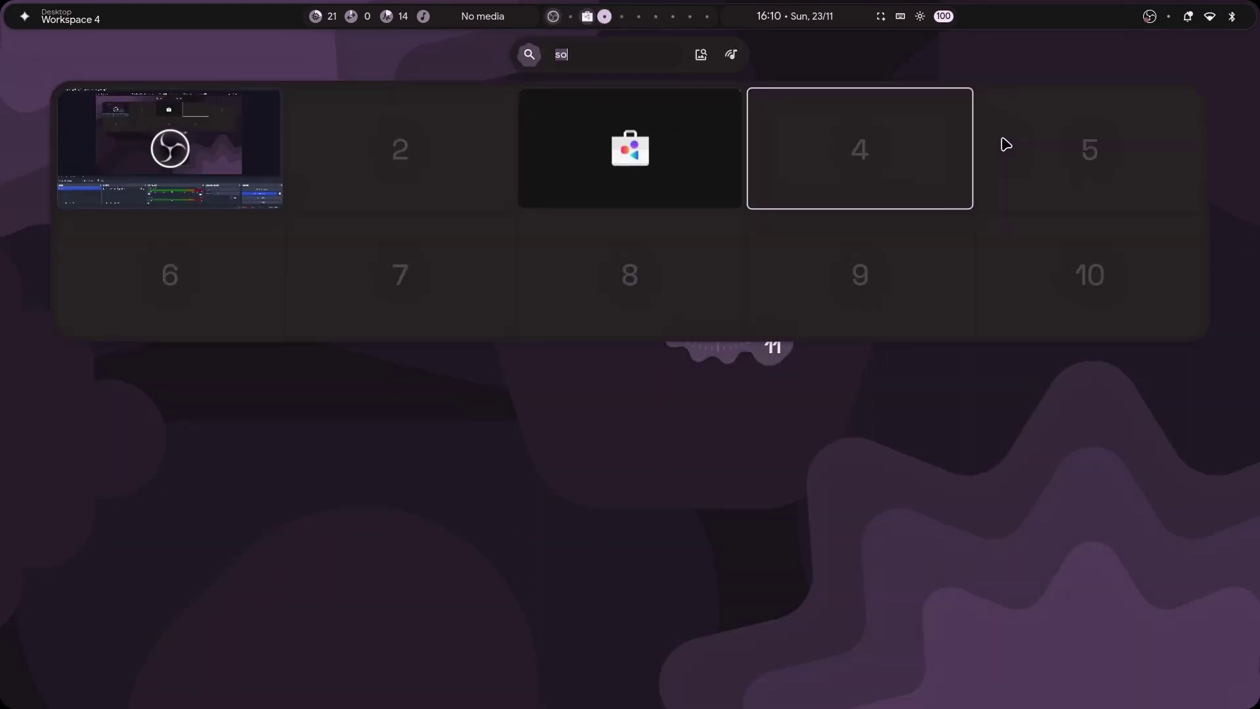
text(chrome)
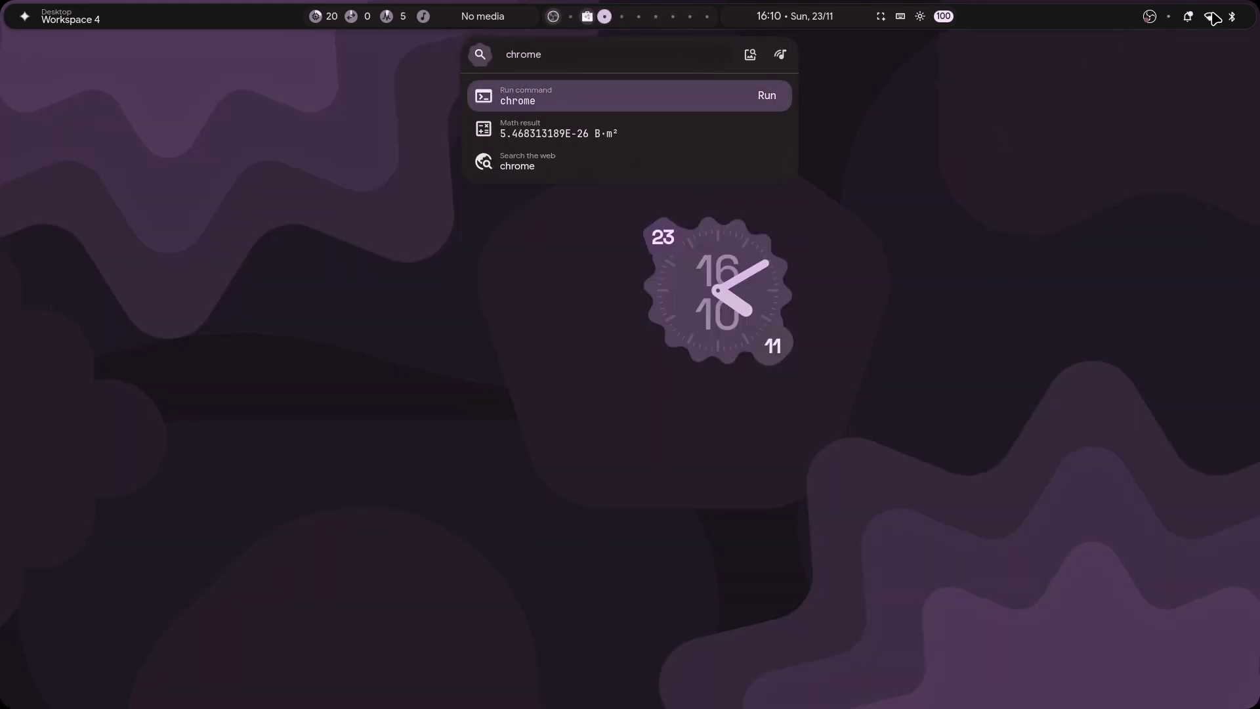
key(Return)
click(1211, 25)
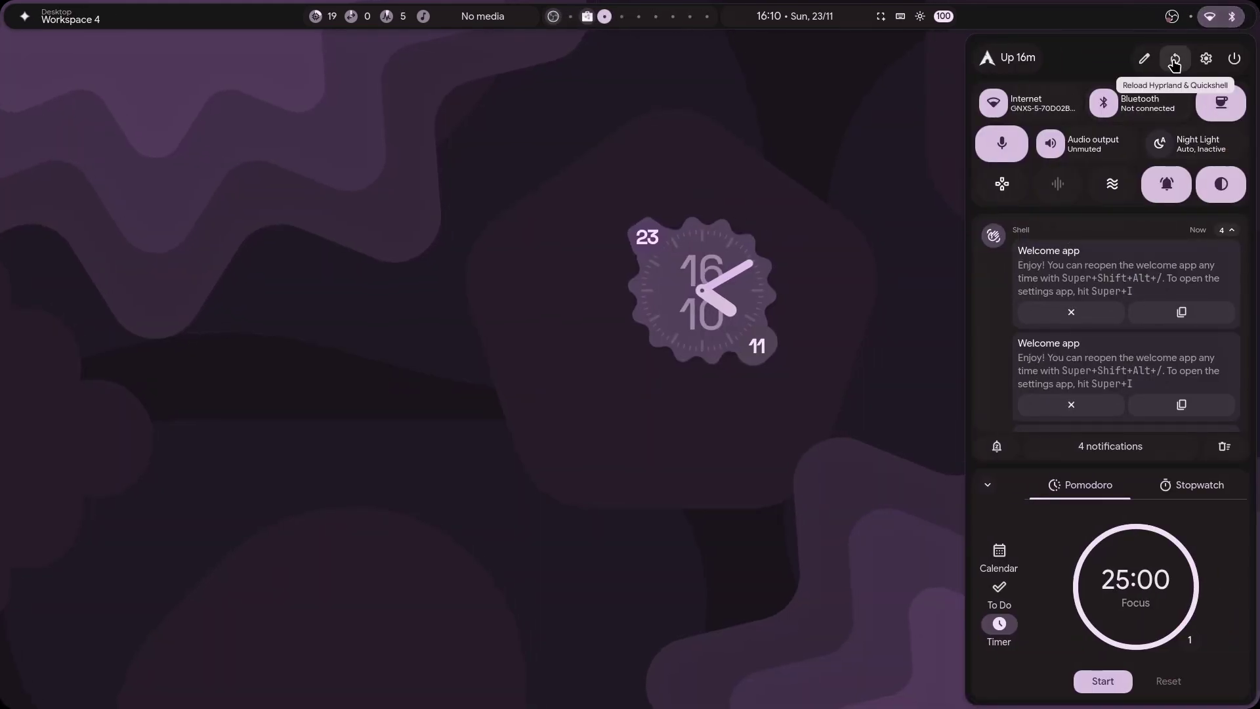
click(1176, 55)
Search 'chrome' again, launch the newly installed Google Chrome and accept its first-run settings.
key(super)
text(chrome)
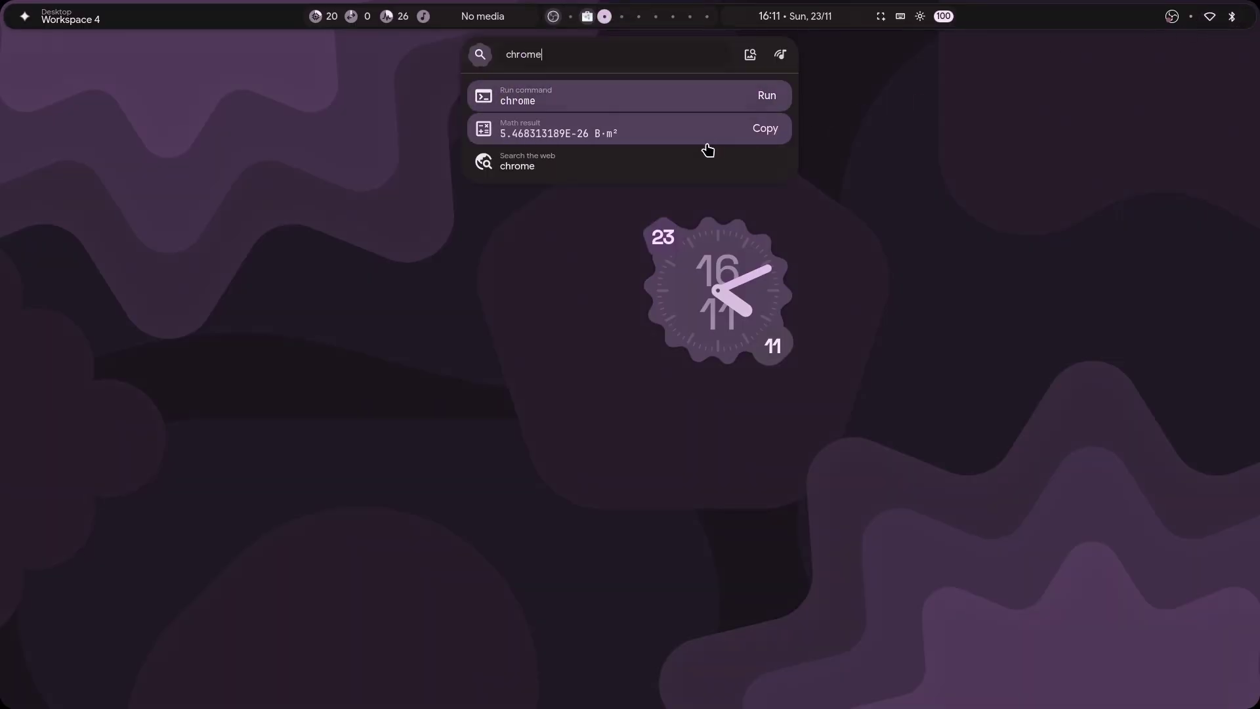
key(Return)
click(864, 107)
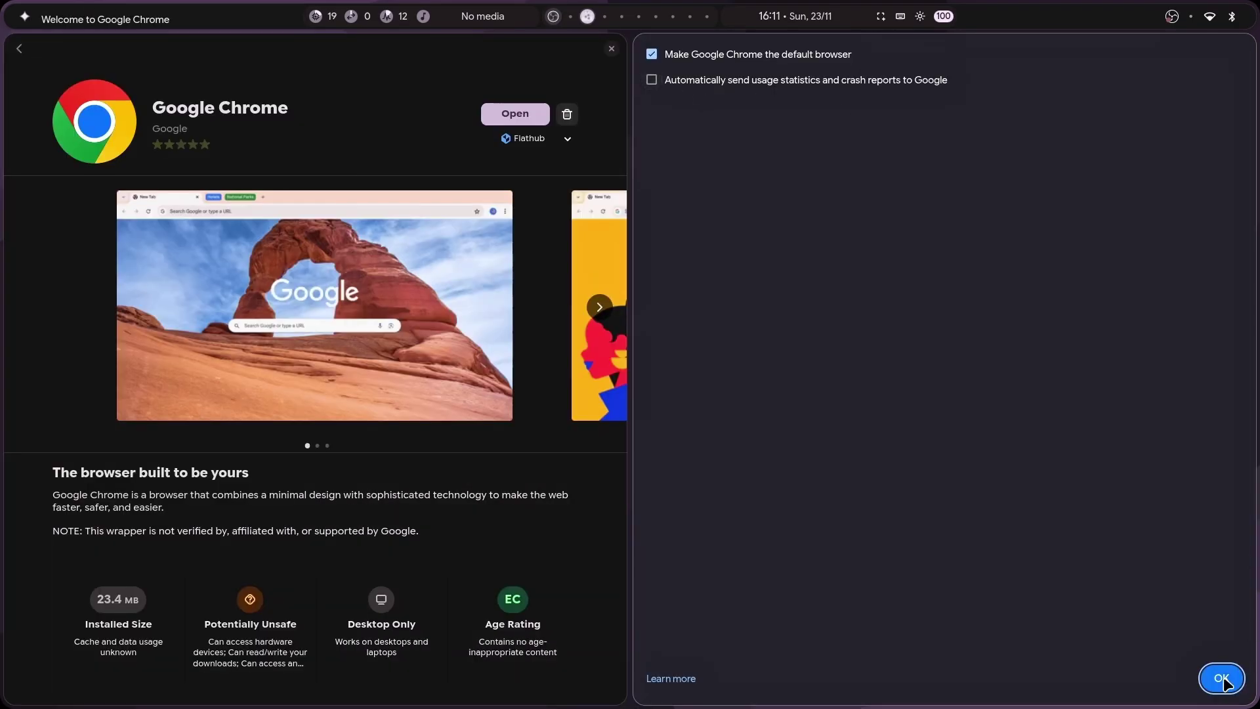
click(1222, 679)
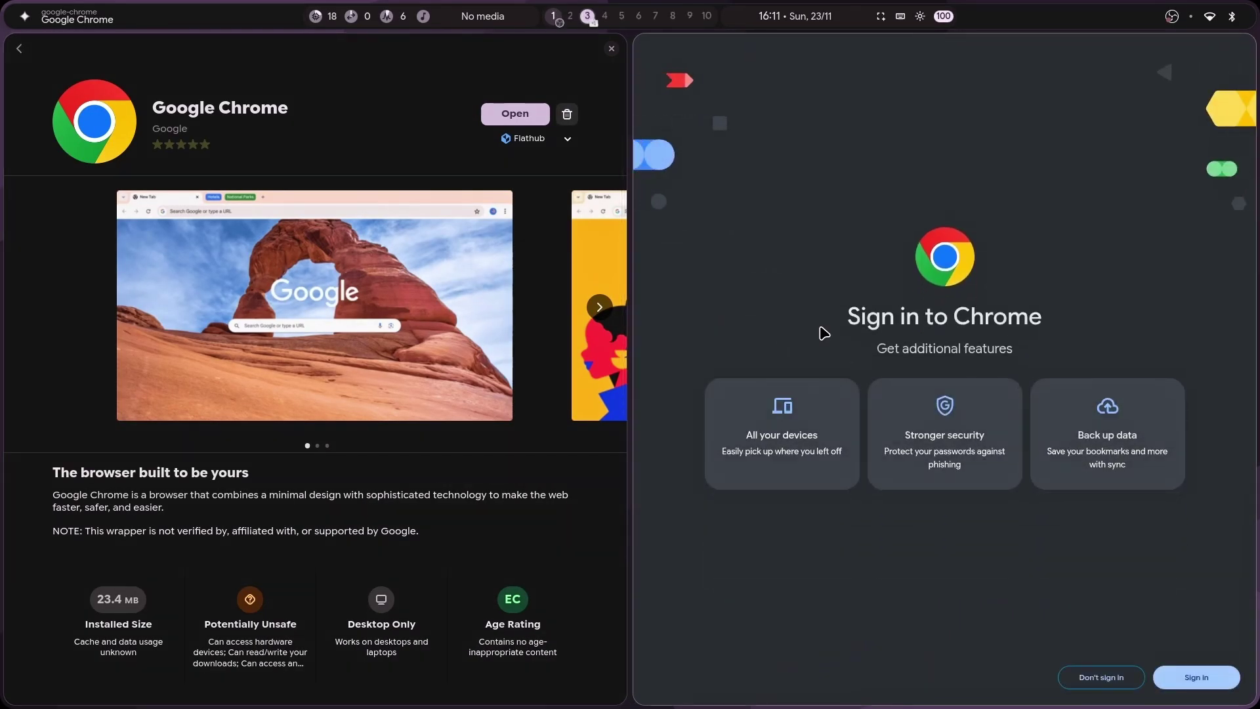
Close the Chrome sign-in window, visit the OBS workspace, then return to workspace 2.
key(super+q)
key(super+1)
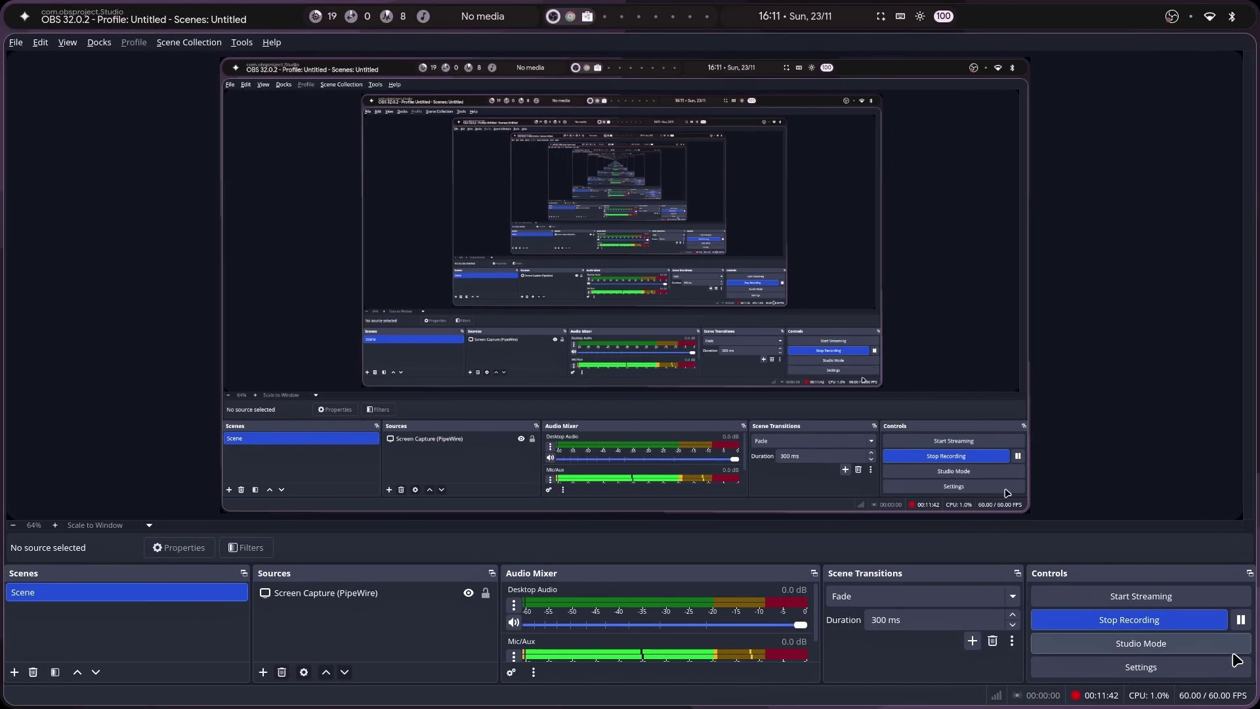
key(super+2)
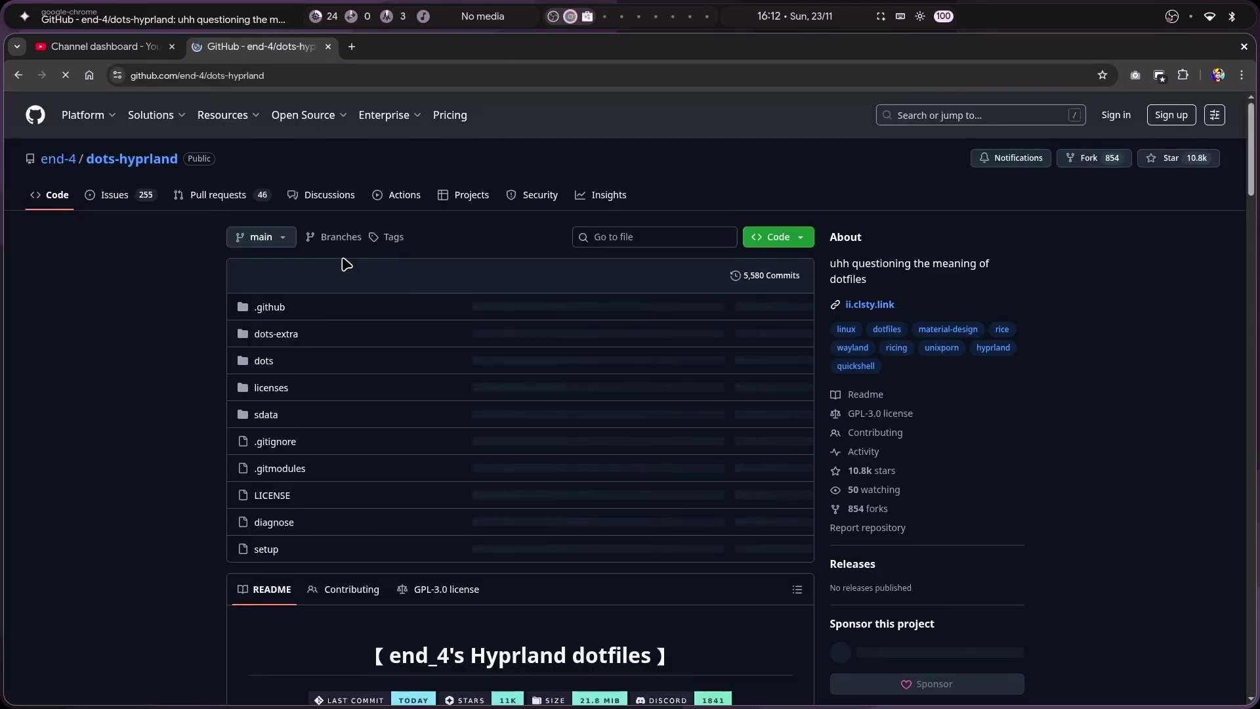
Scroll down through the end-4/dots-hyprland README screenshot tables.
scroll(343, 259, down, 15)
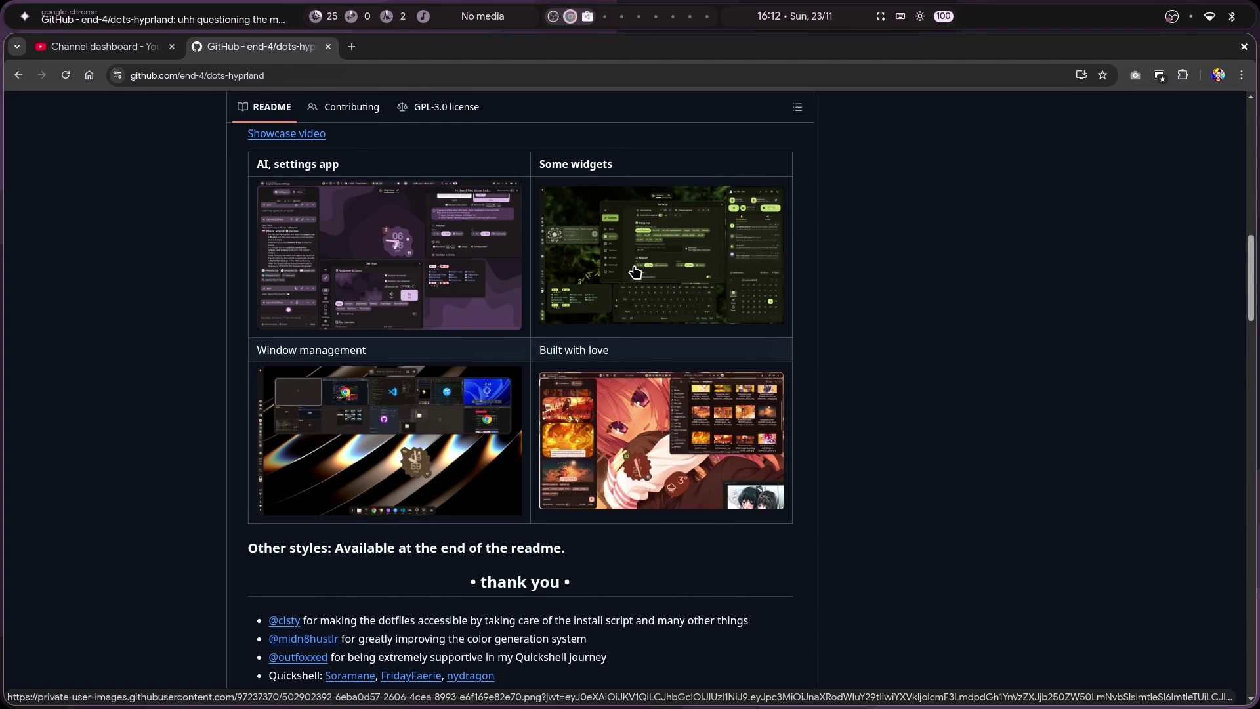
scroll(635, 271, up, 4)
scroll(635, 271, down, 8)
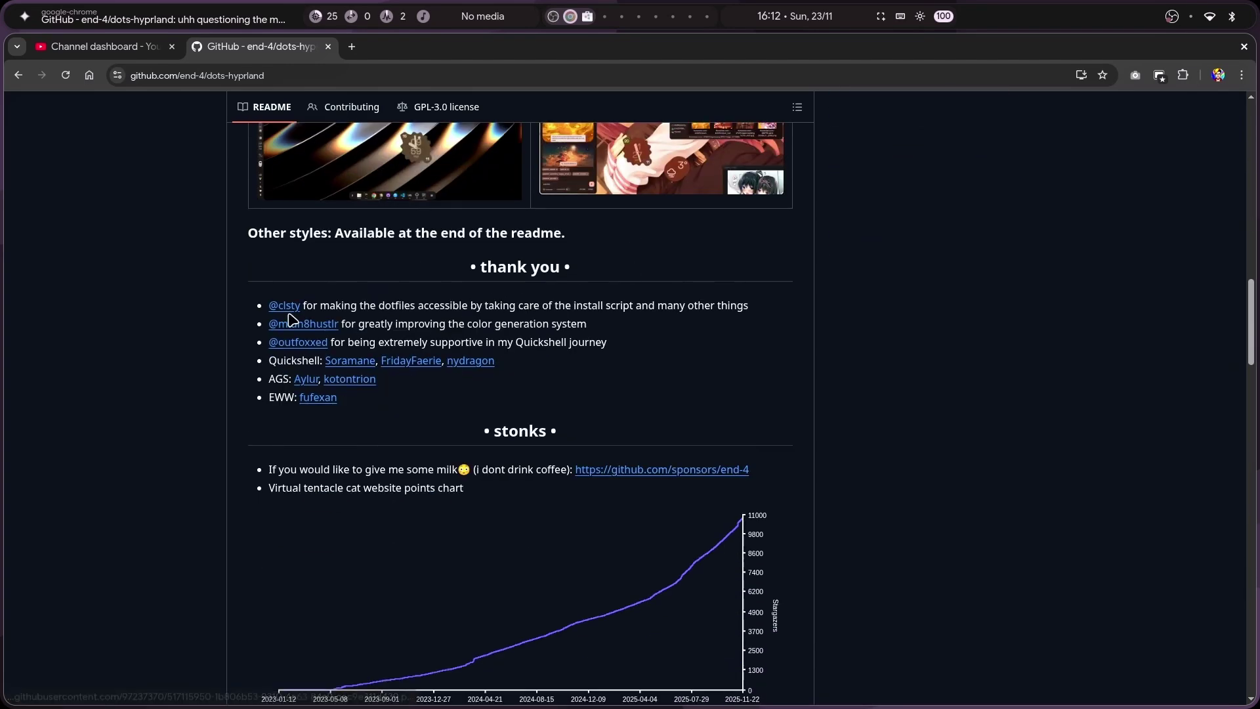
scroll(584, 300, down, 10)
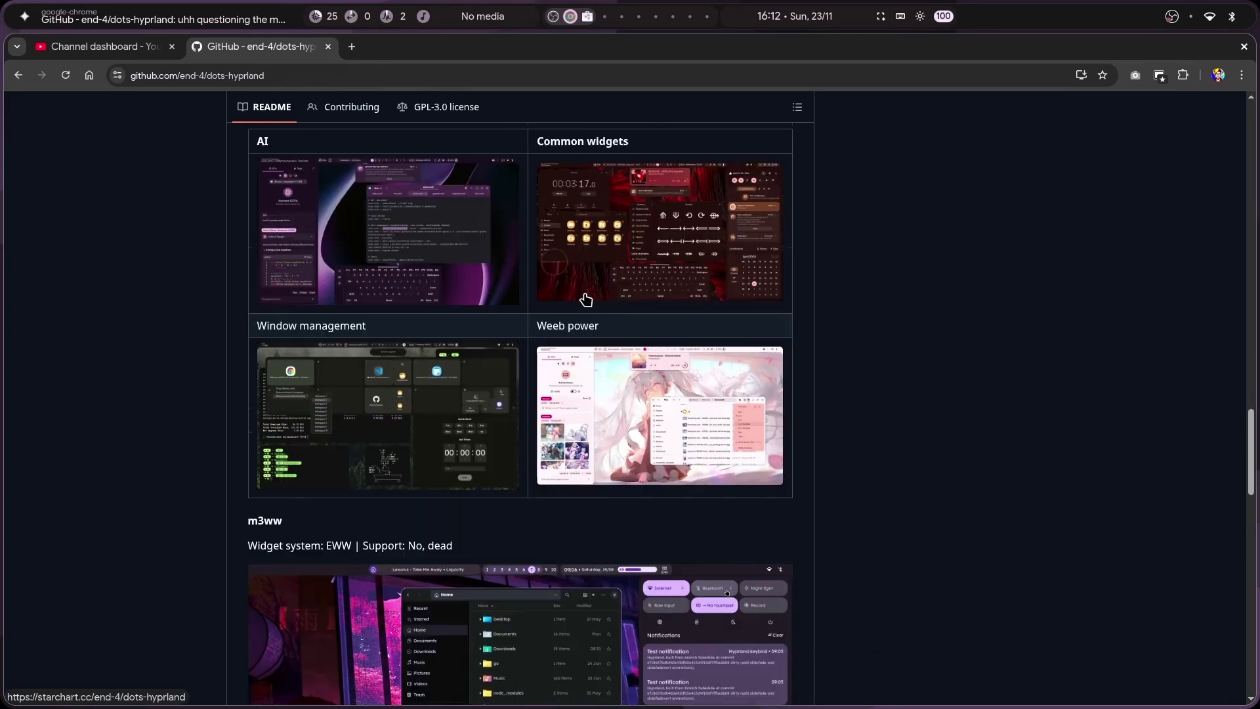
scroll(861, 340, down, 3)
key(super+5)
key(super+2)
key(super+3)
key(super+4)
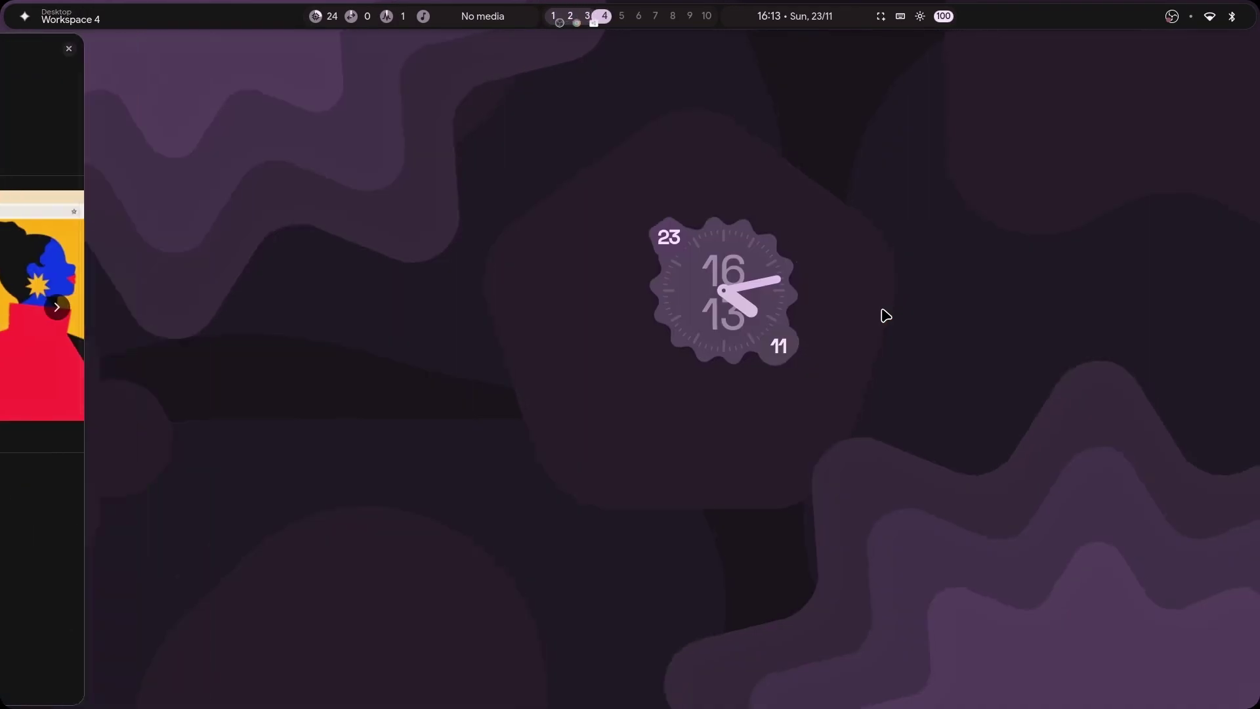
key(super+5)
key(super+2)
In a new tab, load archlinux.org/download and scroll down its release and checksum sections.
click(352, 48)
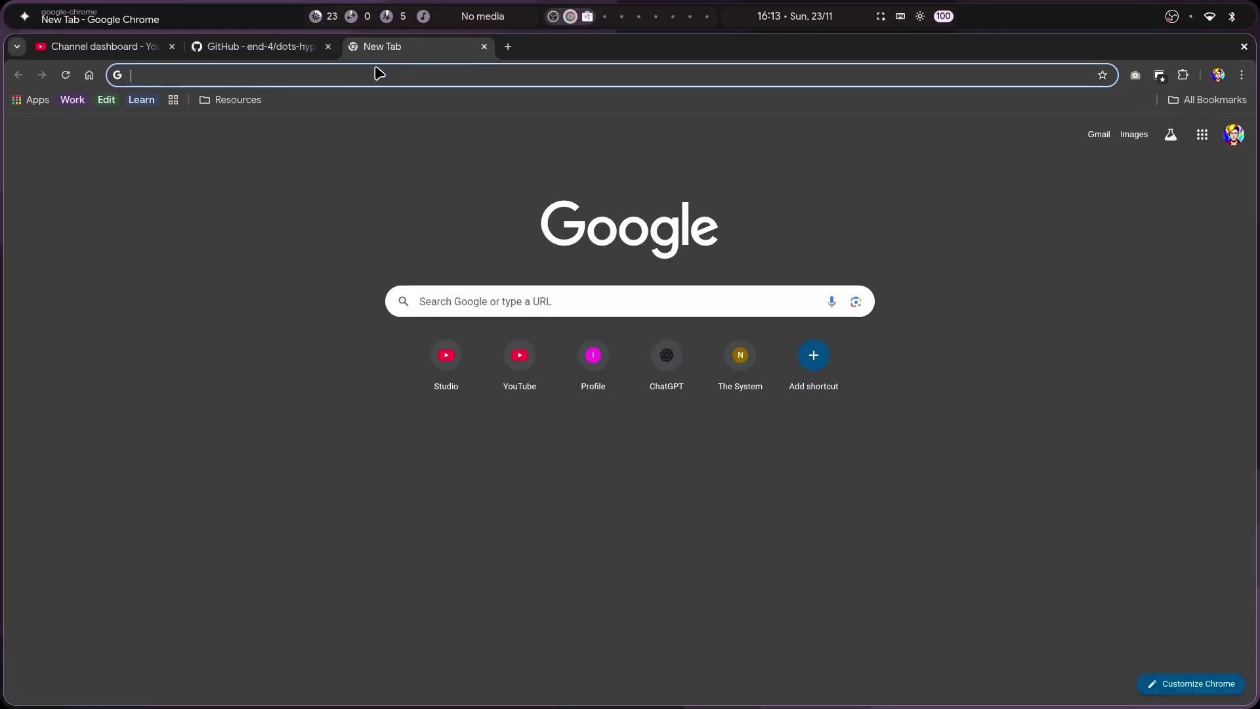
text(a)
key(Return)
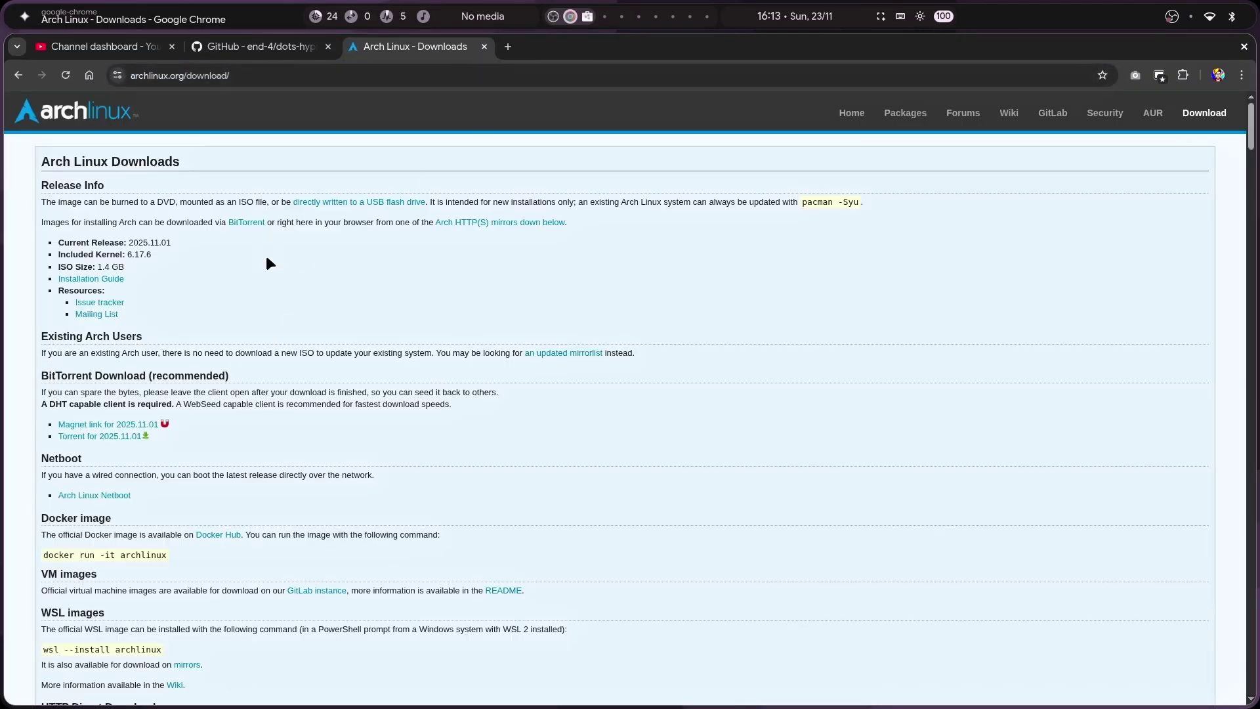
scroll(266, 260, down, 5)
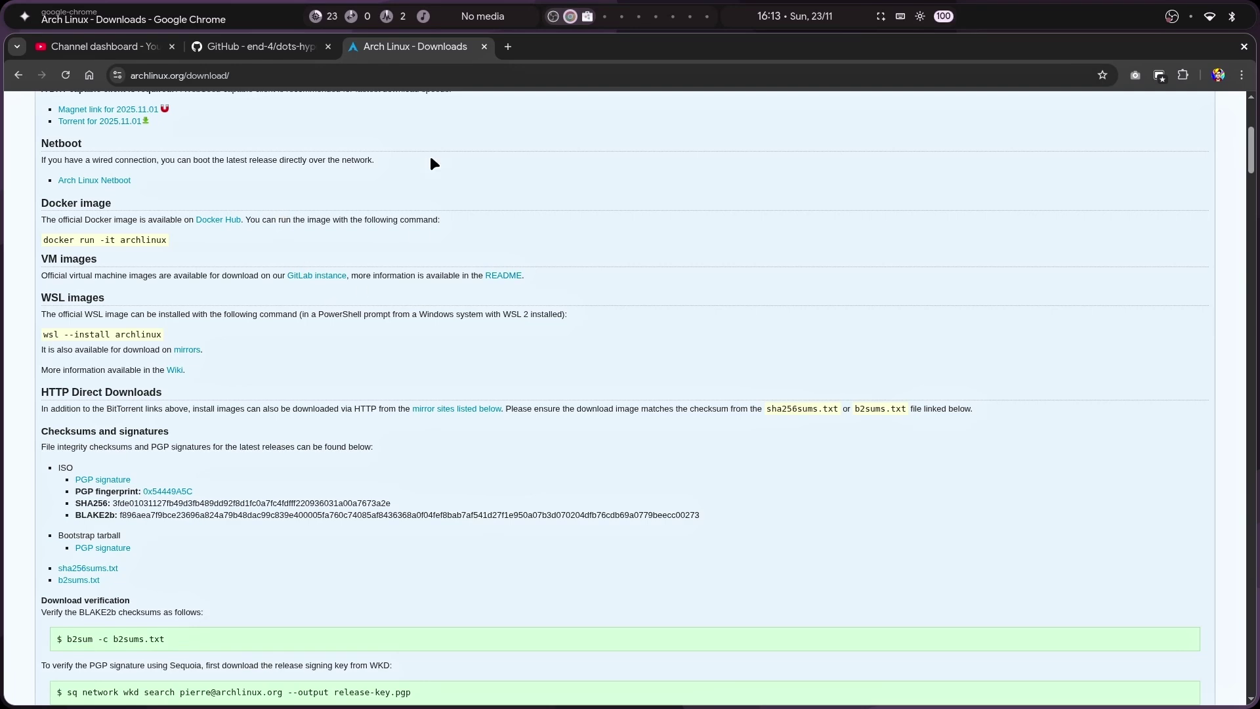
Close the Arch Linux tab, expand the README's Installation section and select the bash curl command.
middle_click(380, 51)
scroll(491, 276, down, 15)
scroll(491, 276, up, 20)
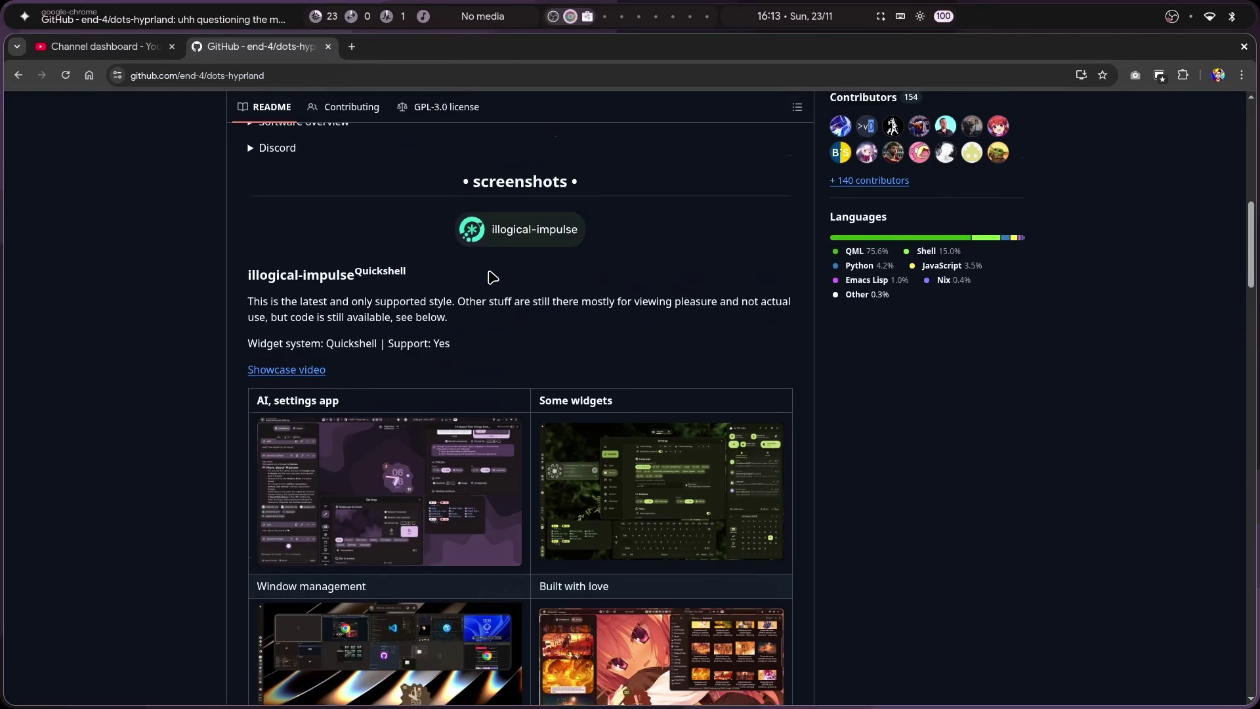
scroll(491, 275, down, 5)
click(250, 333)
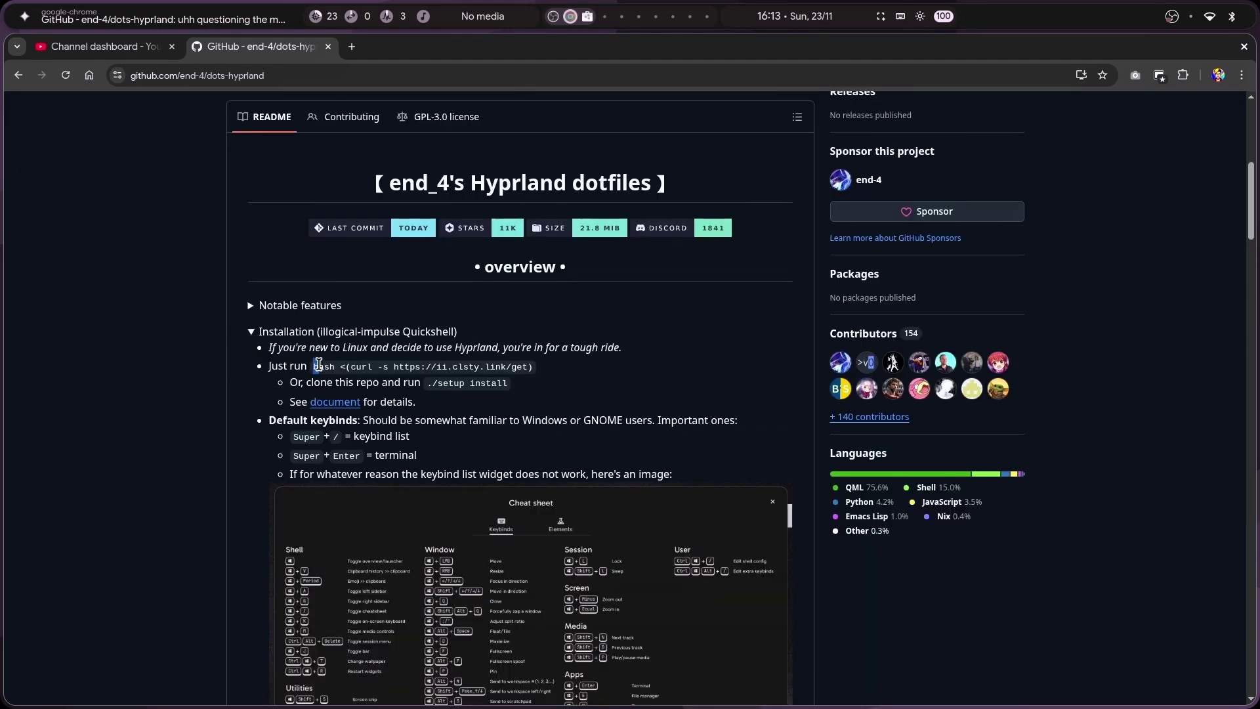
drag(319, 366, 530, 379)
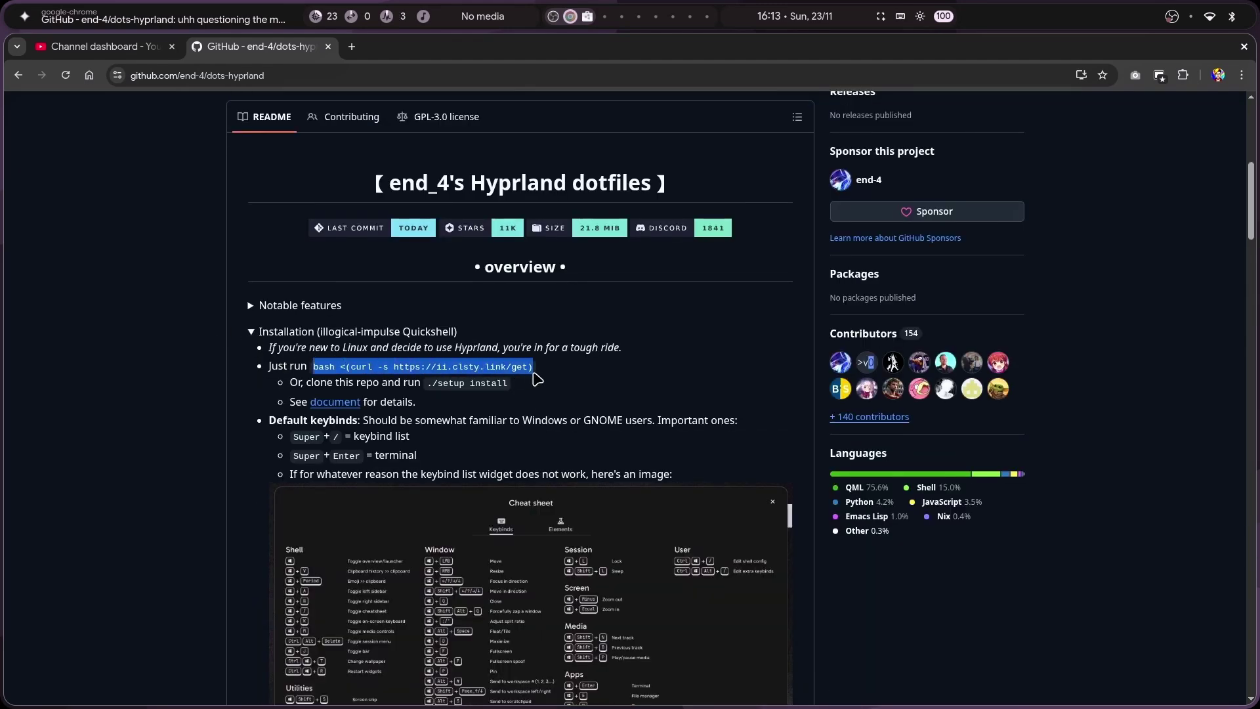
Scroll back through the README to the illogical-impulse screenshots section.
scroll(566, 374, down, 6)
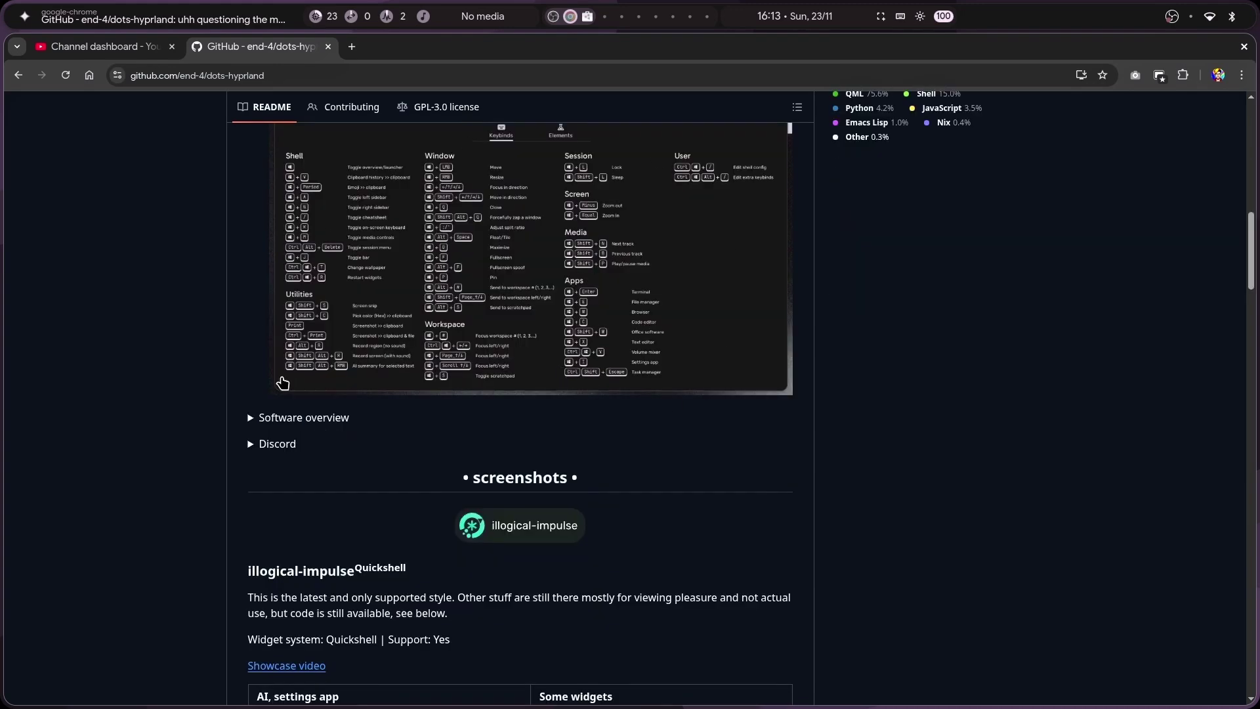
scroll(541, 340, down, 17)
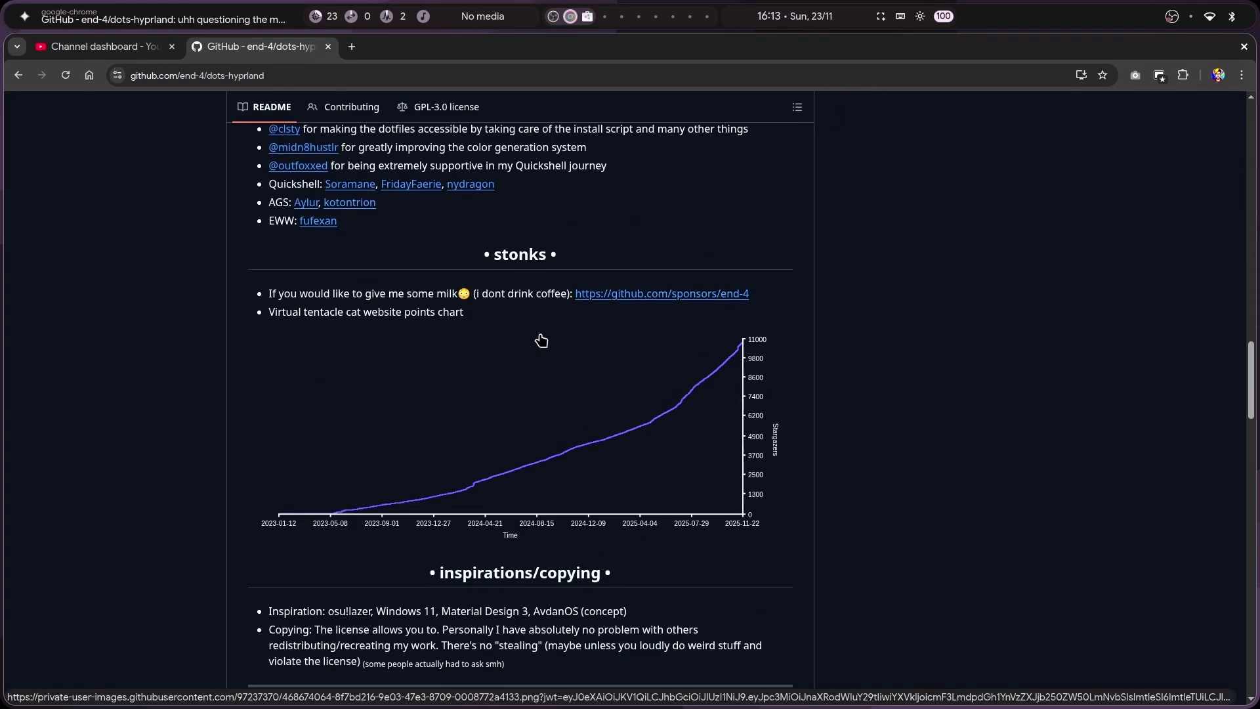
scroll(541, 340, up, 5)
scroll(541, 340, up, 5)
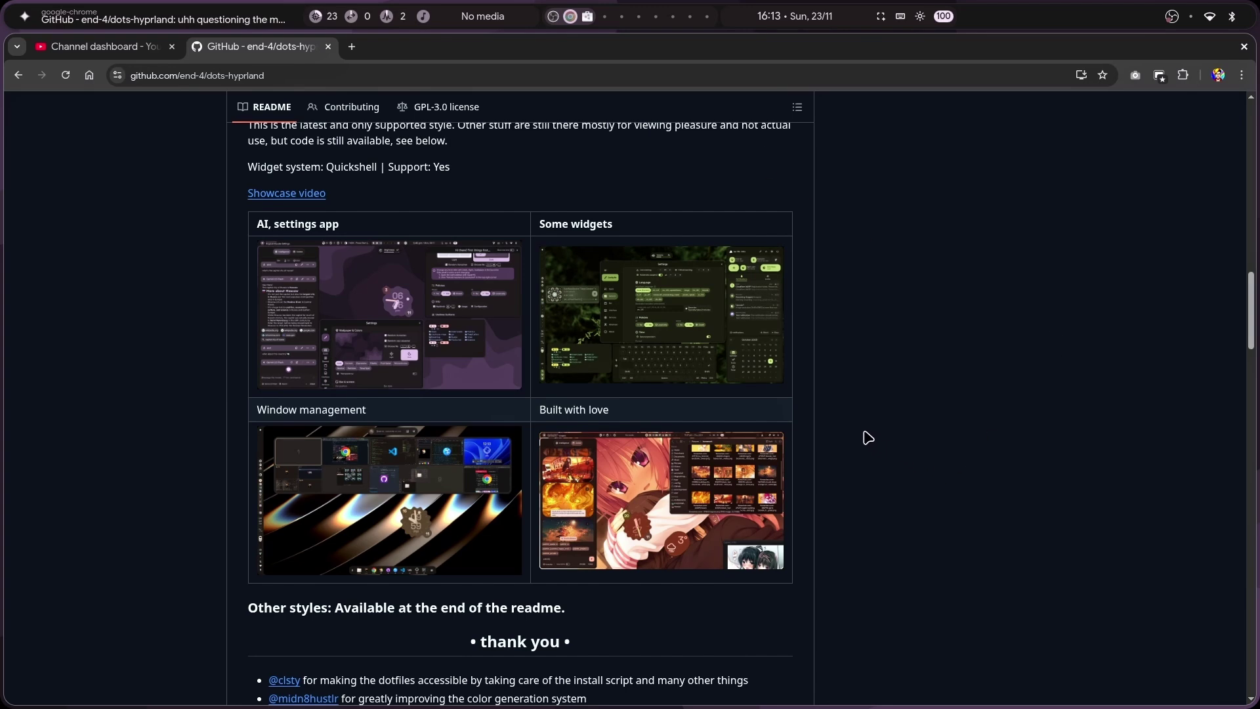
scroll(844, 354, up, 11)
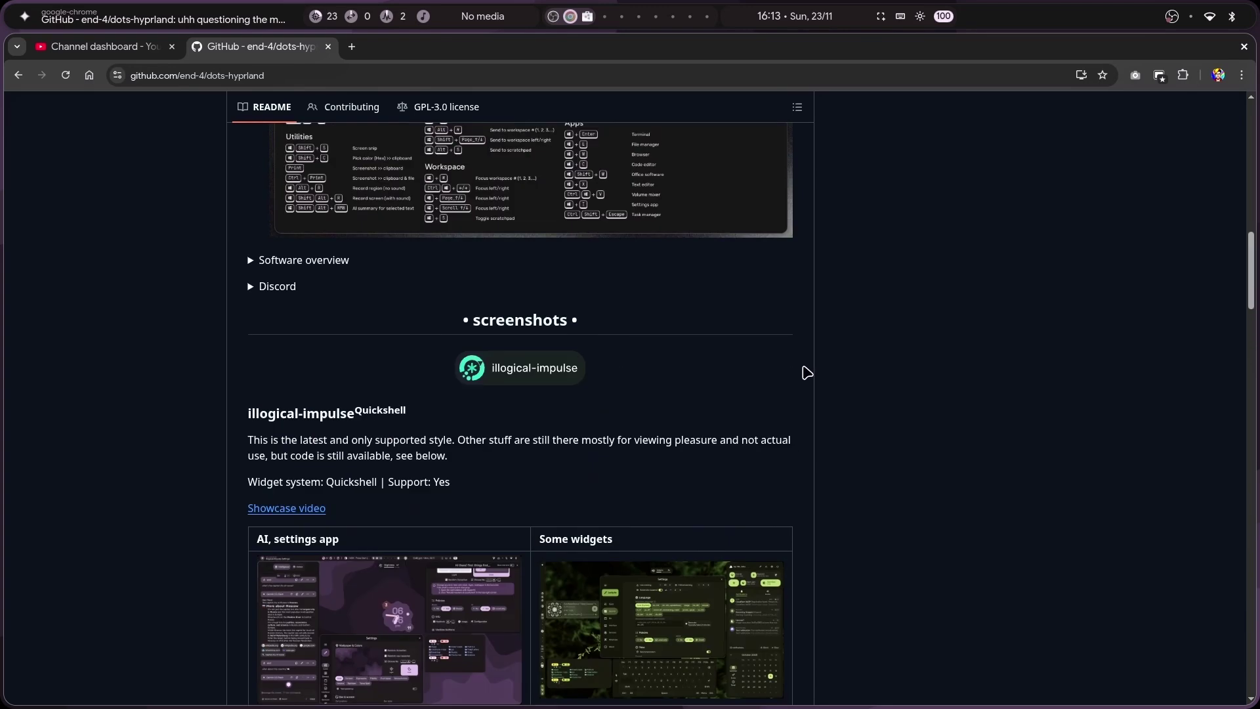
scroll(844, 475, up, 5)
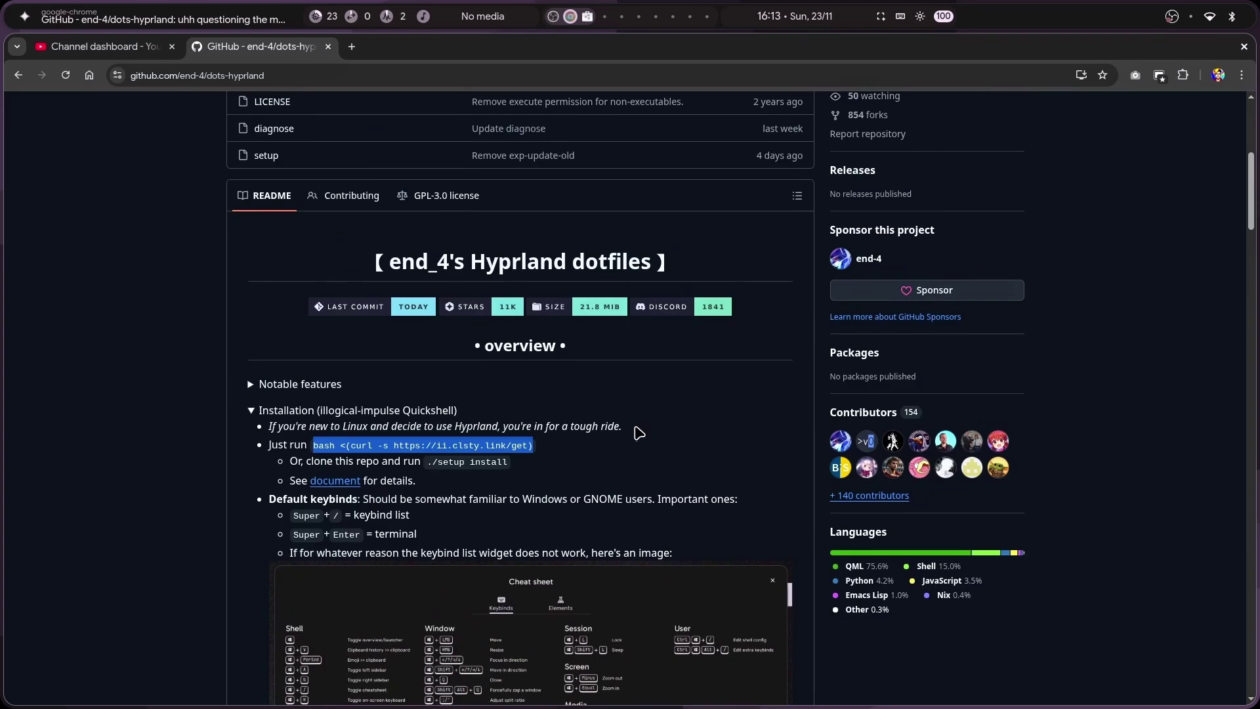
scroll(723, 390, down, 16)
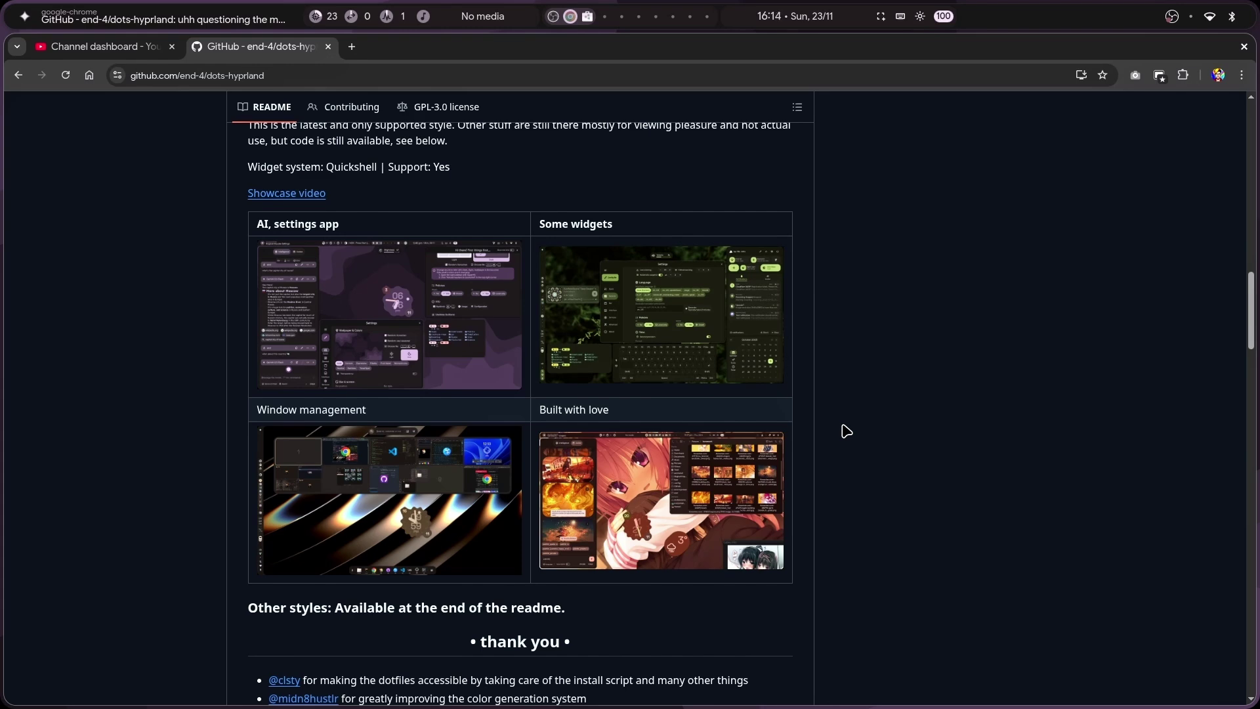
Open and dismiss the overview, then pass through workspace 4 to empty workspace 5.
key(super)
key(Escape)
key(super+4)
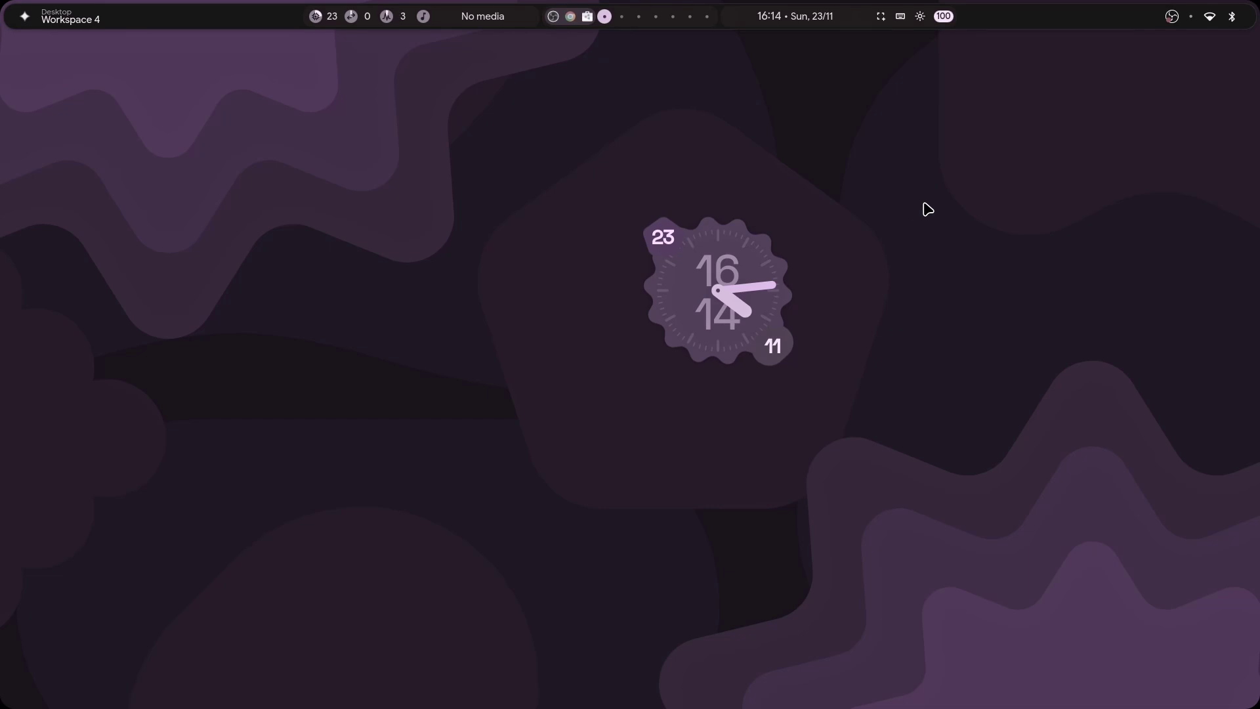
key(super+5)
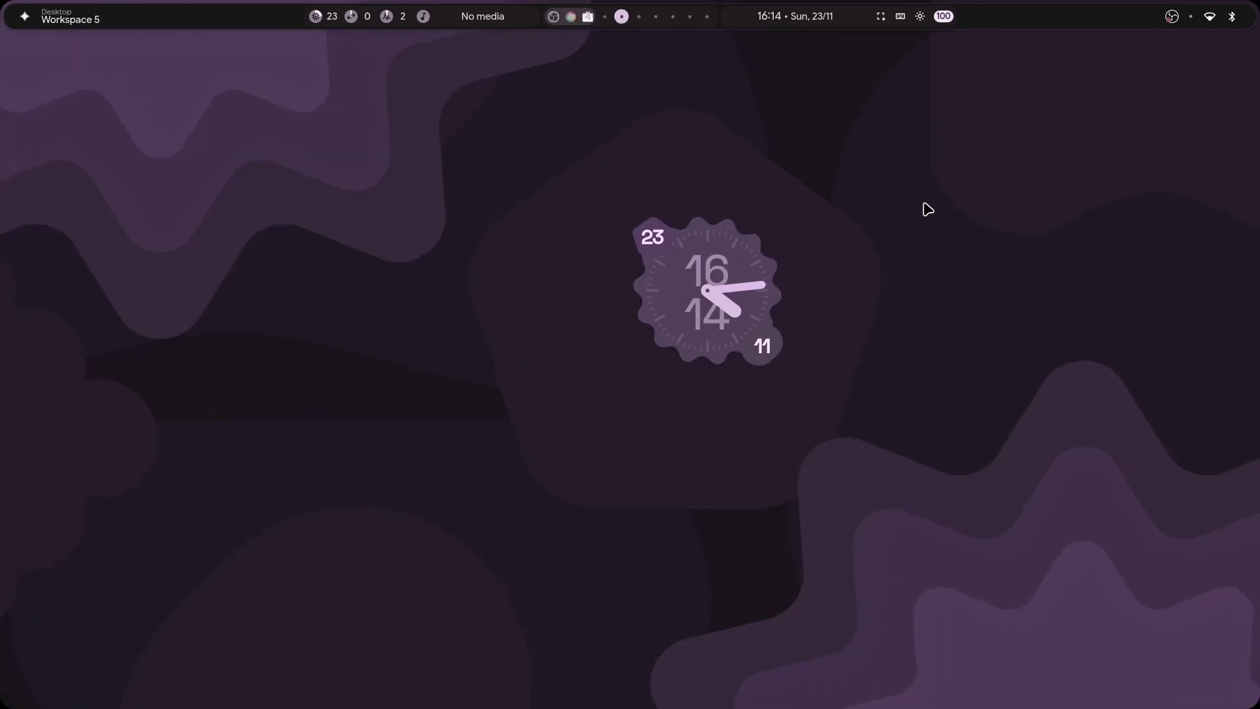